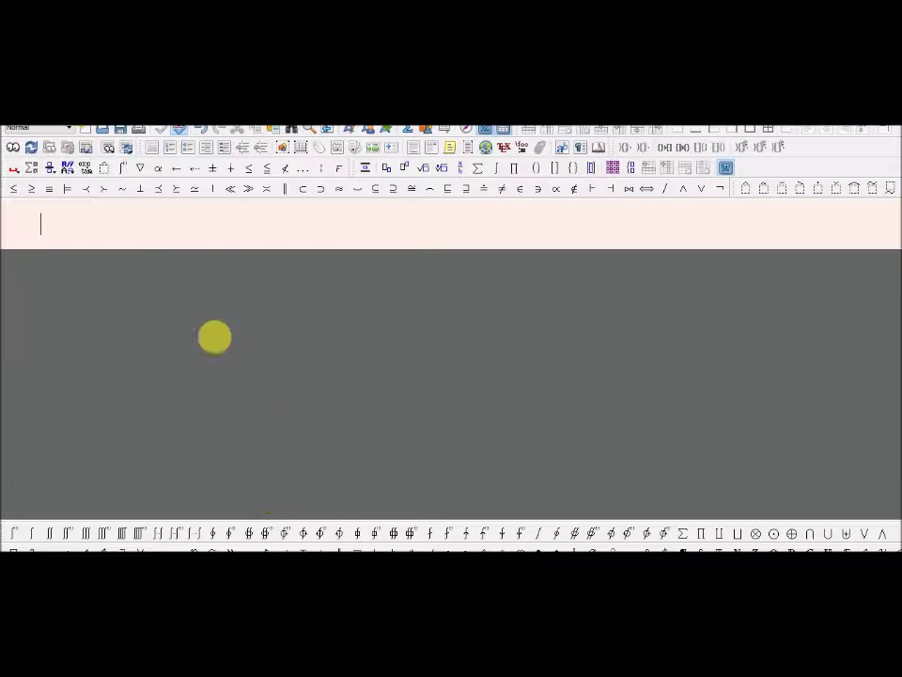
Insert a table with seven rows and four columns, and head its first two columns "Clase" and "Intervalo".
click(445, 130)
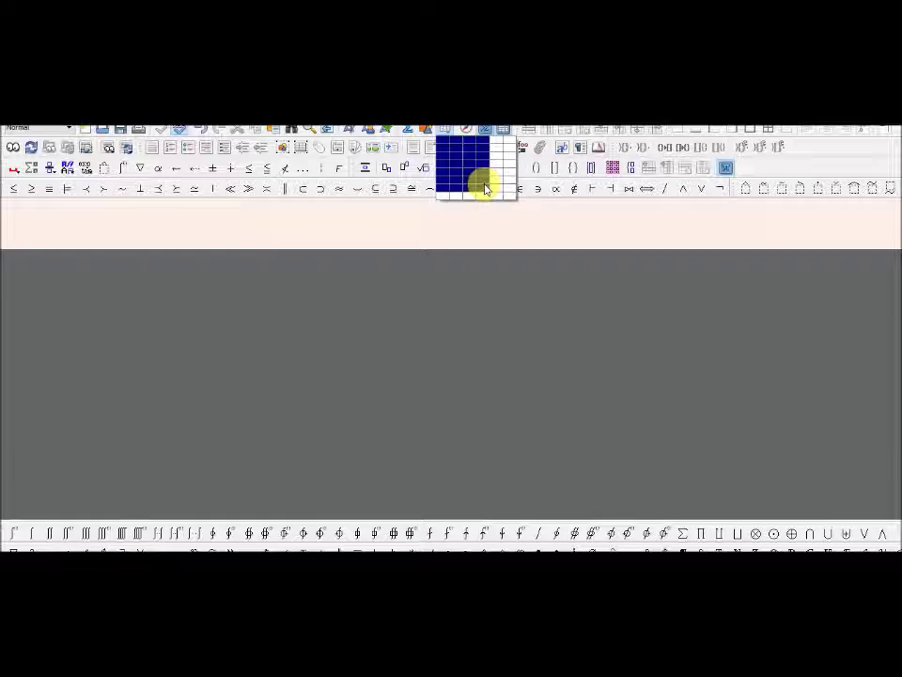
click(483, 183)
click(58, 235)
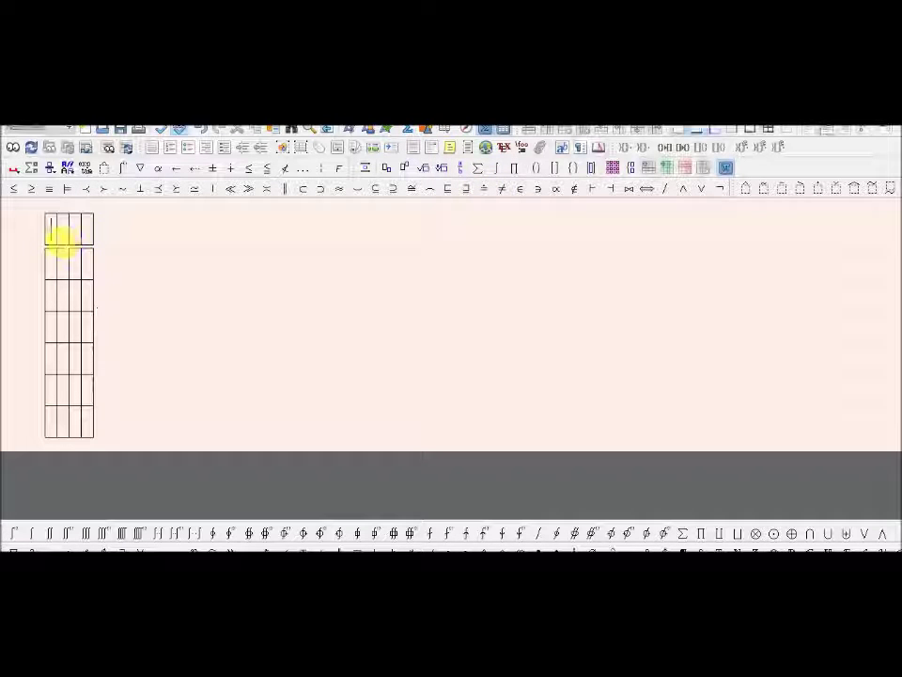
text(Cla)
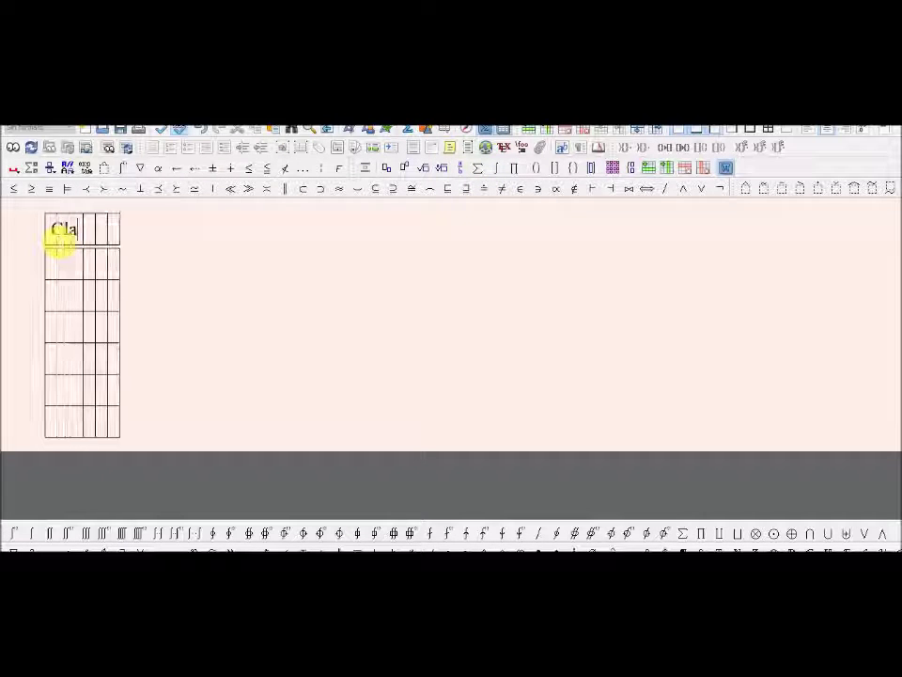
text(se I)
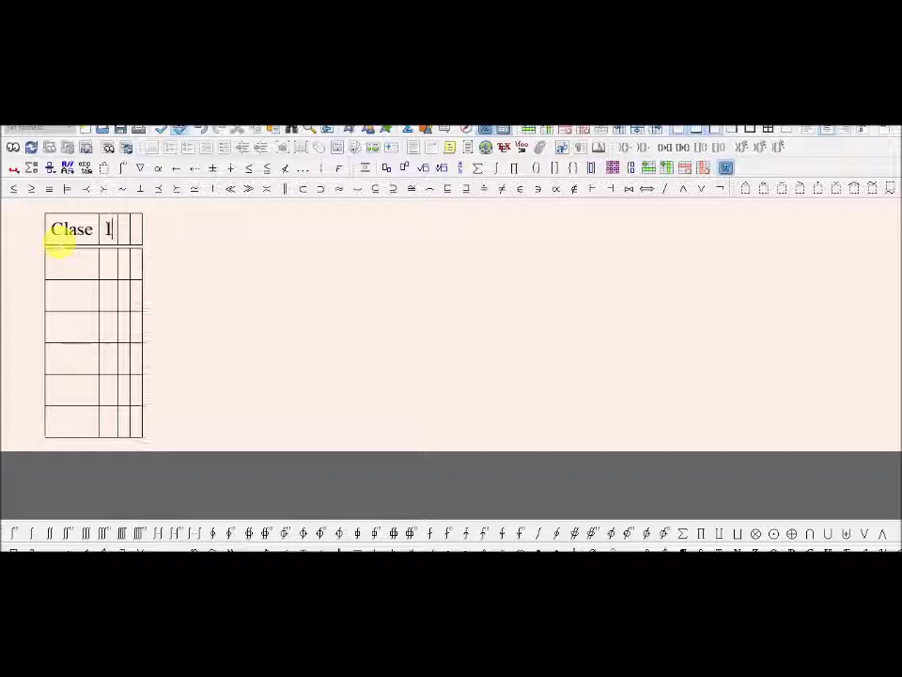
text(nterval)
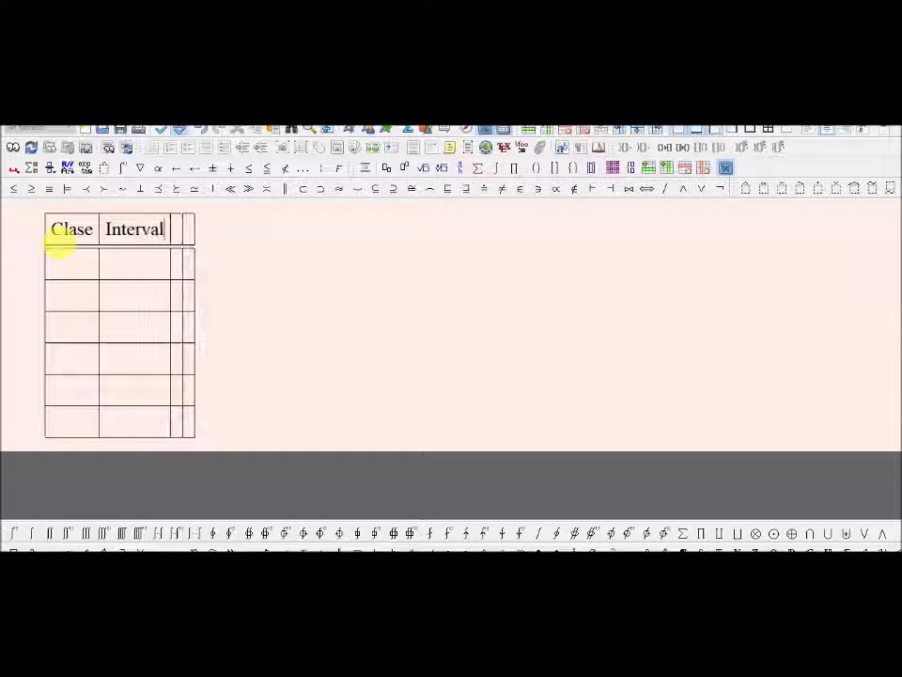
text(o F)
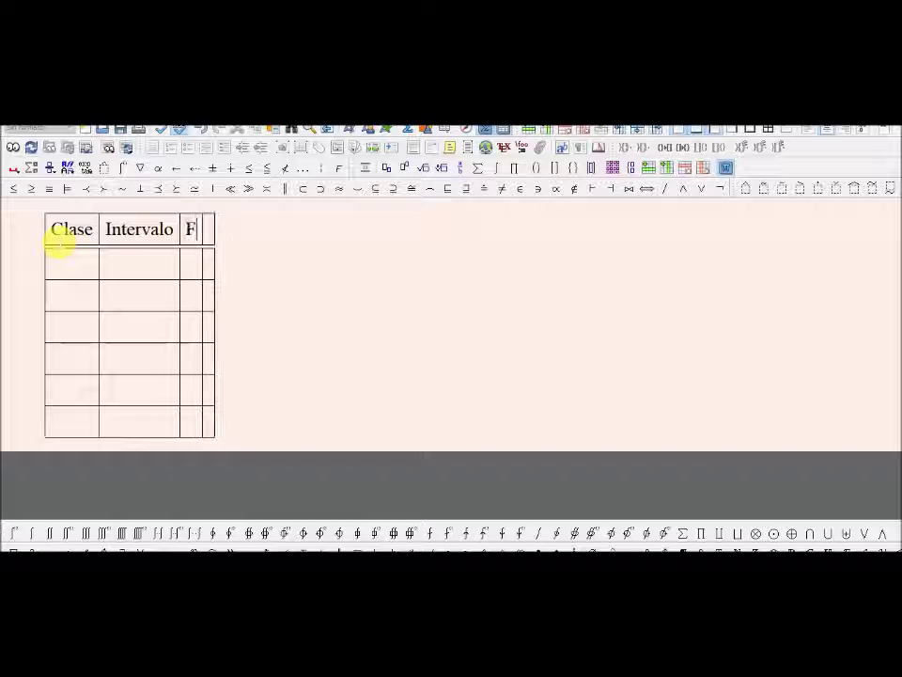
Head the third column of the table "Frecuencia abs.".
text(recuencia bs)
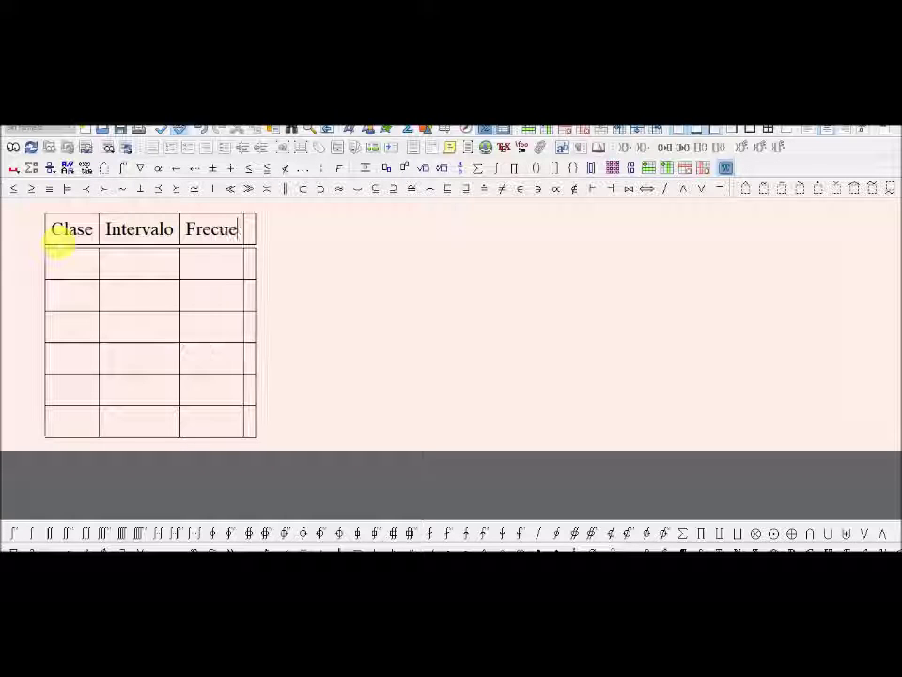
key(BackSpace)
key(BackSpace)
text(abs)
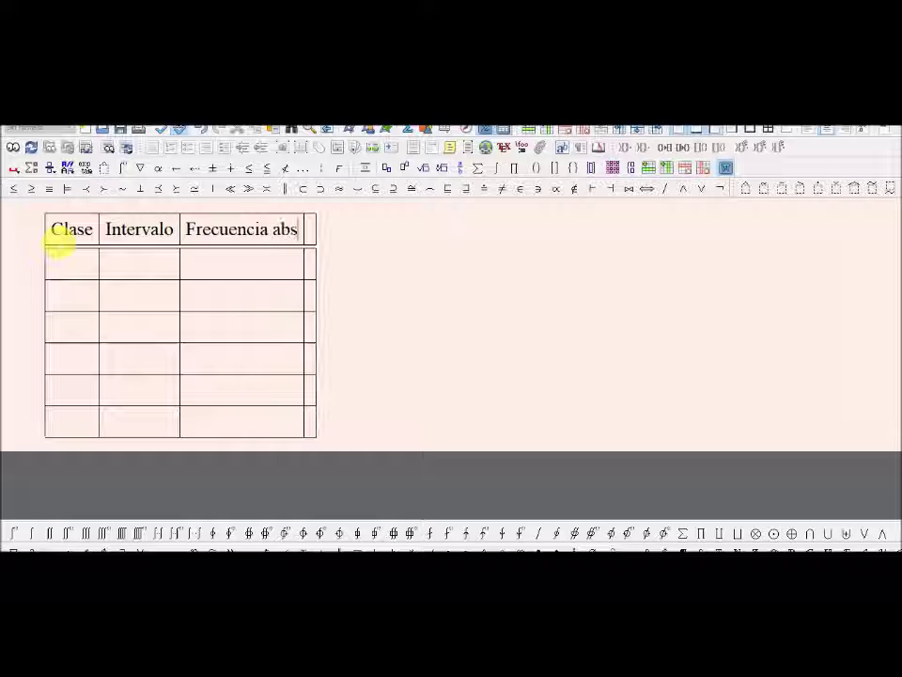
text(.F)
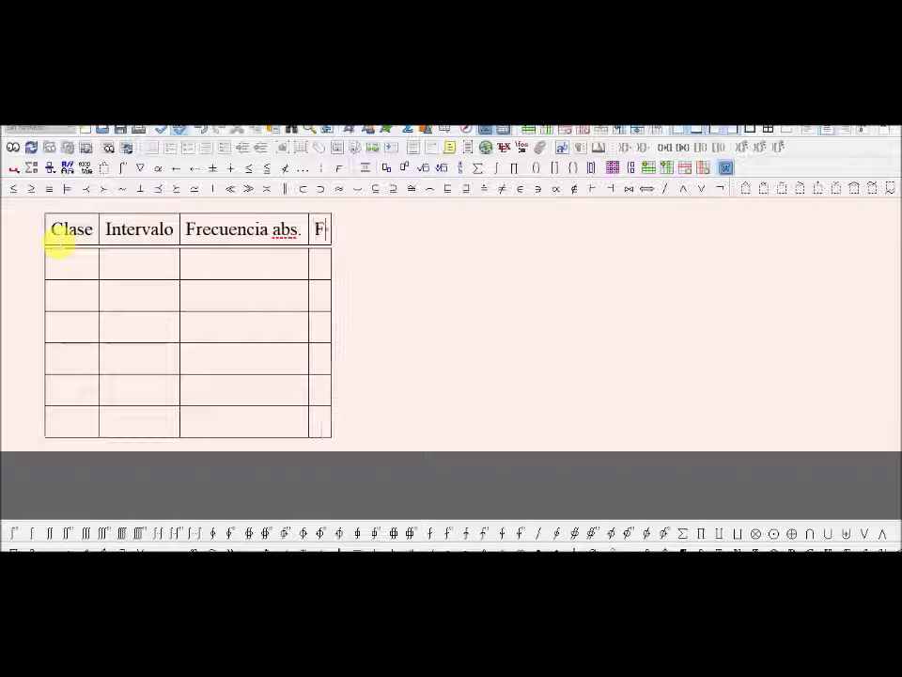
Head the fourth column of the table "Frecuencia abs. acumulada".
text(recuencia aacu)
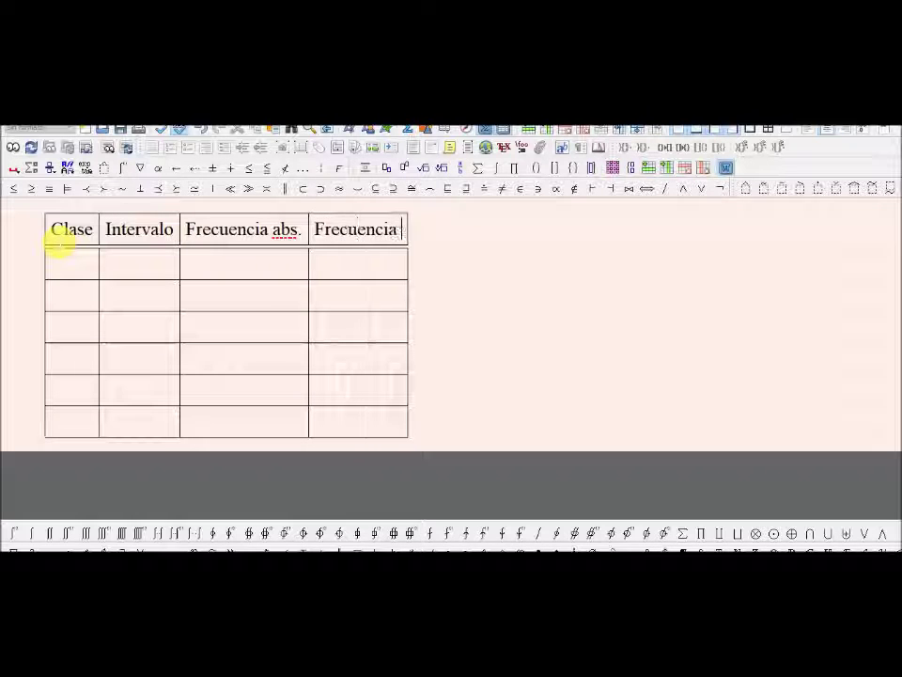
key(BackSpace)
key(BackSpace)
key(BackSpace)
text(c)
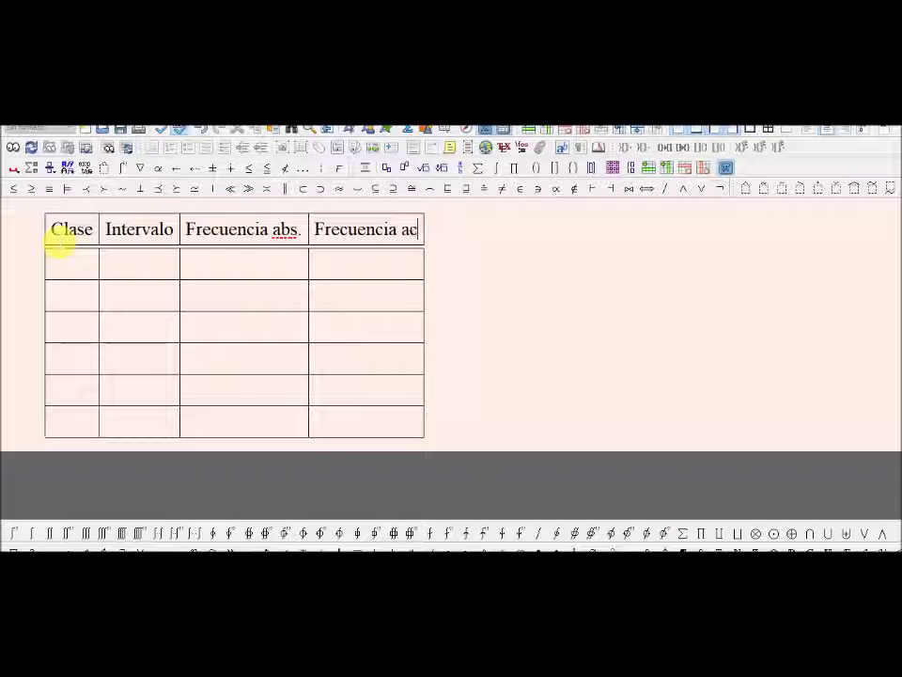
text(umu)
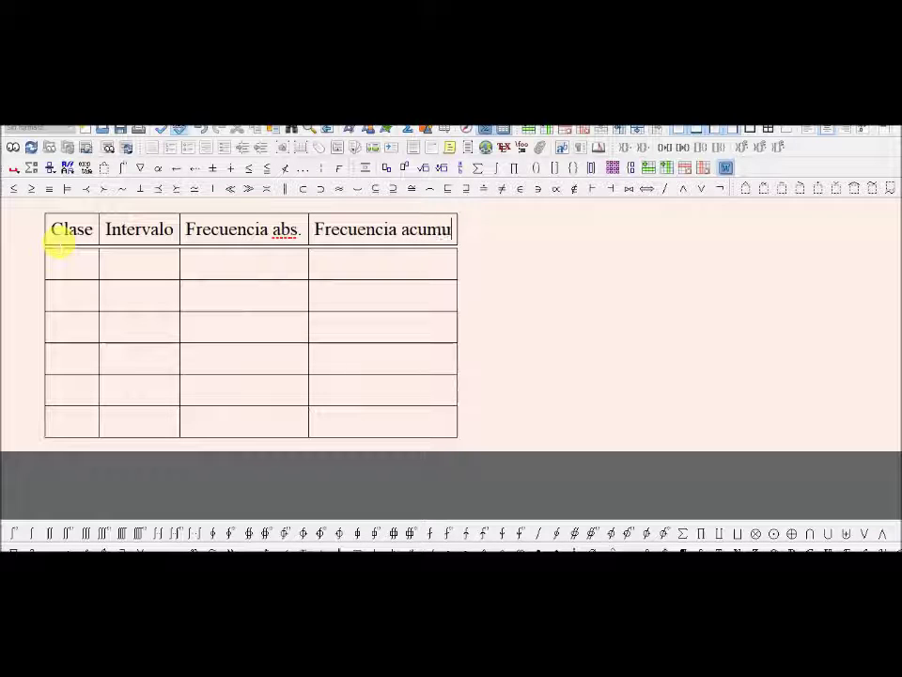
text(lada)
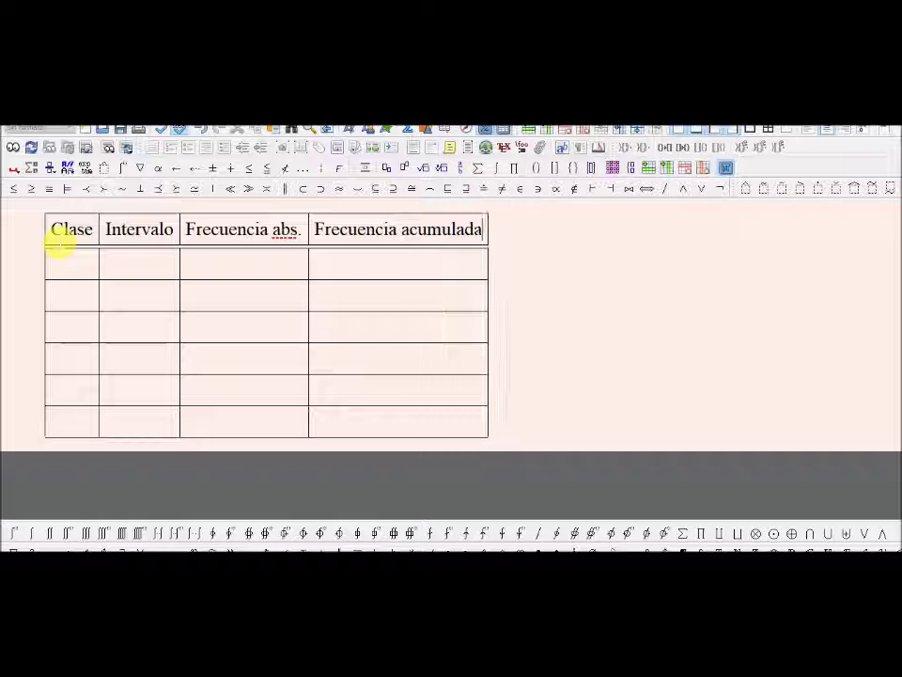
key(ctrl+Left)
text(a)
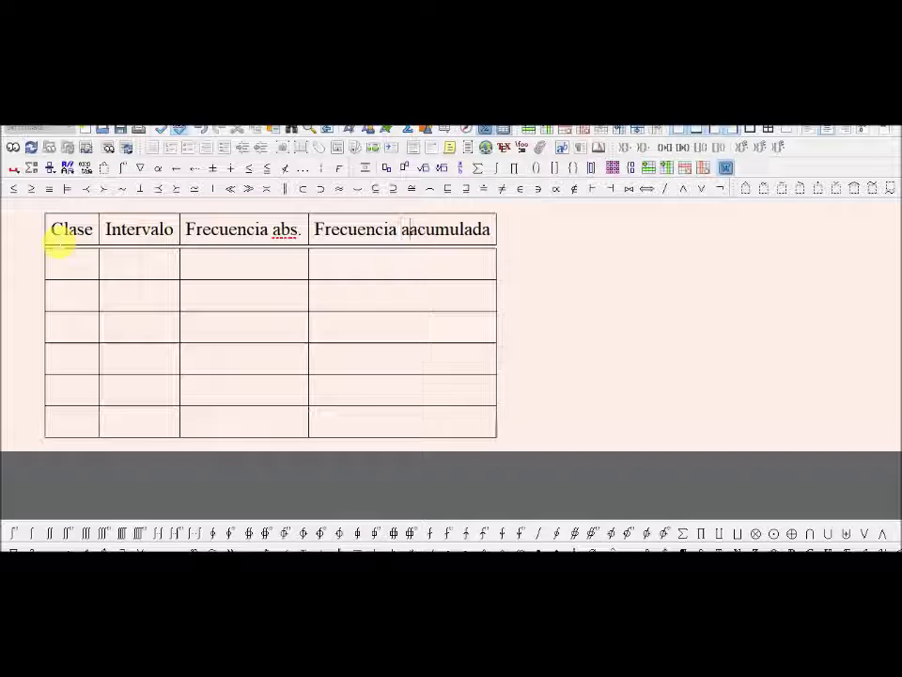
text(bs.)
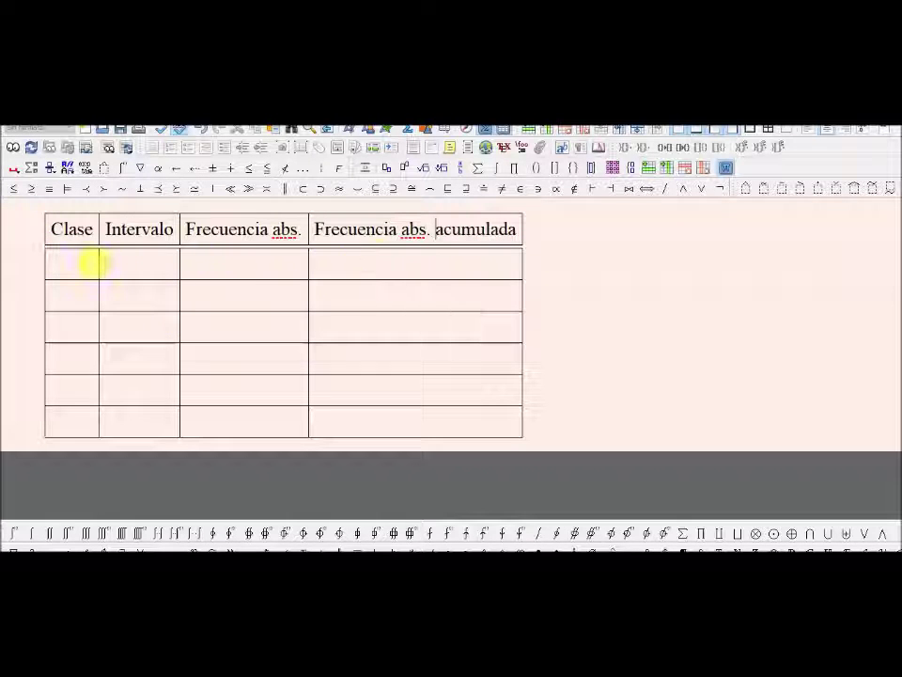
Check the time intervals of Ejercicio N° 8 in the PDF, and number the rows of the Clase column 1 to 5.
click(92, 265)
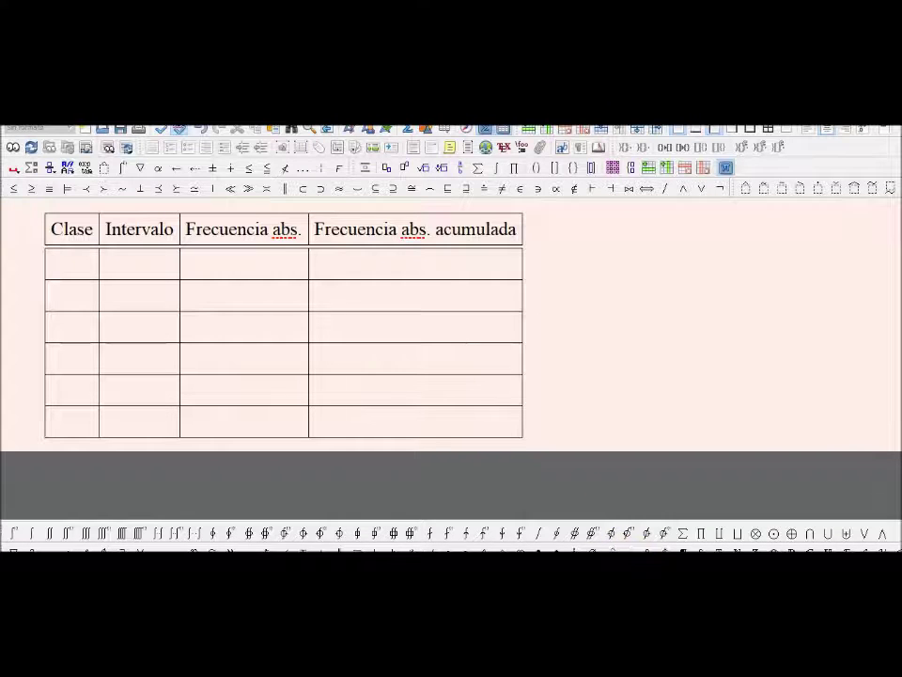
key(alt+Tab)
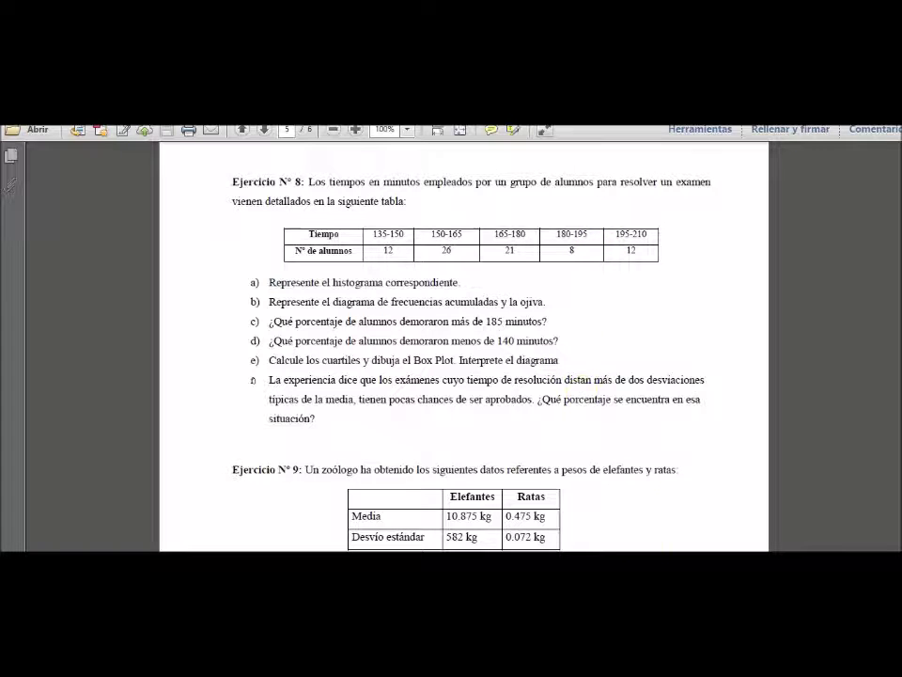
key(alt+Tab)
text(1)
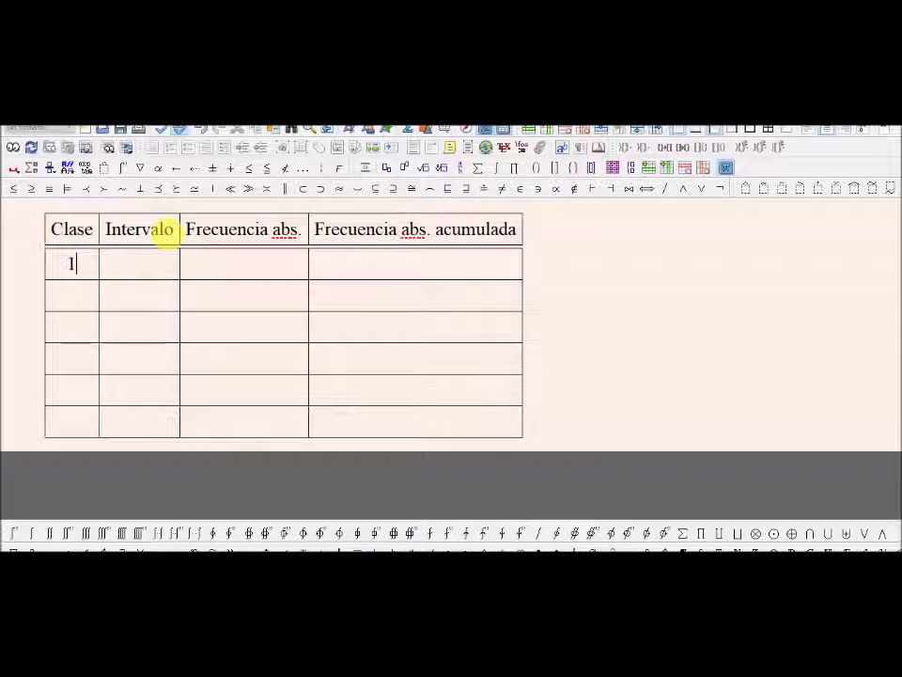
text(3)
text(4)
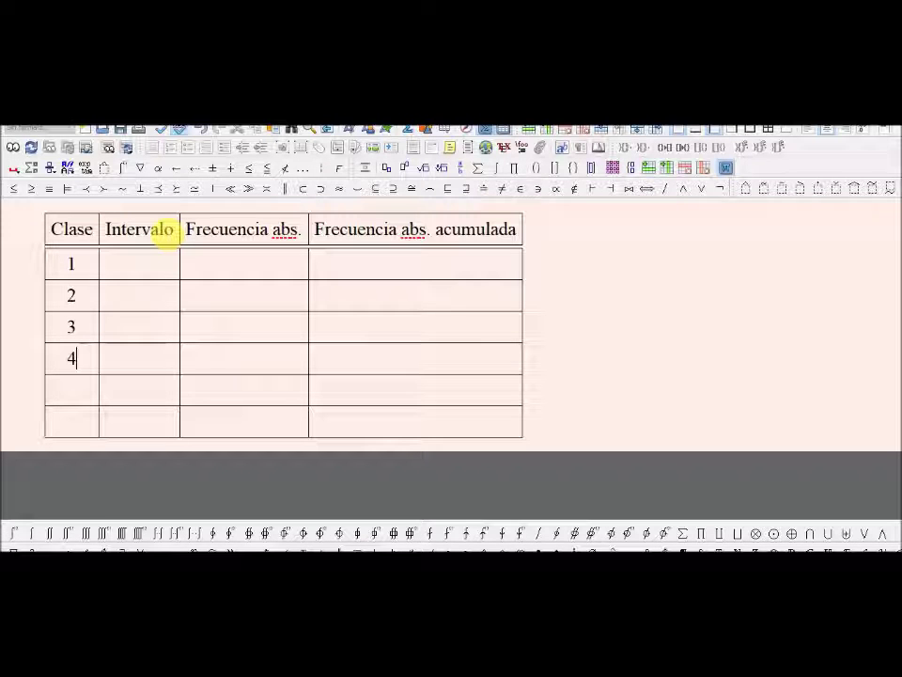
text(5)
Enter the formula I_1 = [135,150), with 1 as subscript, in the Intervalo cell of class 1.
click(139, 265)
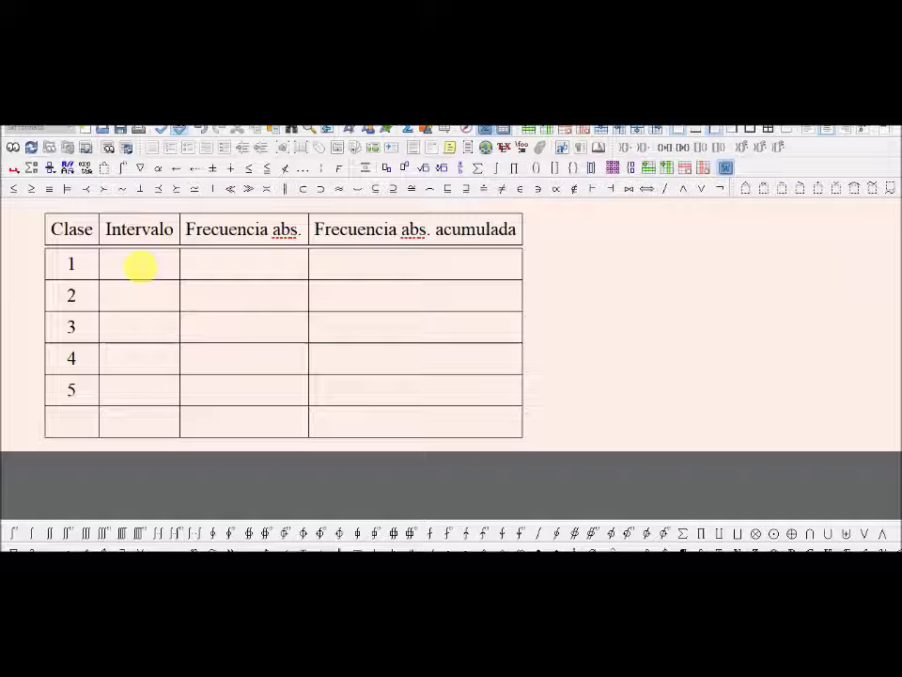
text(I1 = [135,150))
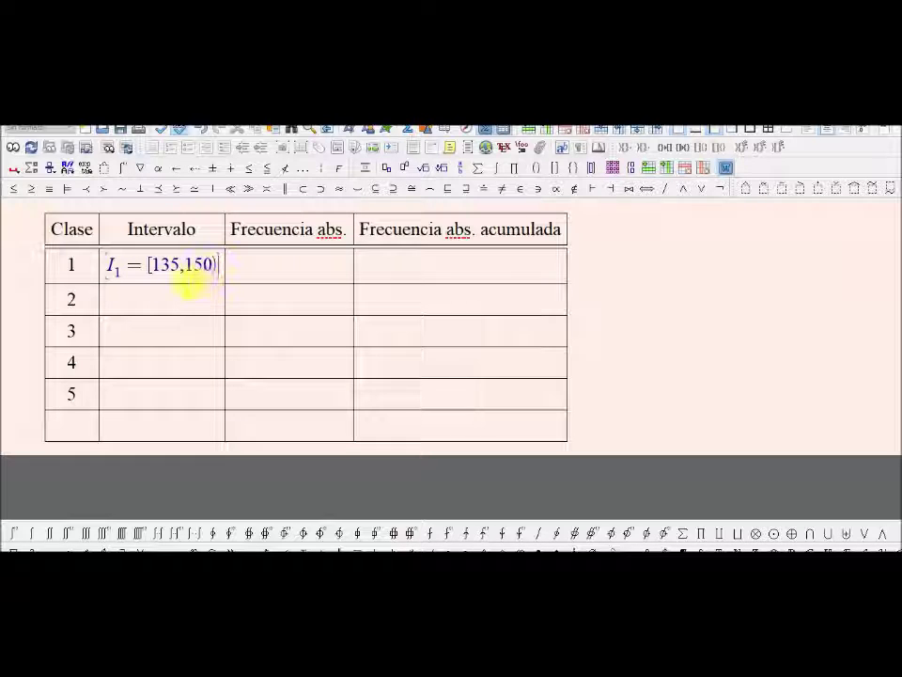
drag(154, 269, 150, 273)
click(156, 273)
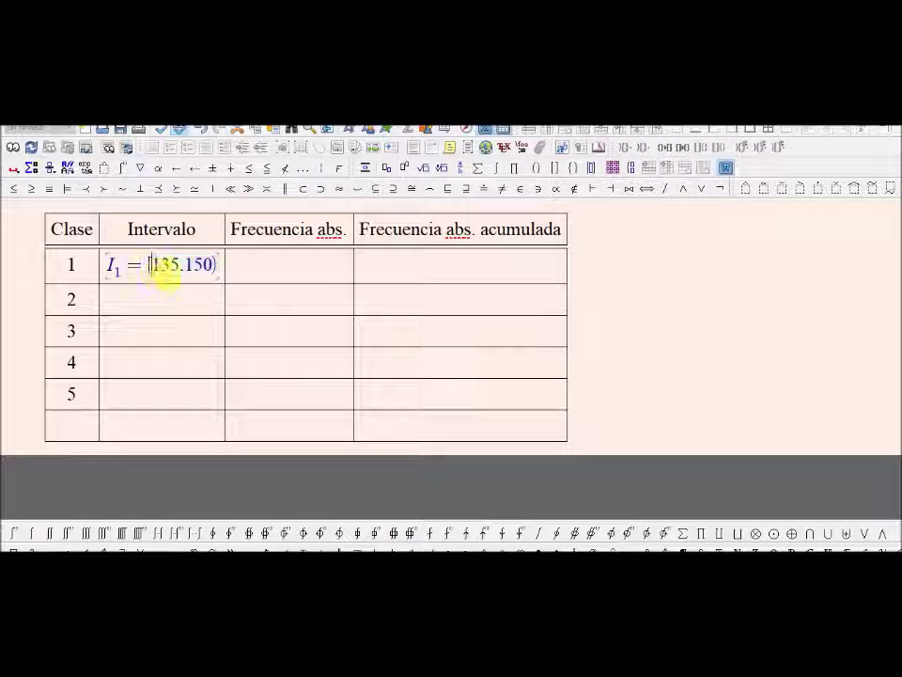
Copy the class 1 interval formula into the Intervalo cell of class 2.
drag(201, 268, 113, 273)
key(ctrl+c)
click(151, 308)
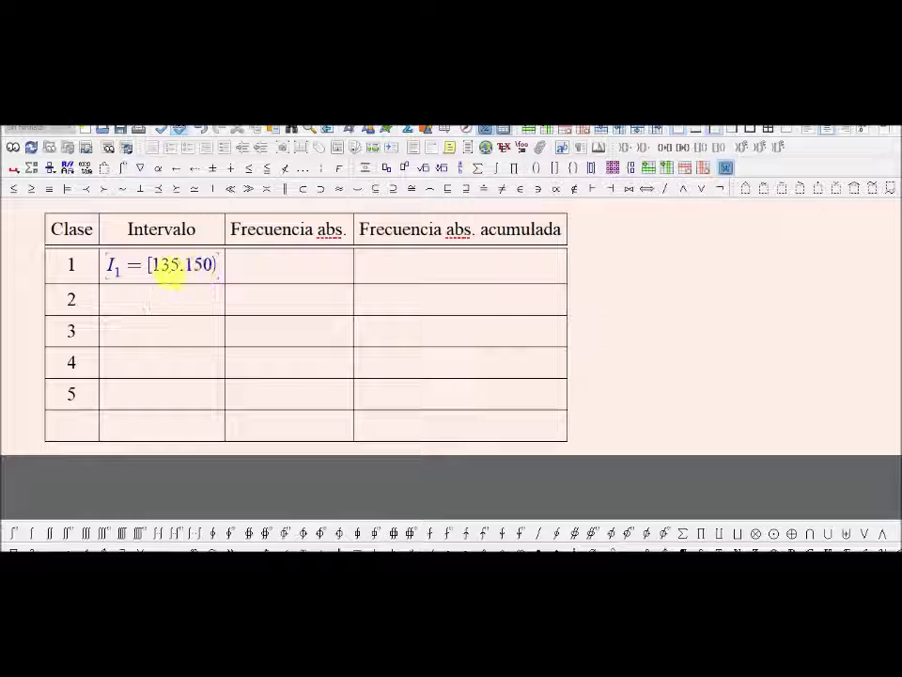
key(ctrl+v)
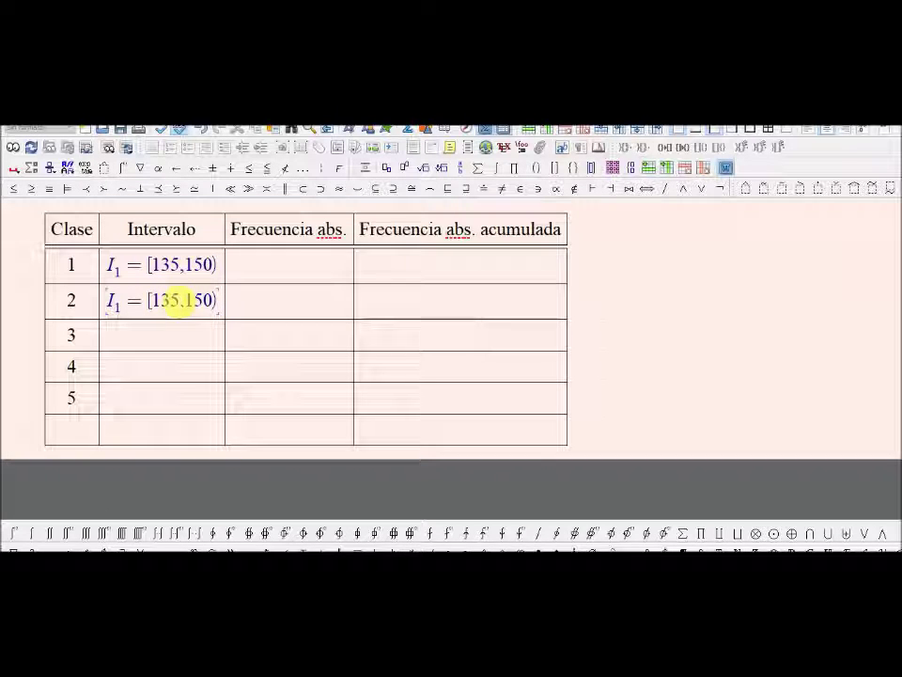
Edit the class 2 formula to read I_2 = [150,165), changing both bounds and the subscript.
click(170, 300)
key(BackSpace)
text(50)
key(Delete)
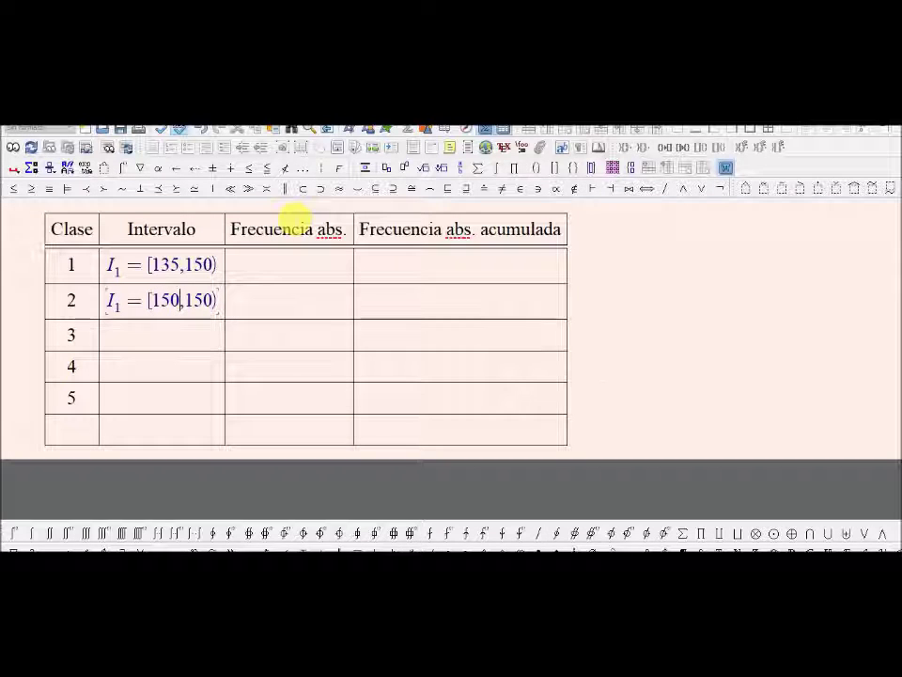
key(Delete)
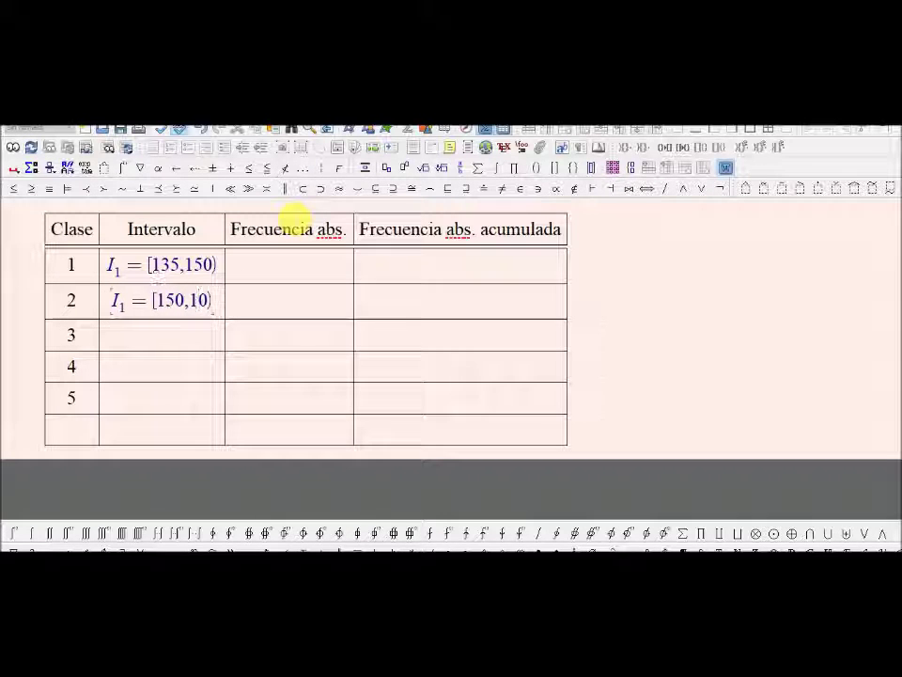
text(65)
key(Delete)
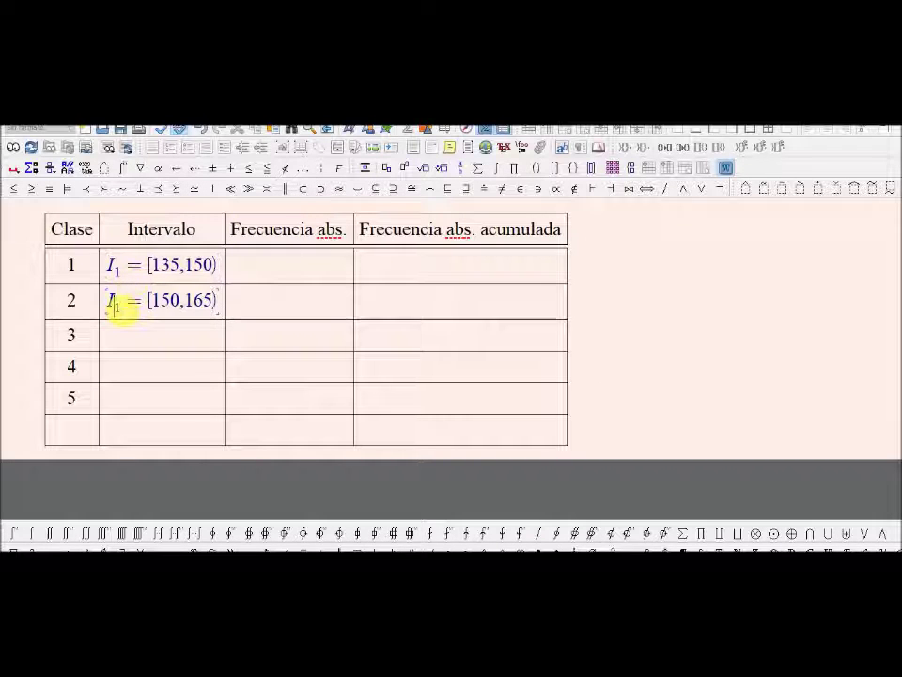
key(BackSpace)
text(2)
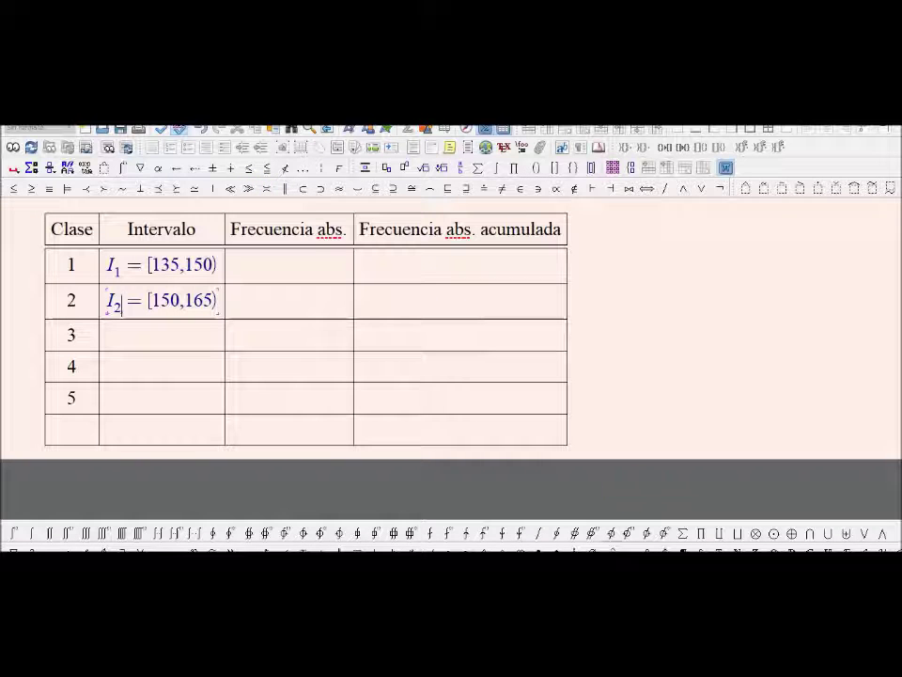
Check the third time interval in the exercise PDF, and paste the copied interval formula into the Intervalo cell of class 3.
key(alt+Tab)
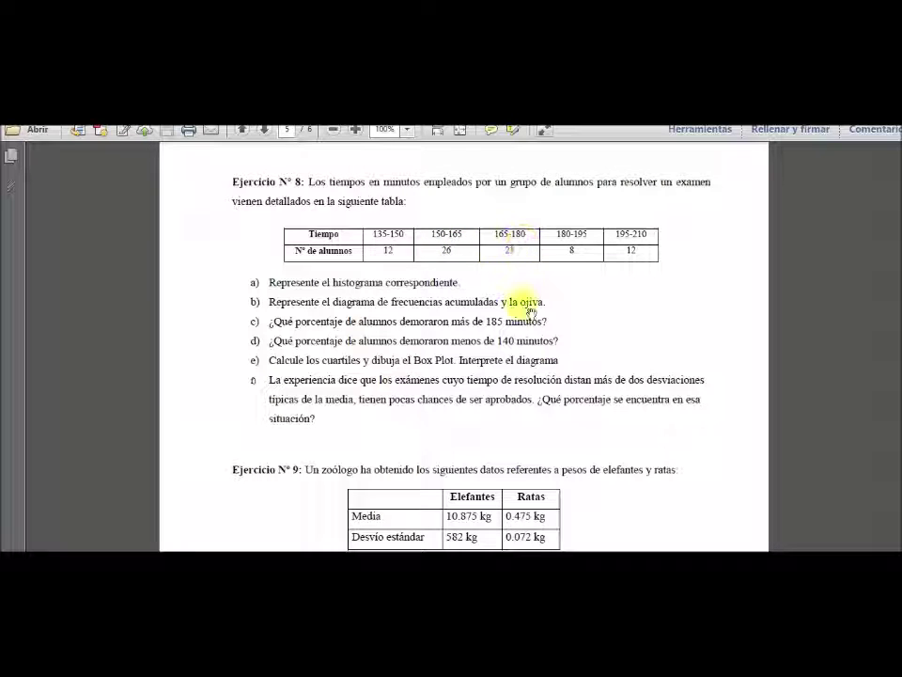
key(alt+Tab)
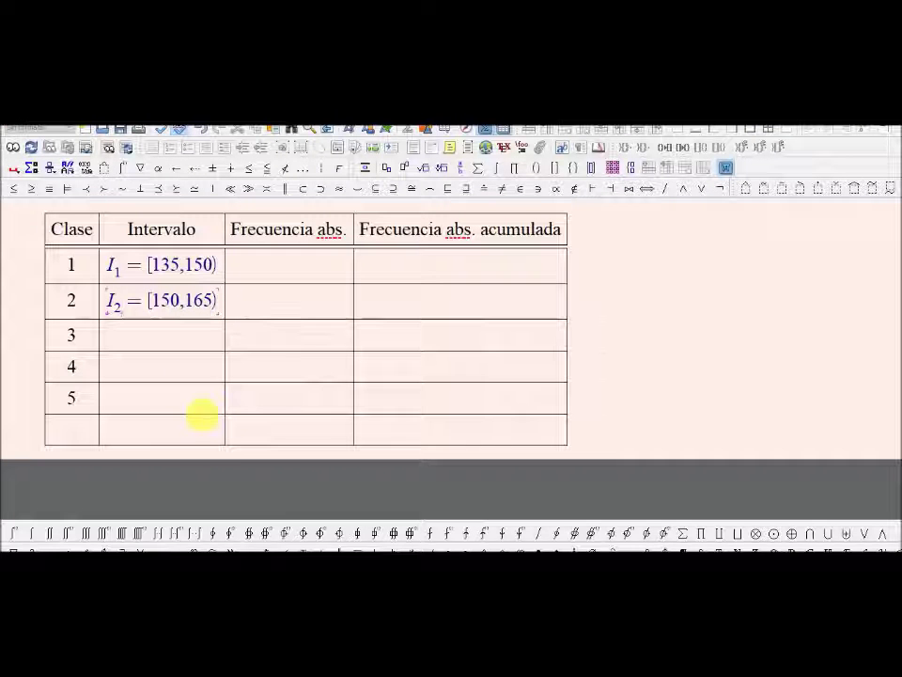
click(160, 340)
key(ctrl+v)
Change the subscript of the class 3 interval formula to 2.
click(125, 344)
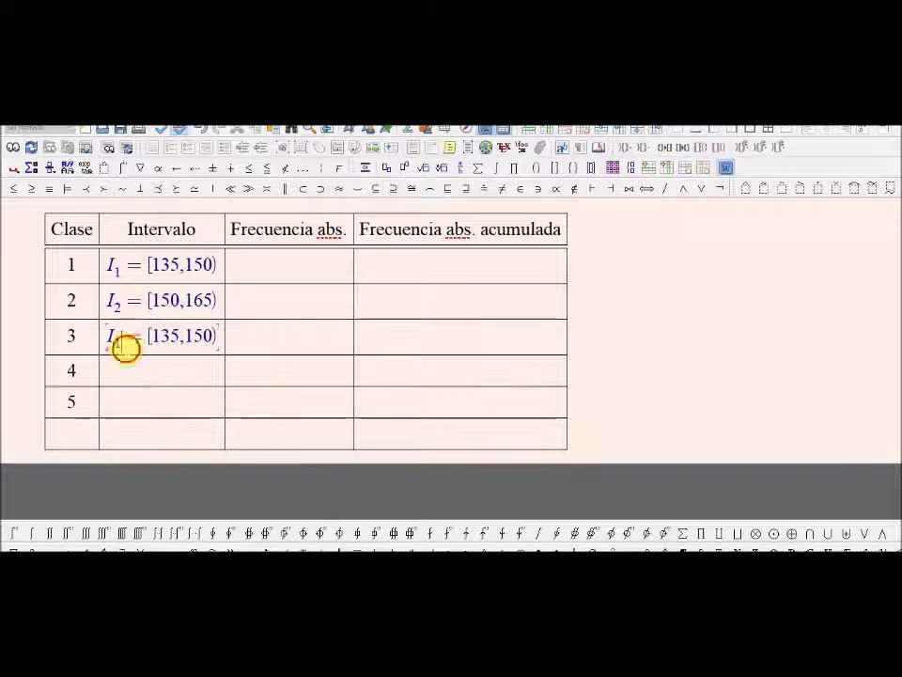
key(BackSpace)
text(2)
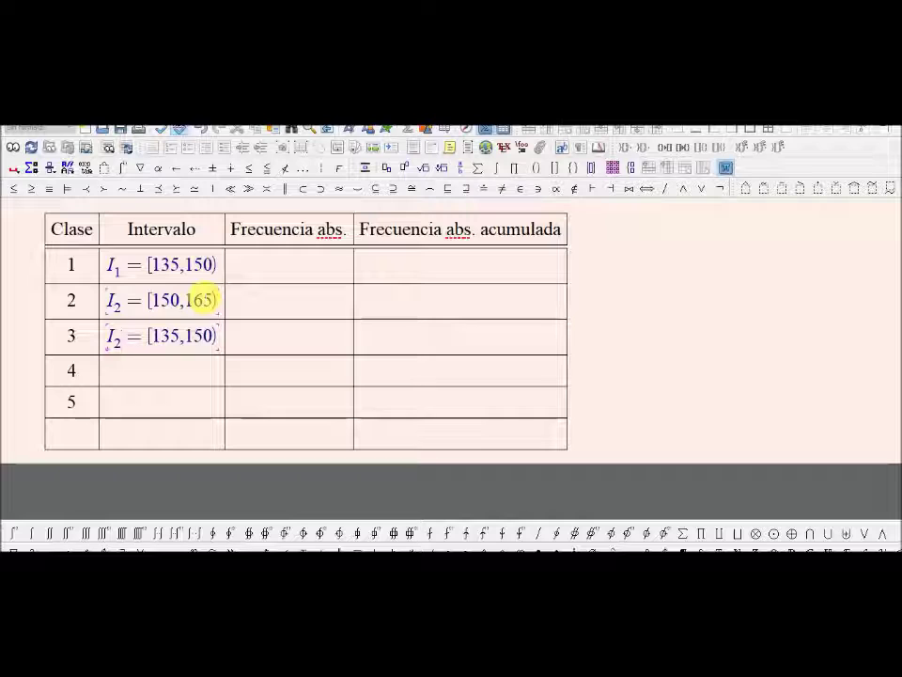
Change the bounds of the class 3 interval to [165,180).
click(171, 341)
key(BackSpace)
text(6)
key(Right)
key(Right)
key(Right)
key(Right)
key(BackSpace)
text(8)
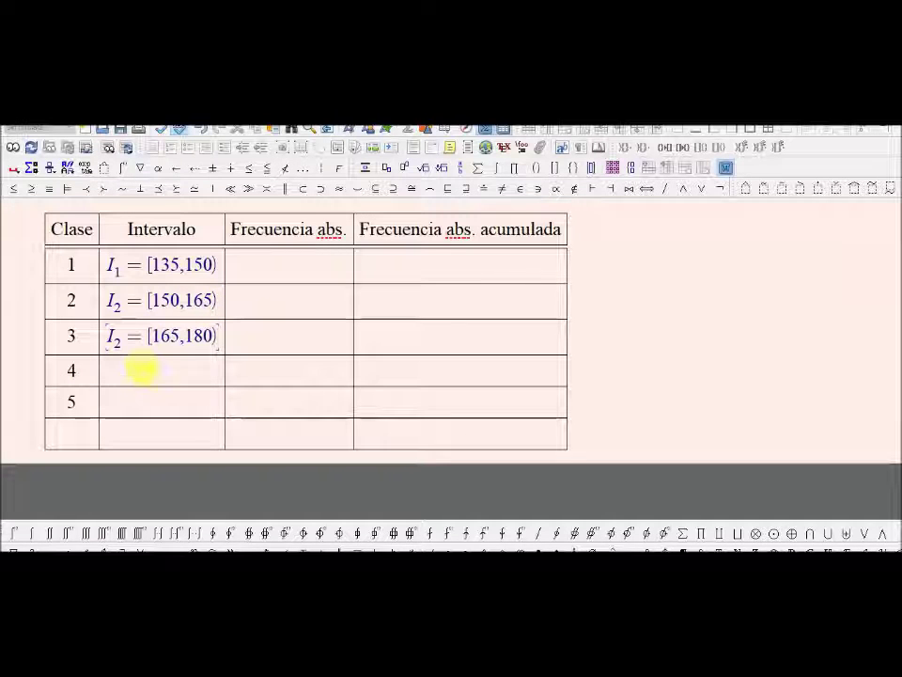
Correct the subscript of the class 3 interval formula to 3.
click(125, 342)
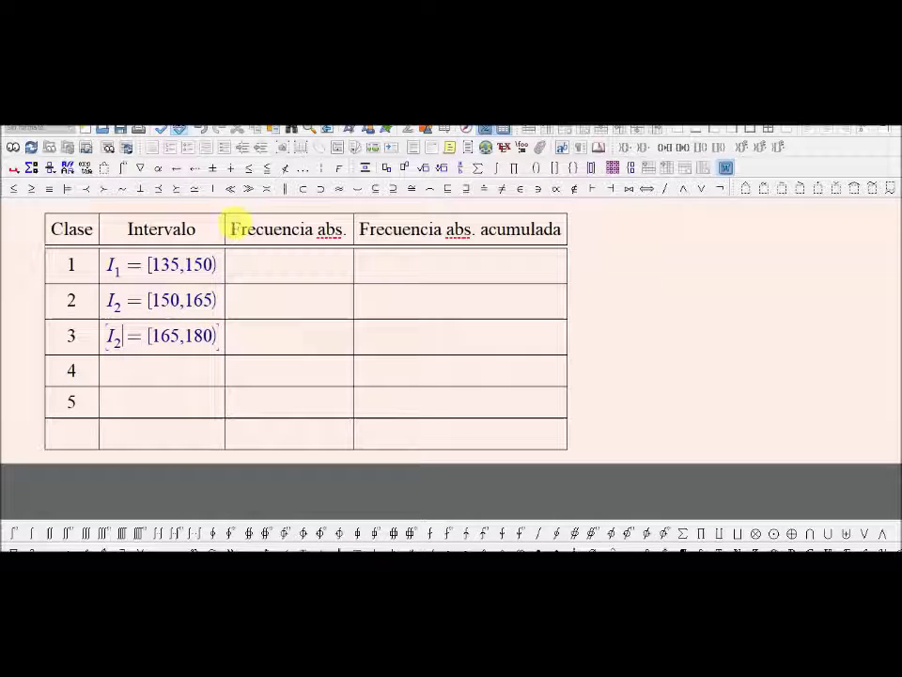
key(BackSpace)
text(3)
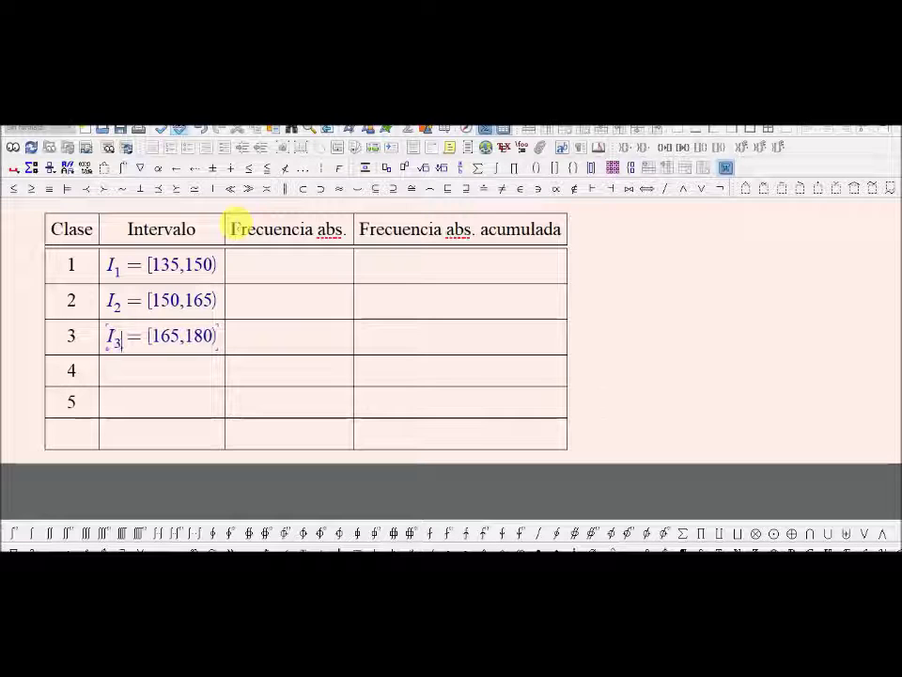
Paste the copied interval formula into the Intervalo cell of class 4 and change its bounds to [185,190).
click(139, 372)
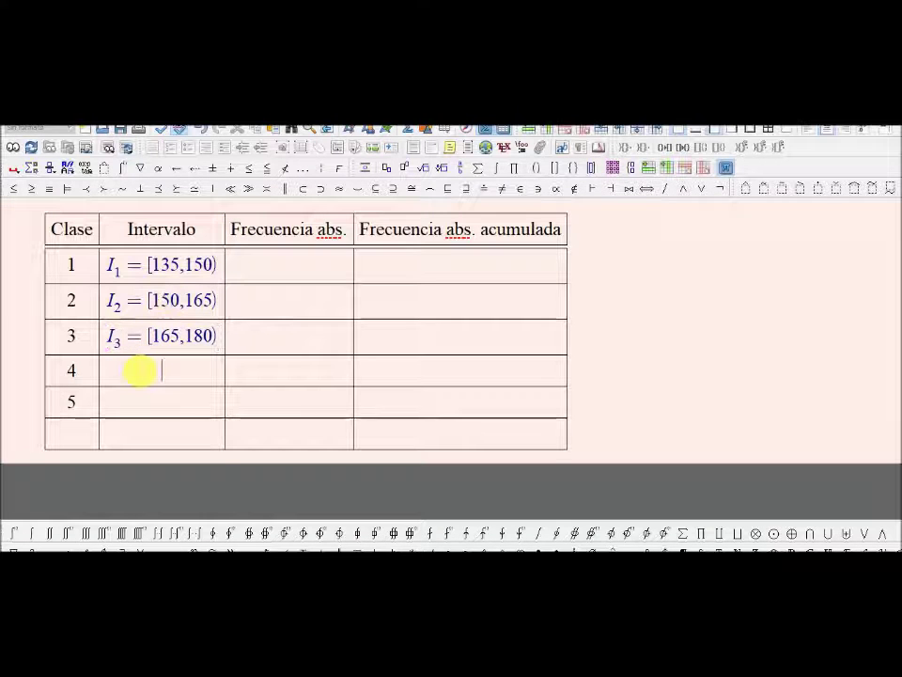
text(I₁ = [135,150))
click(169, 374)
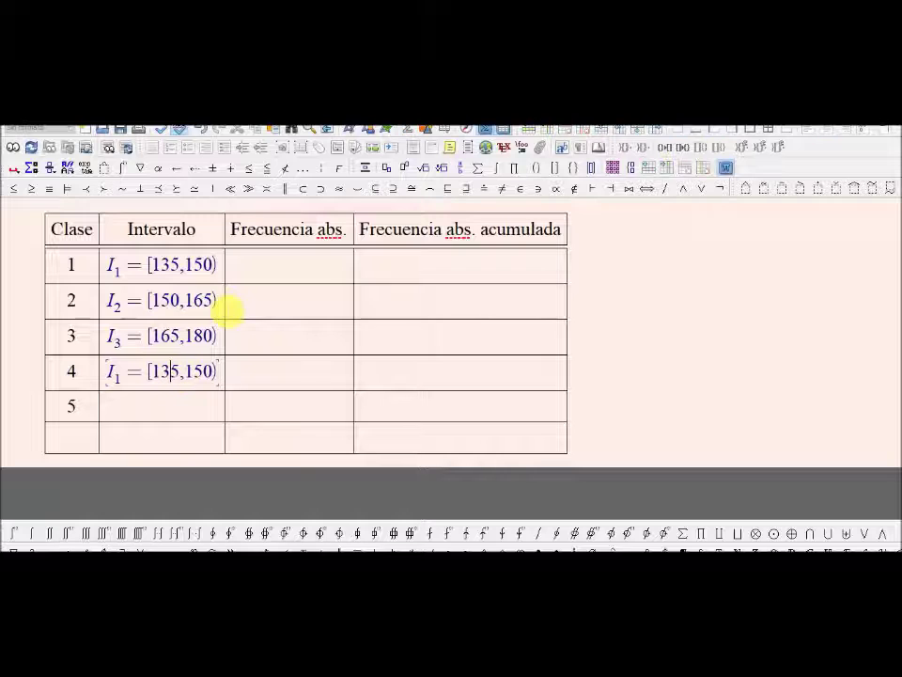
key(BackSpace)
text(8)
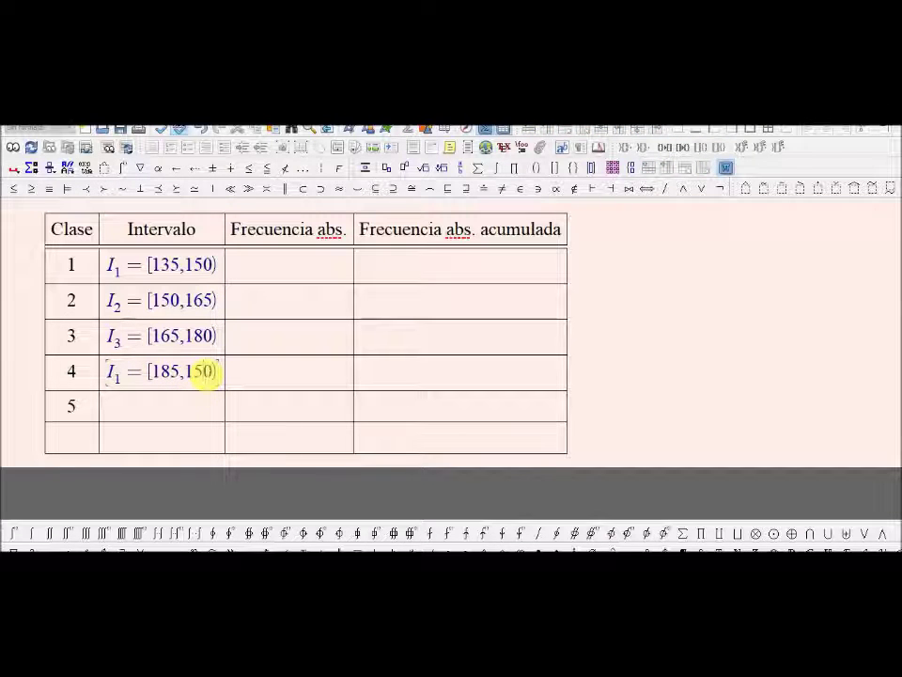
key(BackSpace)
text(9)
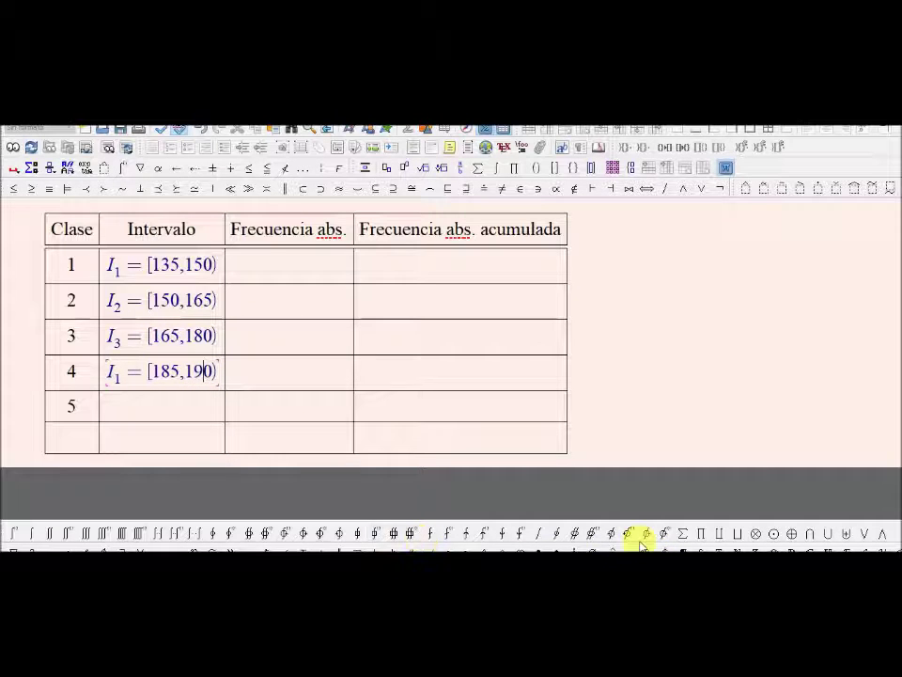
Correct the bounds of the class 4 interval to [180,195) and set its subscript to 4.
click(424, 564)
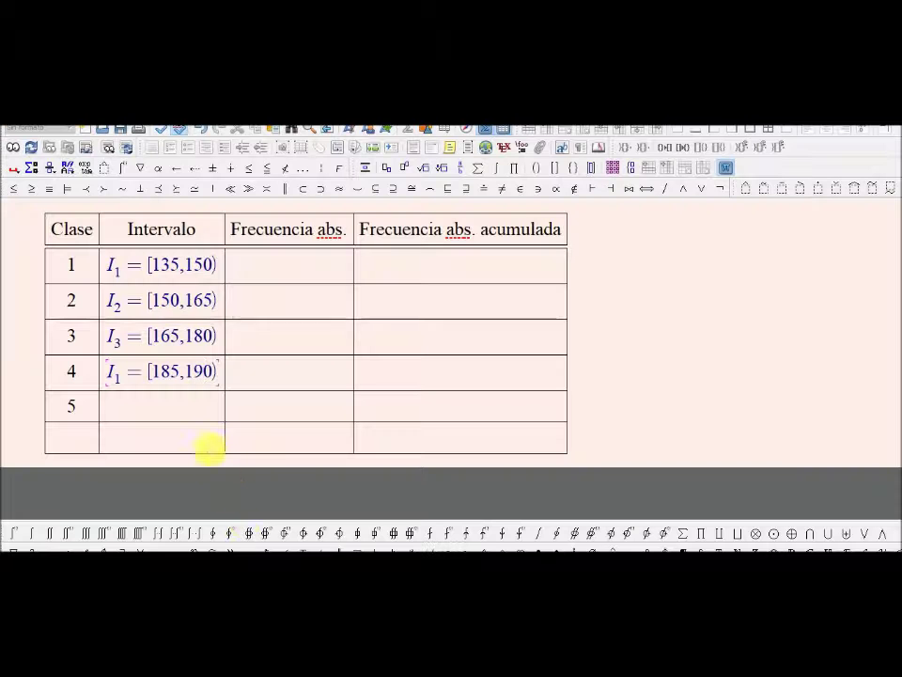
key(BackSpace)
text(0)
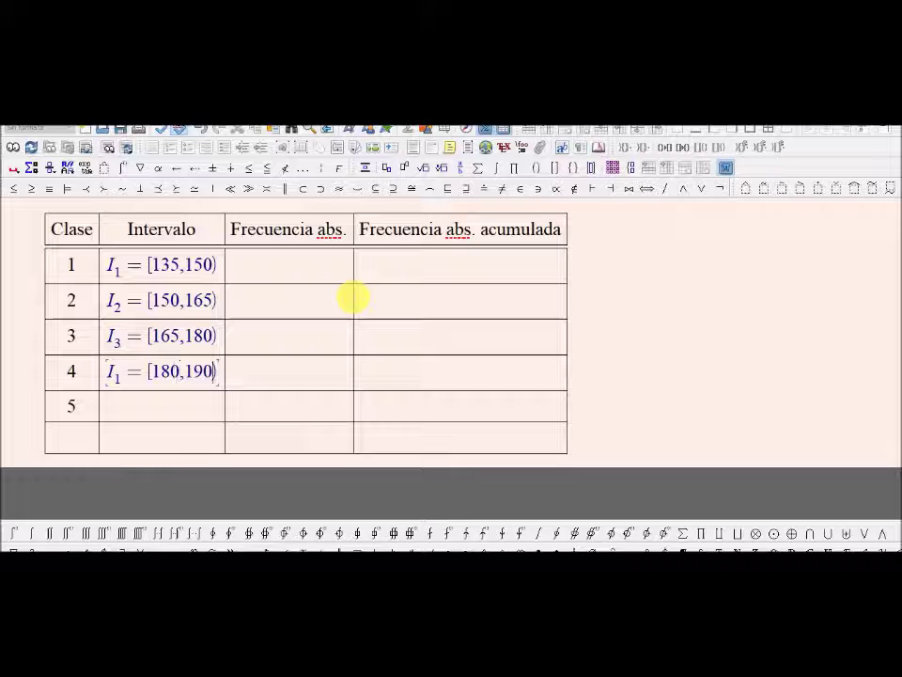
key(BackSpace)
text(5)
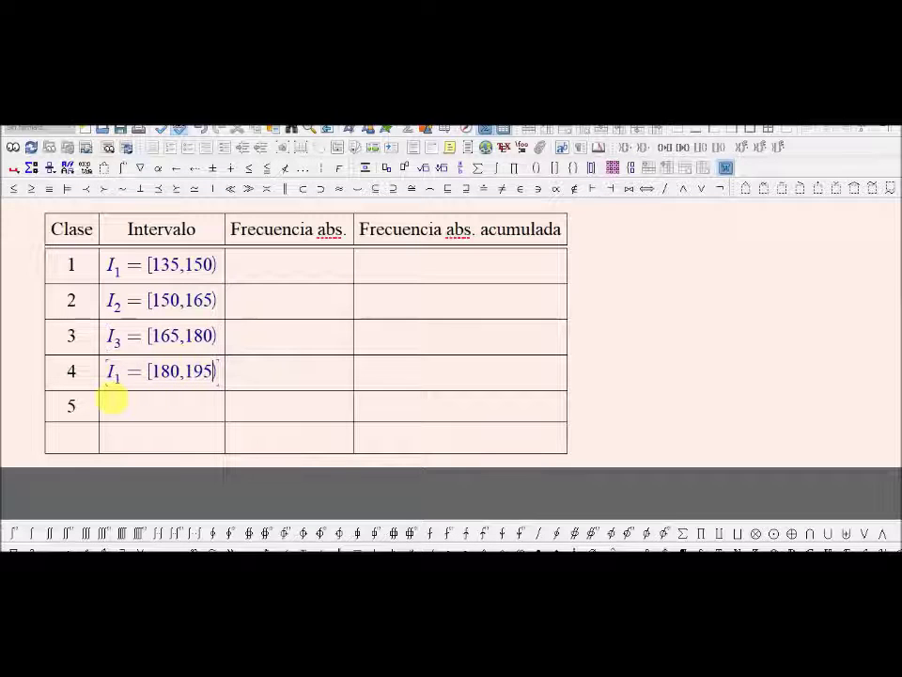
key(BackSpace)
text(4)
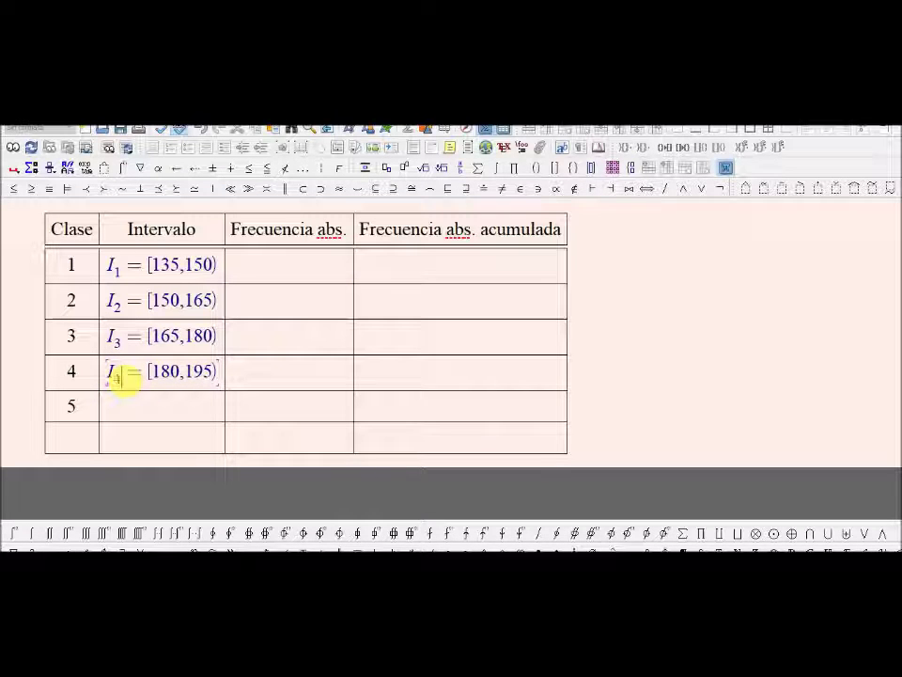
Paste the copied interval formula into the Intervalo cell of class 5 and edit it to I_5 = [195,210).
click(132, 402)
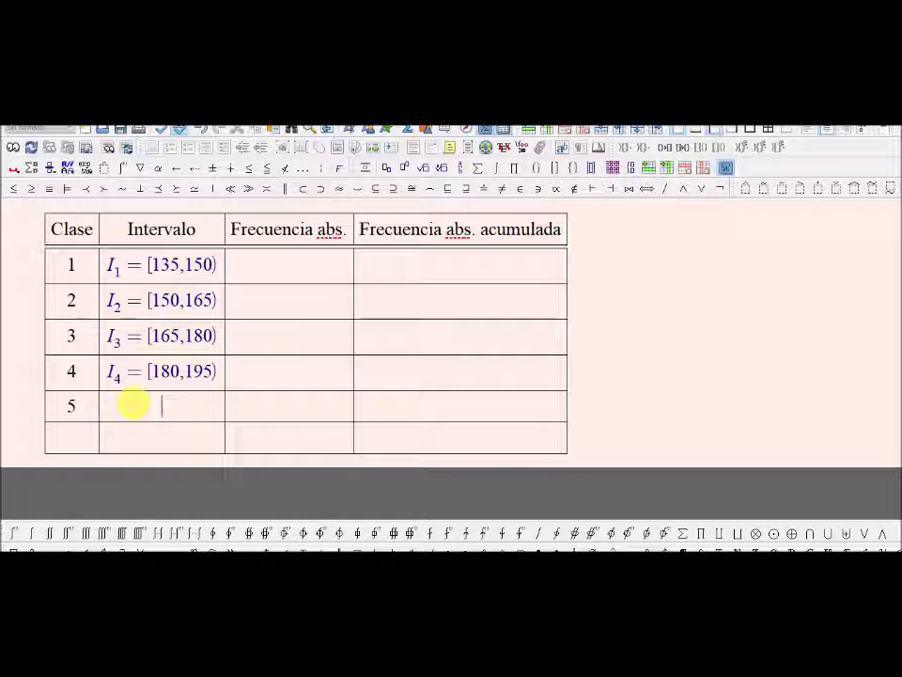
text(I1 = [135,150))
click(170, 408)
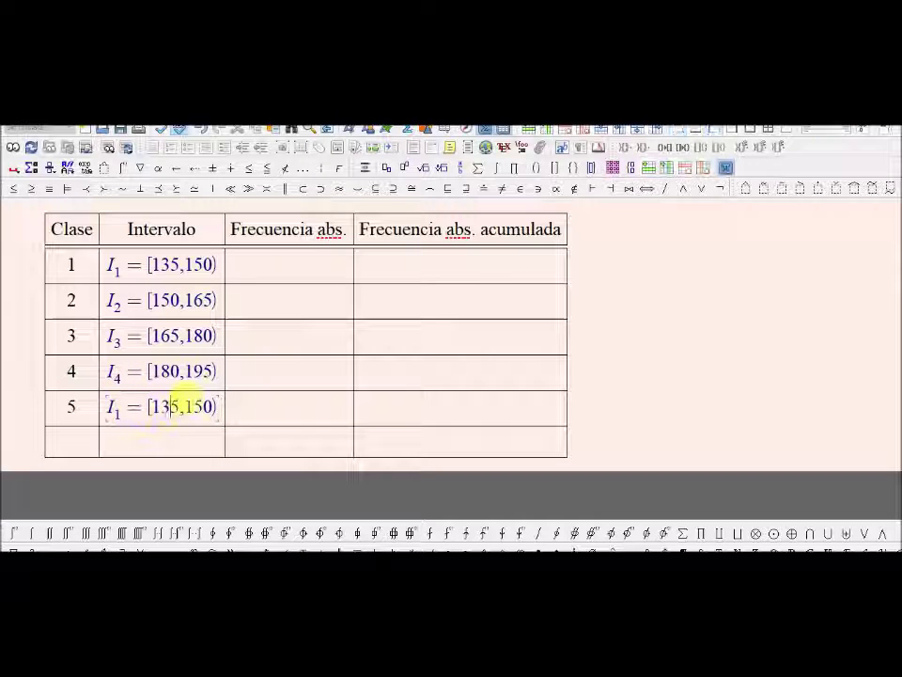
key(BackSpace)
text(9)
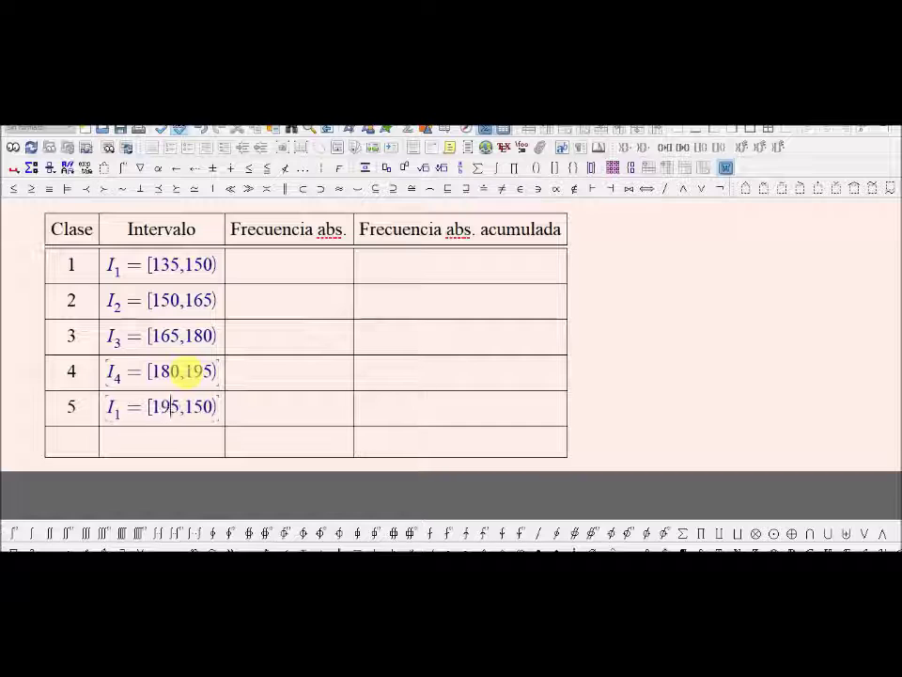
click(205, 414)
key(Left)
key(Left)
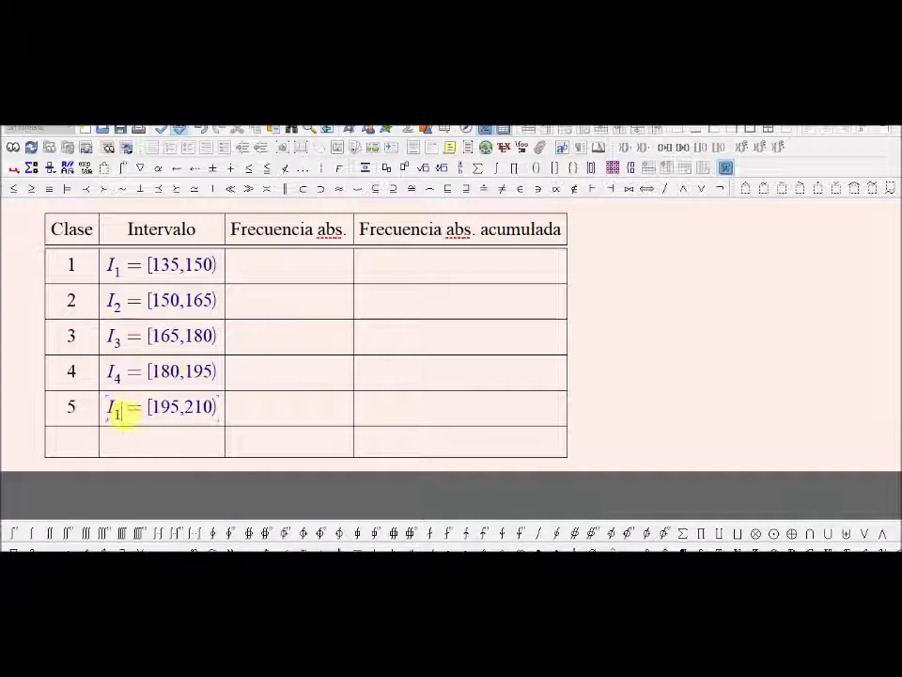
text(5)
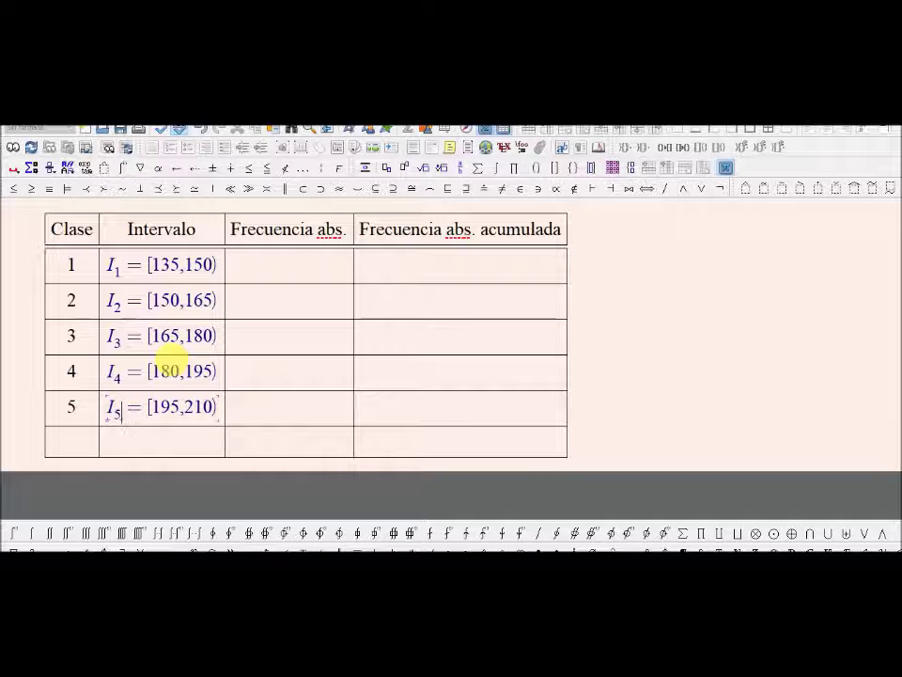
Check the student counts in the exercise PDF, and enter absolute frequencies 12 and 26 for classes 1 and 2.
click(278, 404)
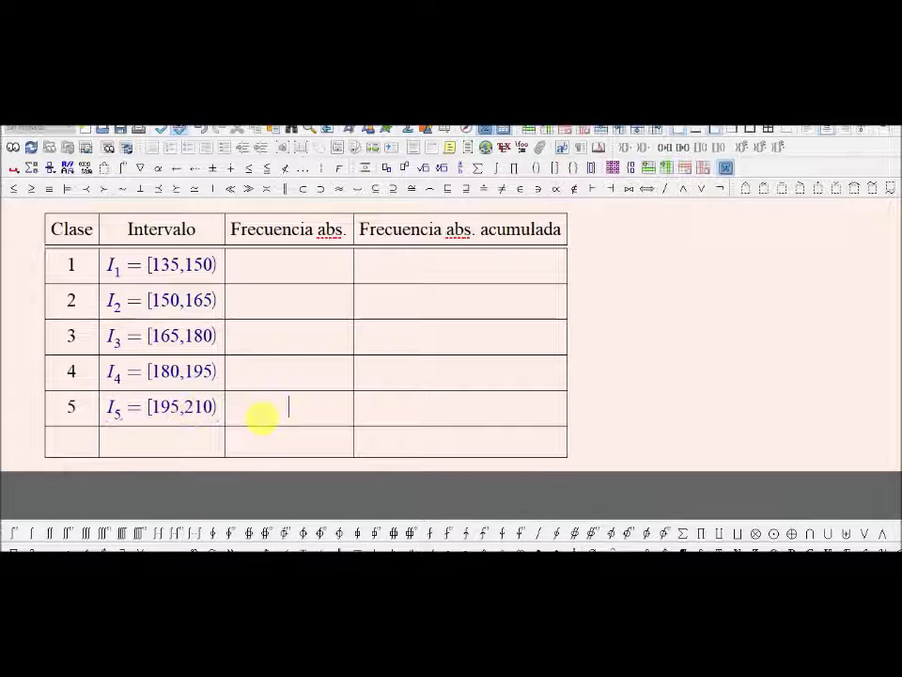
drag(282, 262, 282, 409)
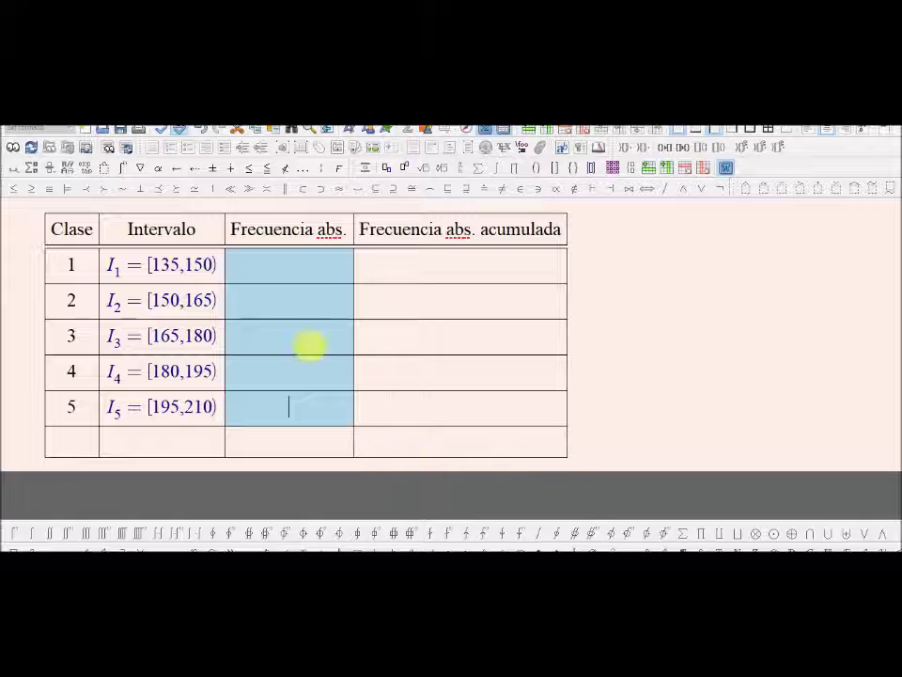
mouse_move(645, 598)
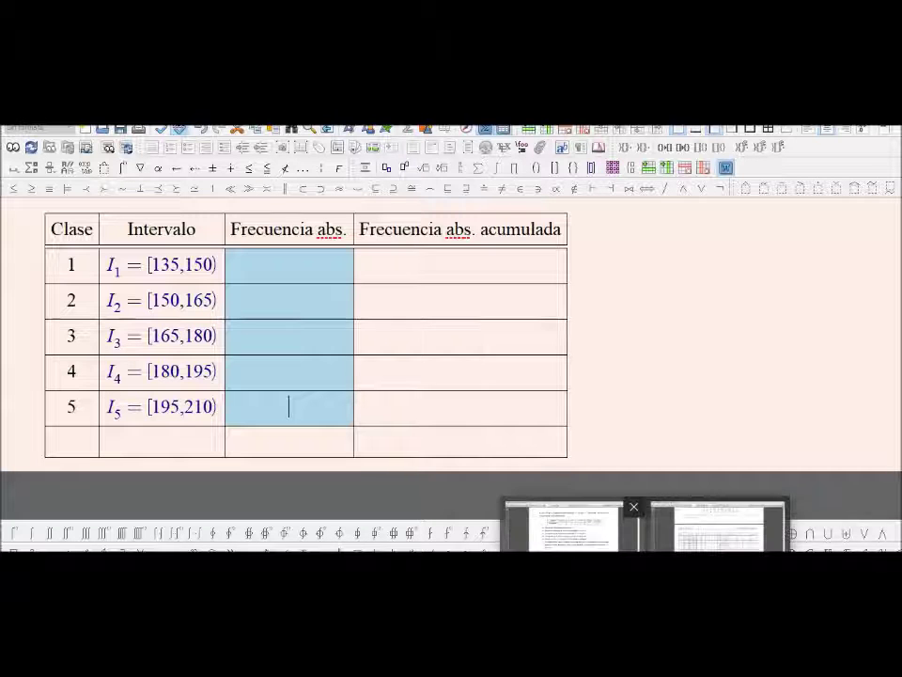
click(564, 528)
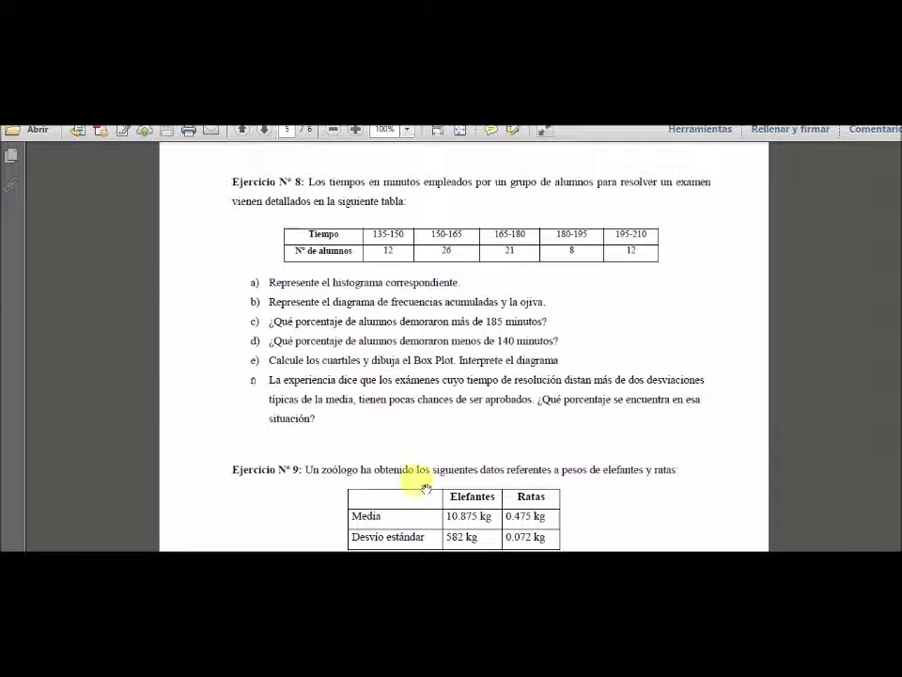
key(alt+Tab)
click(300, 276)
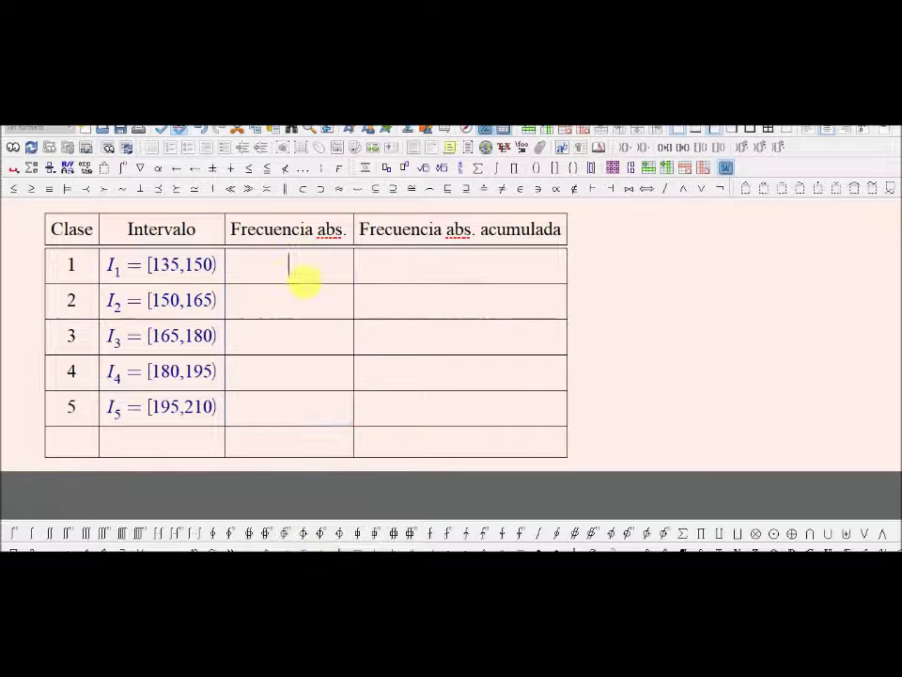
text(12)
text(26)
key(Down)
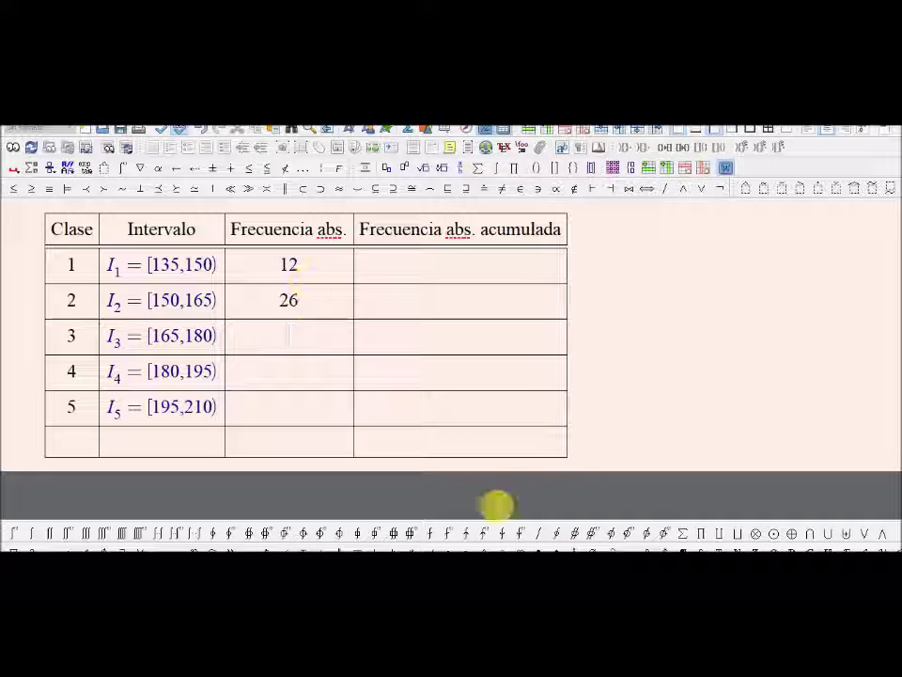
Consult the exercise PDF again, and enter absolute frequencies 21, 8 and 12 for classes 3, 4 and 5.
key(alt+Tab)
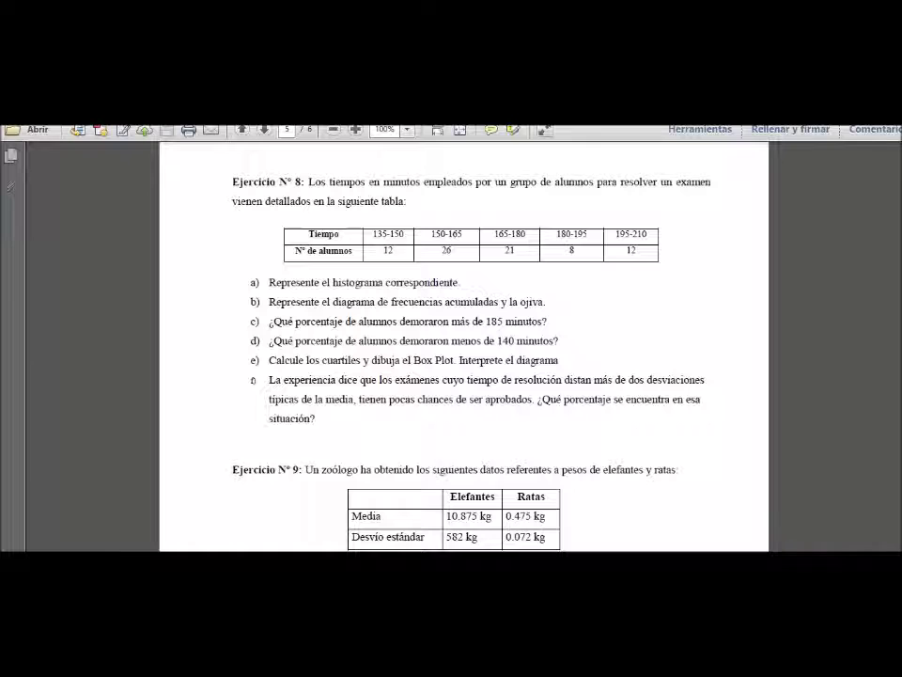
key(alt+Tab)
text(21)
key(Down)
text(8)
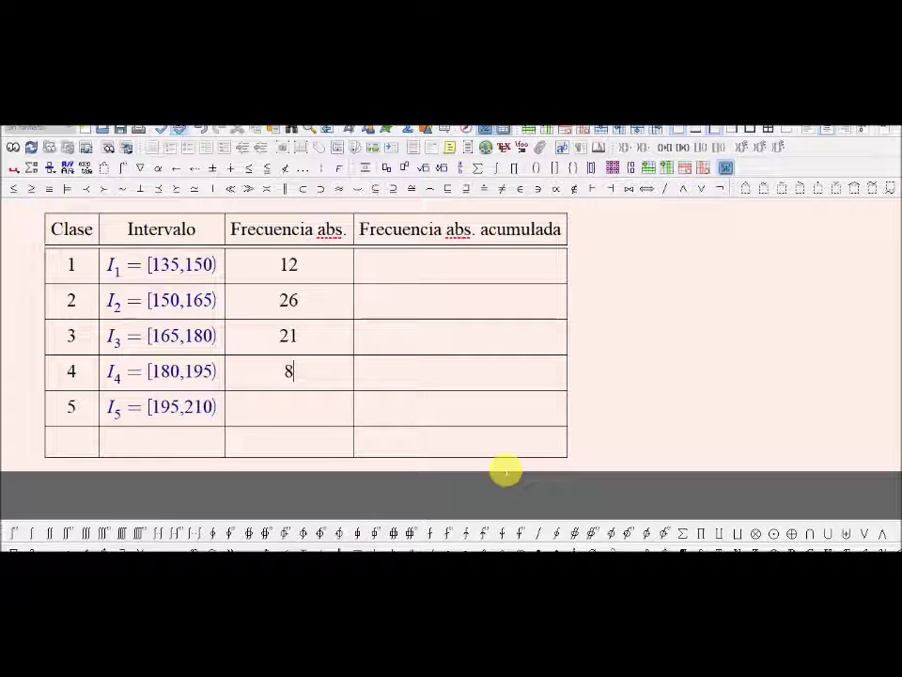
text(12)
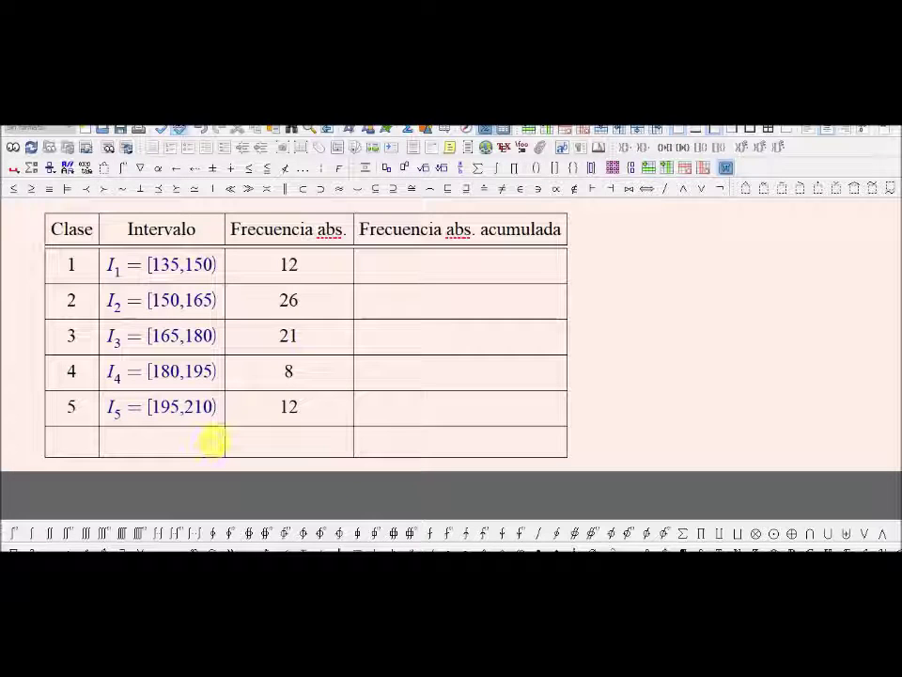
Insert the formula N = 79 as the total in the last row of the Frecuencia abs. column.
click(277, 446)
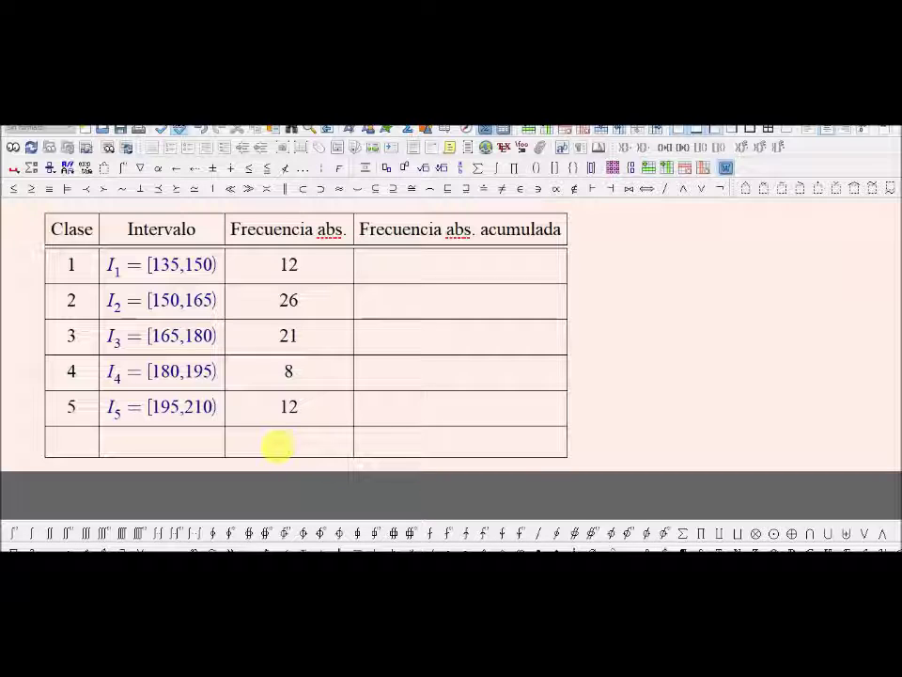
text(N )
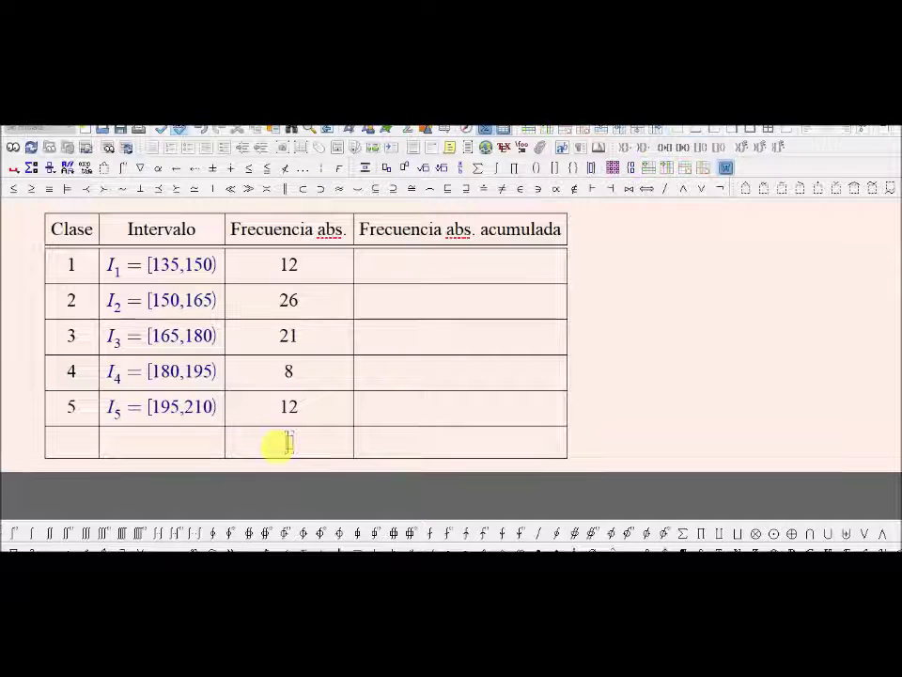
text(=)
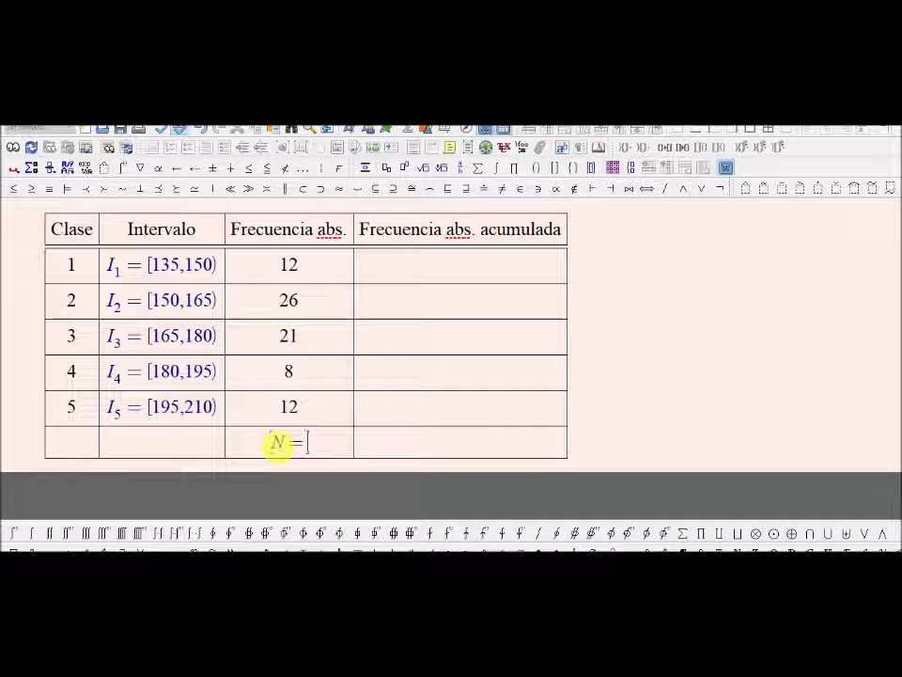
drag(272, 262, 318, 403)
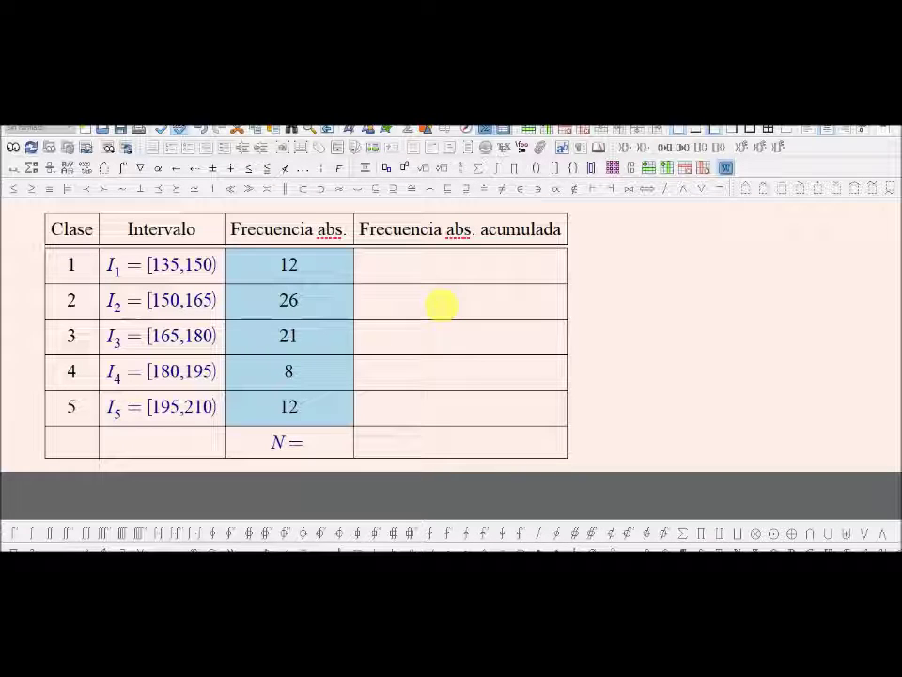
click(312, 444)
text(79)
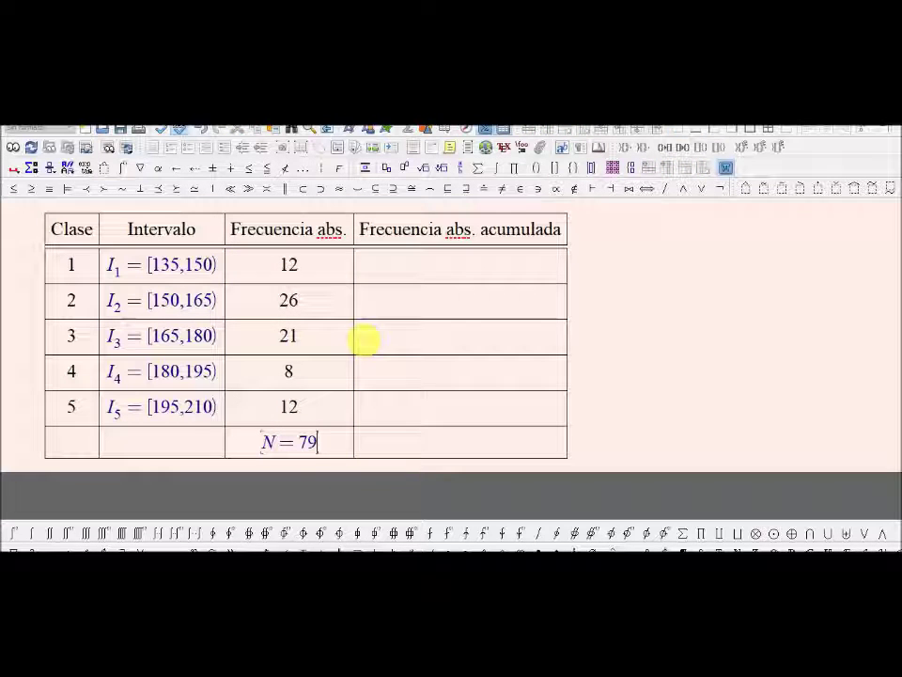
Enter 12 as the cumulative absolute frequency of class 1.
click(435, 268)
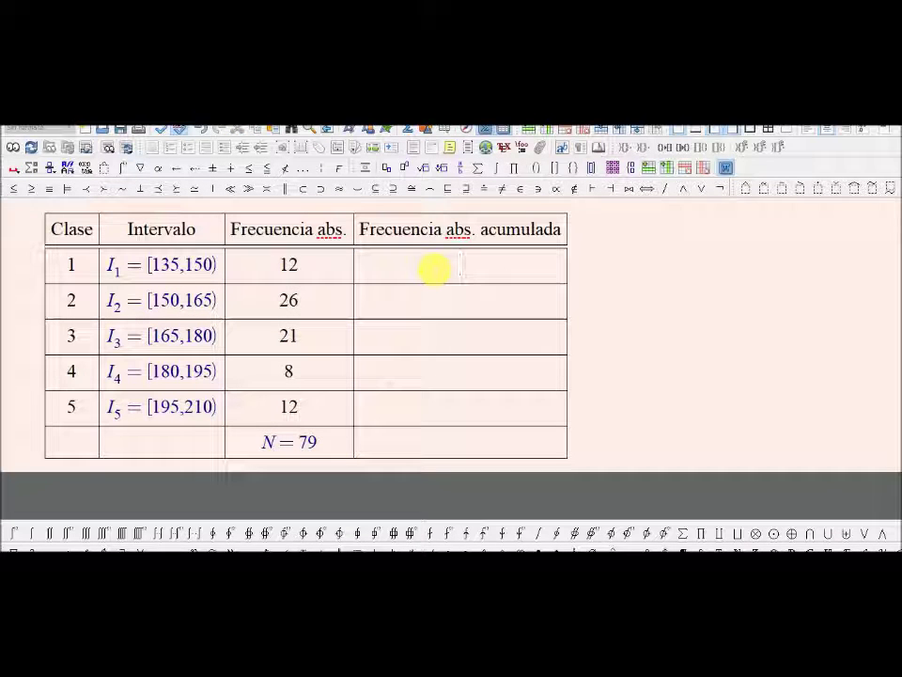
drag(431, 266, 431, 427)
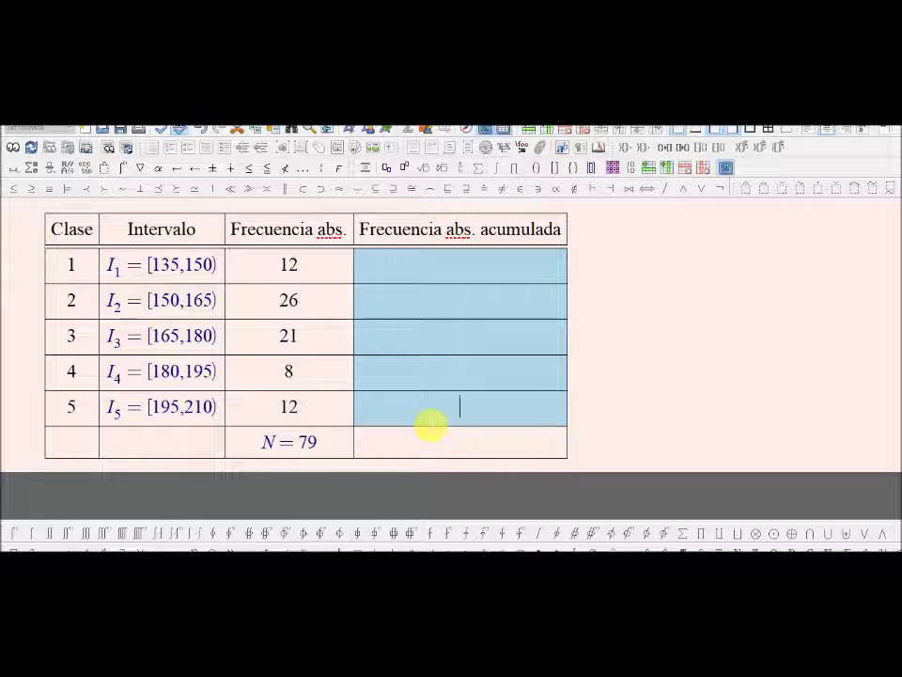
click(437, 275)
text(12)
key(Down)
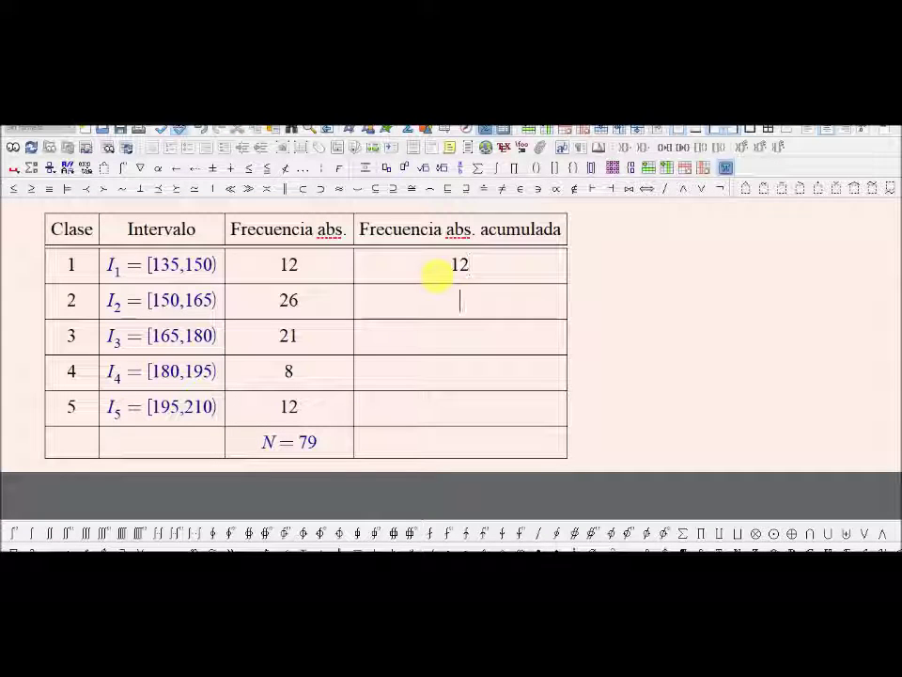
Add the absolute frequencies of classes 1 and 2, and enter 38 as the cumulative frequency of class 2.
double_click(290, 266)
click(285, 299)
drag(274, 279, 288, 298)
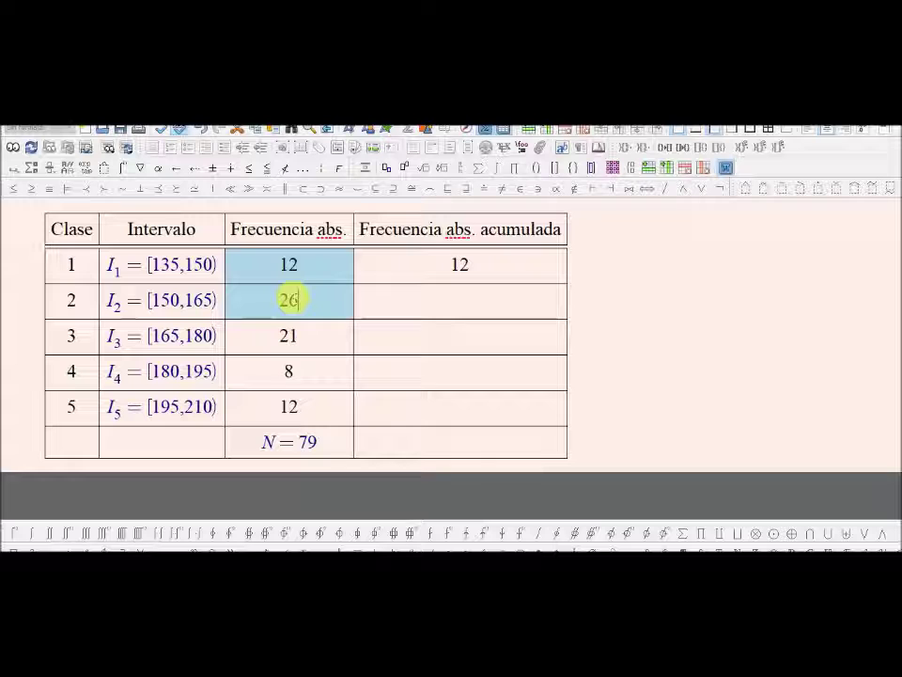
click(482, 304)
text(38)
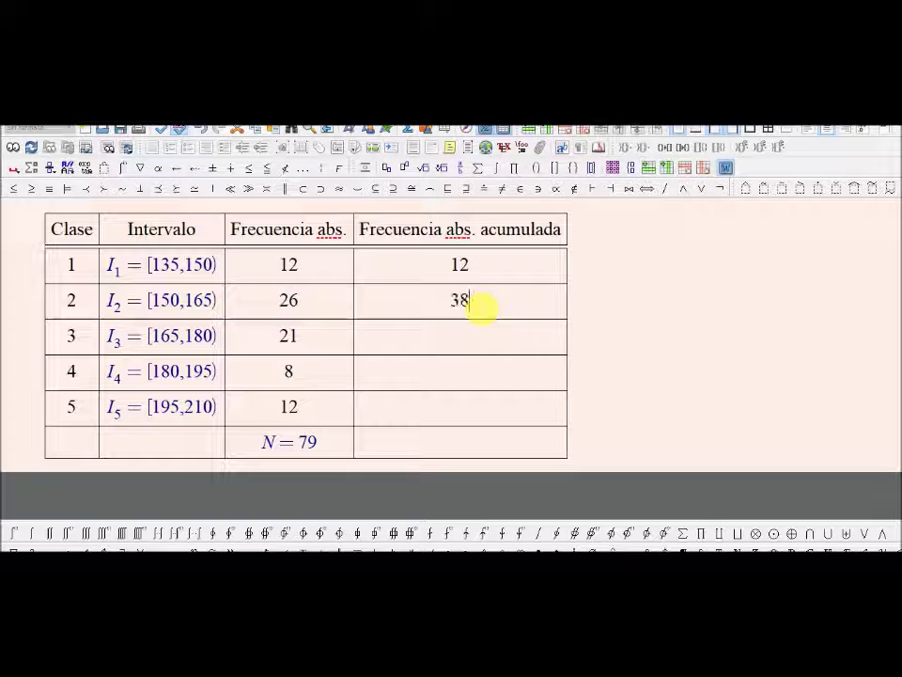
Add the absolute frequencies of classes 1 to 3, and enter 59 as the cumulative frequency of class 3.
drag(271, 272, 288, 333)
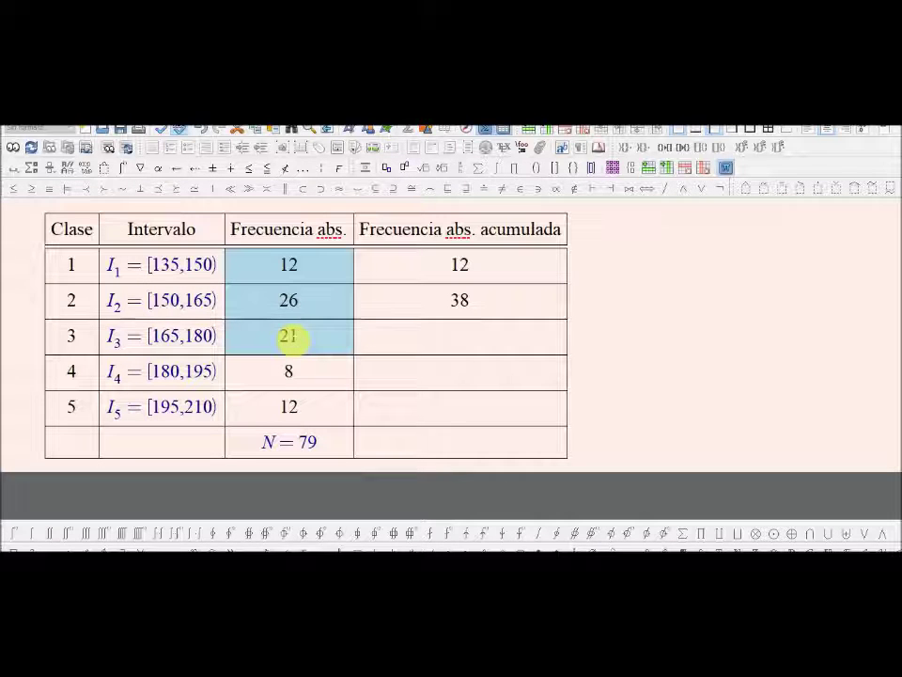
click(467, 336)
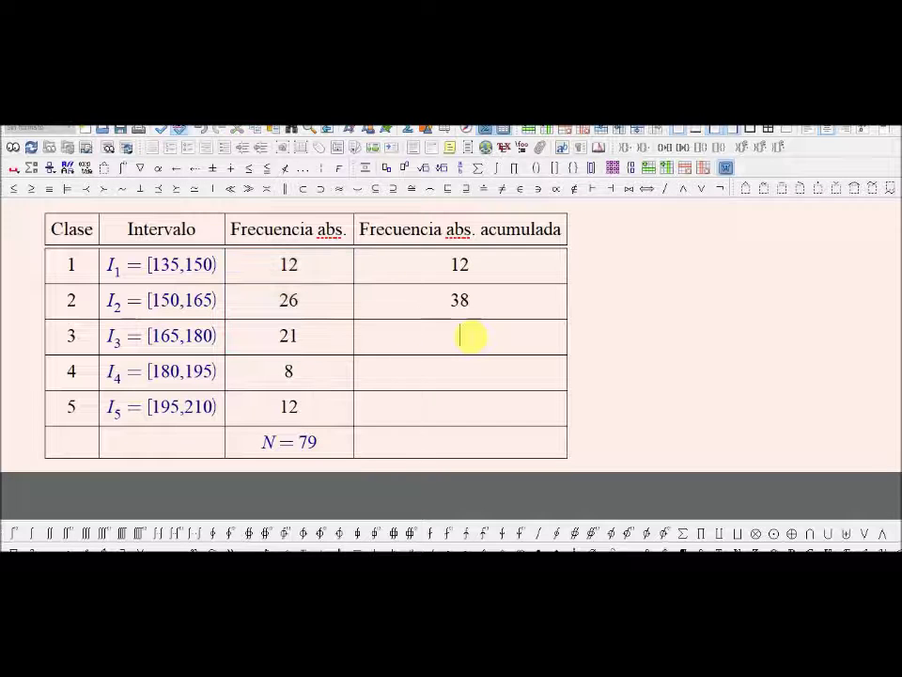
text(59)
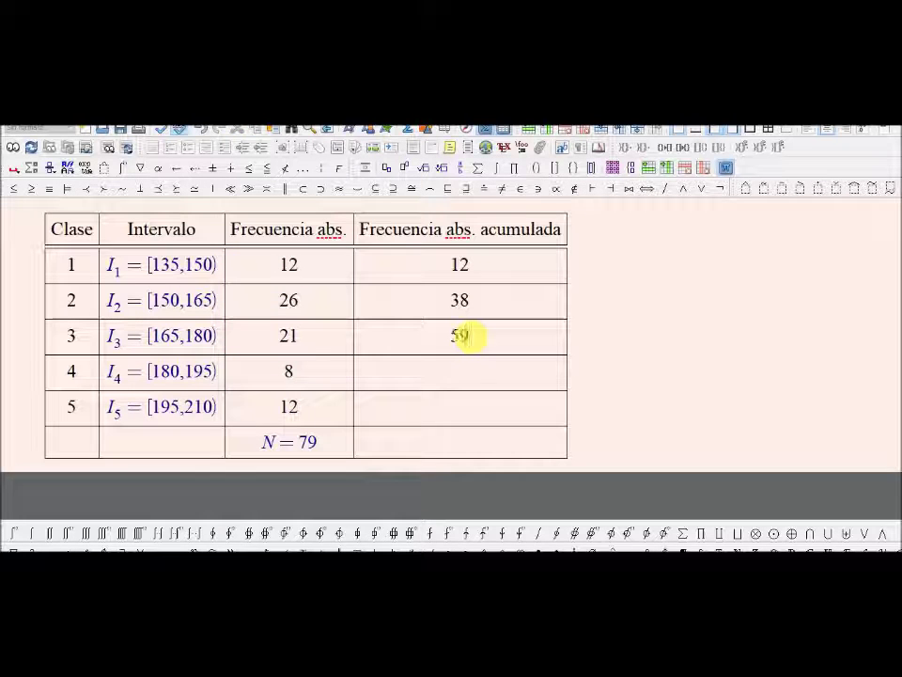
Add the absolute frequencies of classes 1 to 4, and enter 67 as the cumulative frequency of class 4.
drag(279, 270, 288, 370)
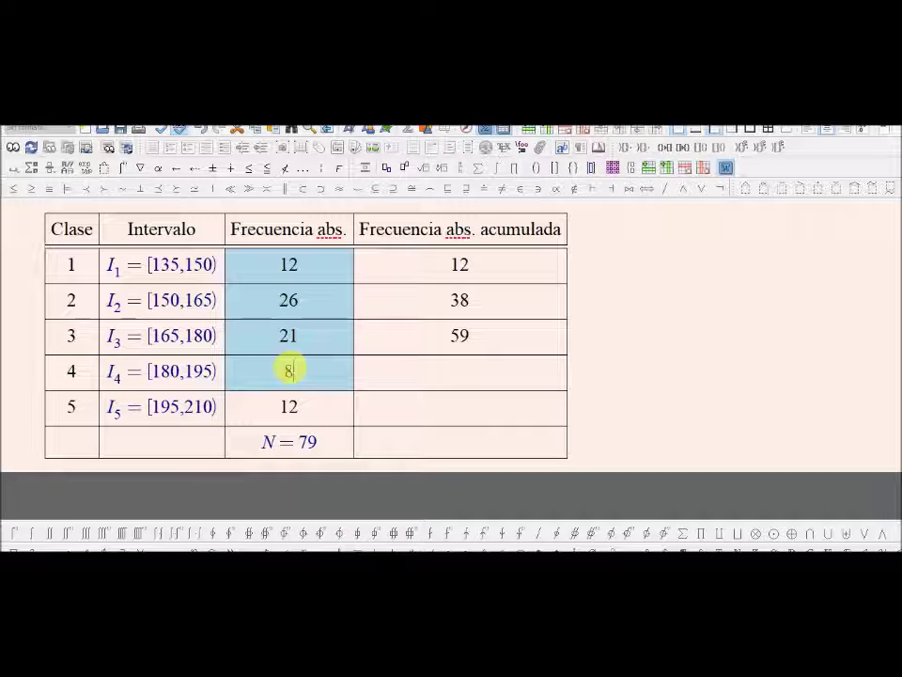
click(459, 372)
text(67)
Enter 79 as the cumulative frequency of class 5, summing all absolute frequencies, and check it against the total N.
click(285, 264)
drag(282, 264, 292, 413)
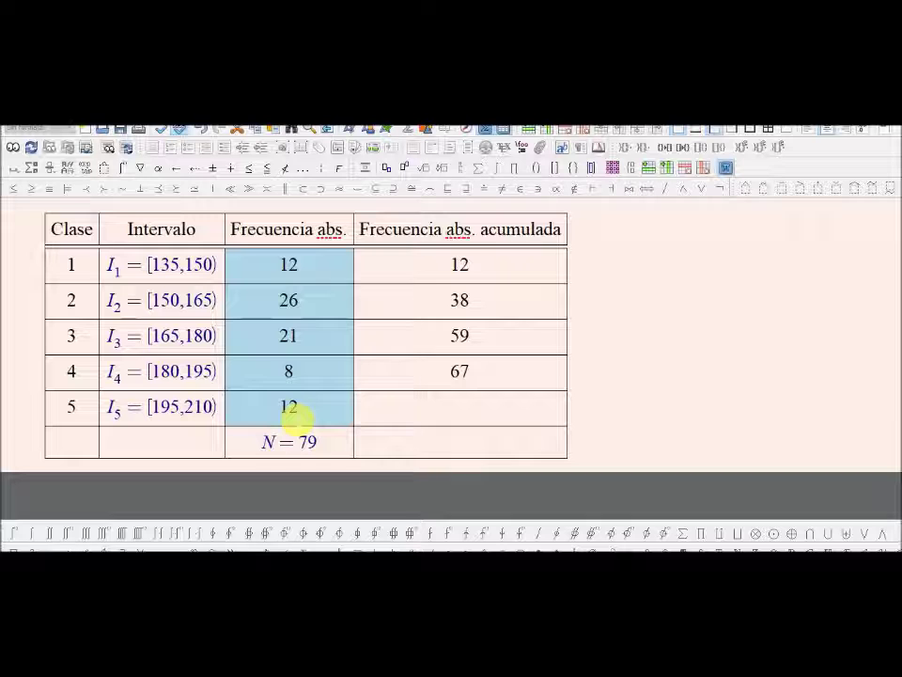
click(474, 409)
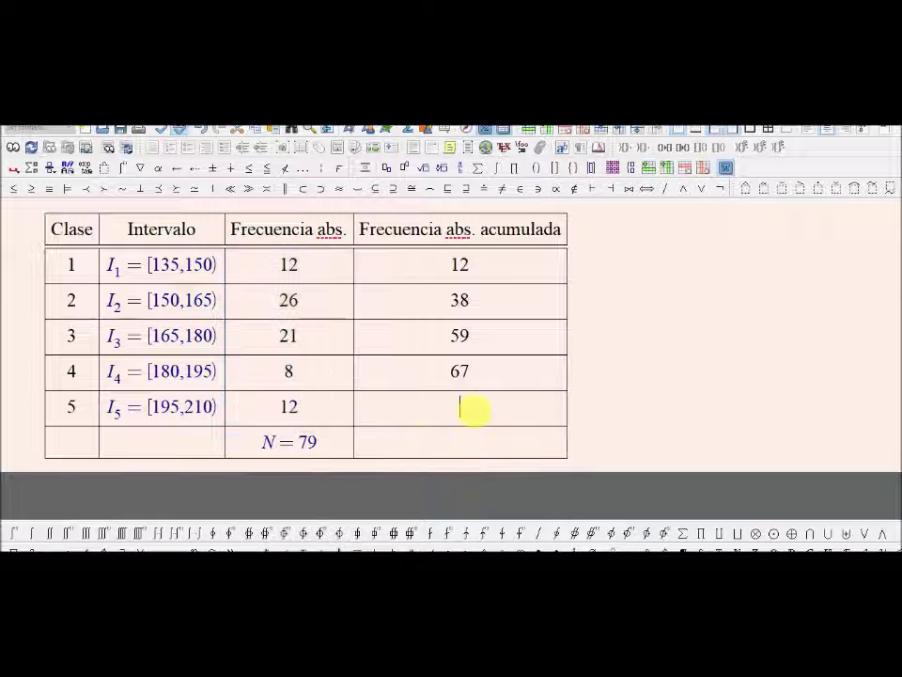
text(79)
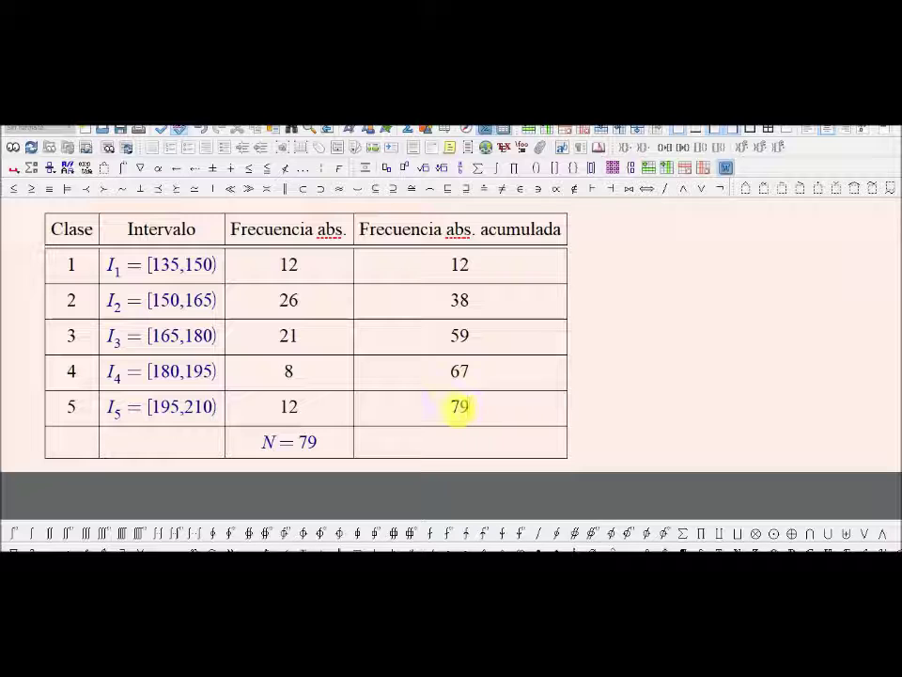
drag(460, 406, 419, 409)
drag(246, 447, 336, 442)
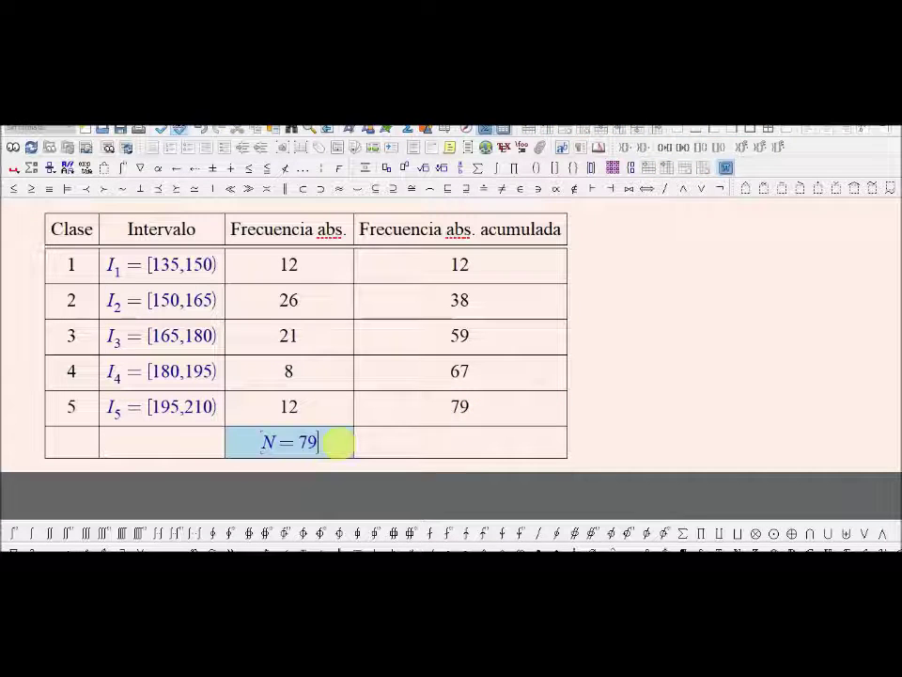
click(443, 442)
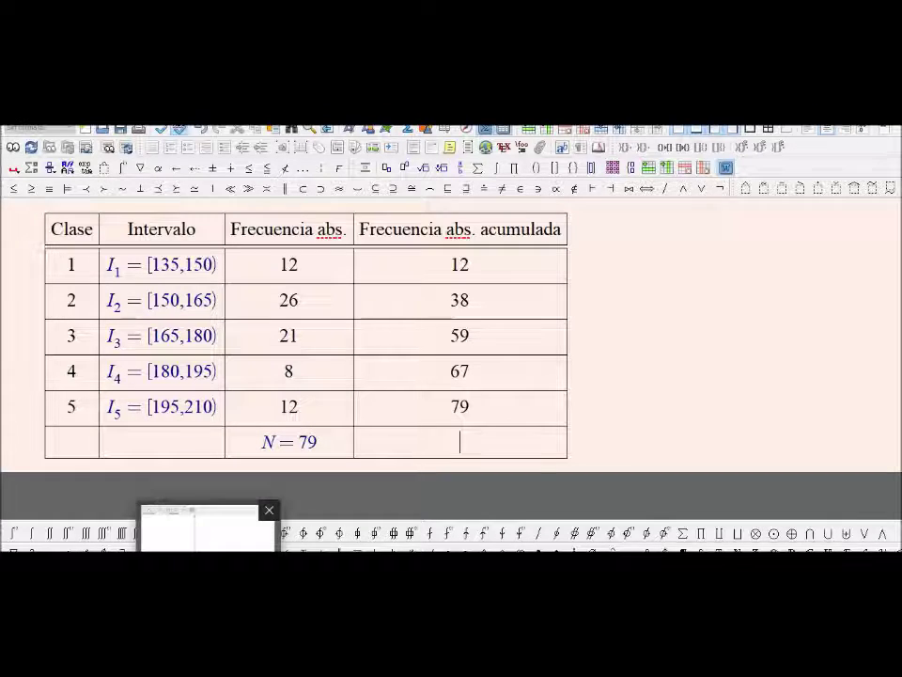
Switch to GeoGebra and insert the Histograma command that takes class limits and heights, opening a braced list for the class limits.
click(206, 525)
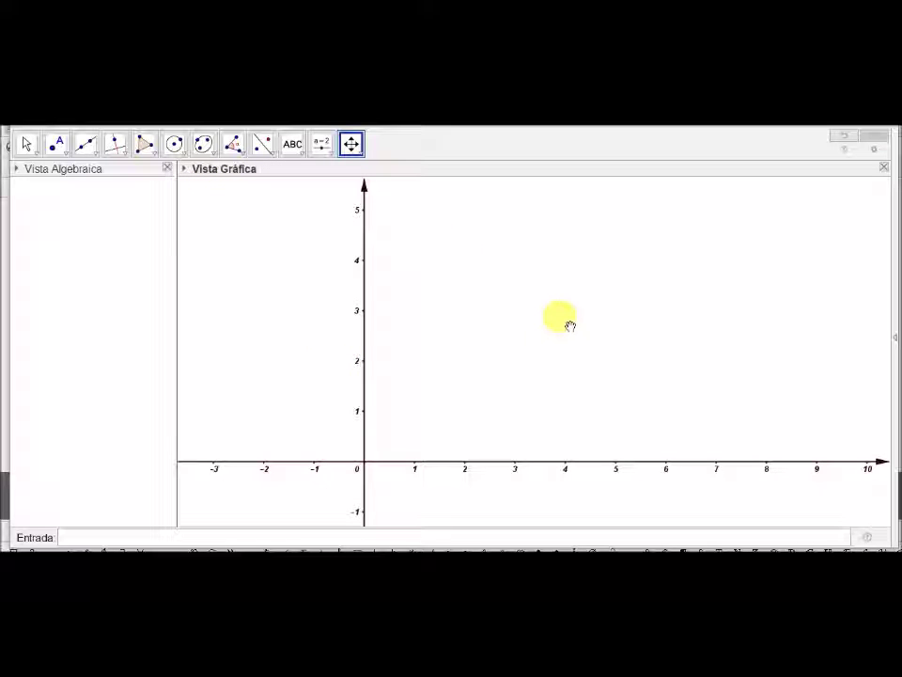
click(123, 538)
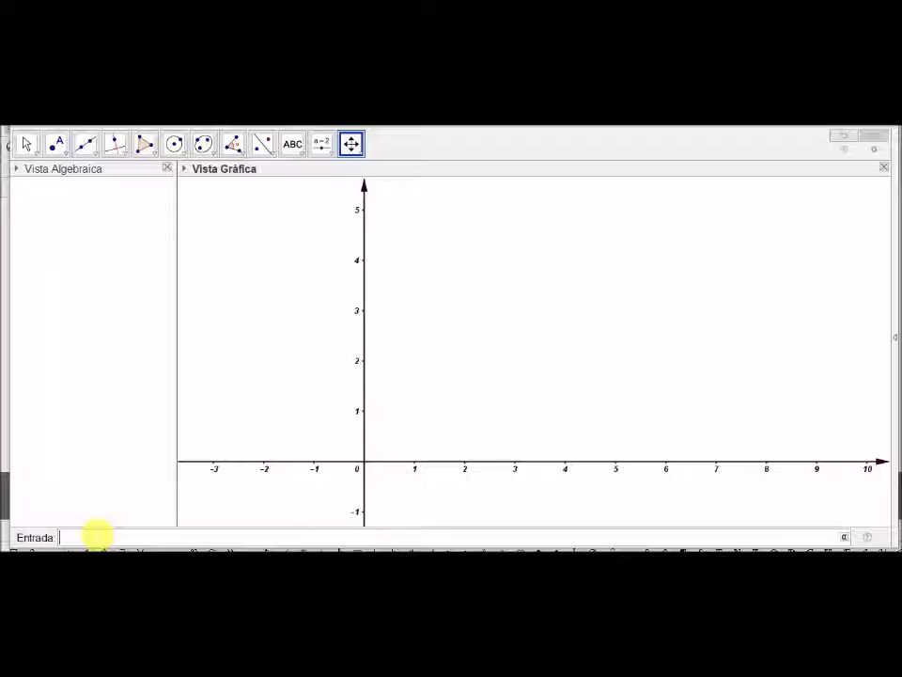
text(his)
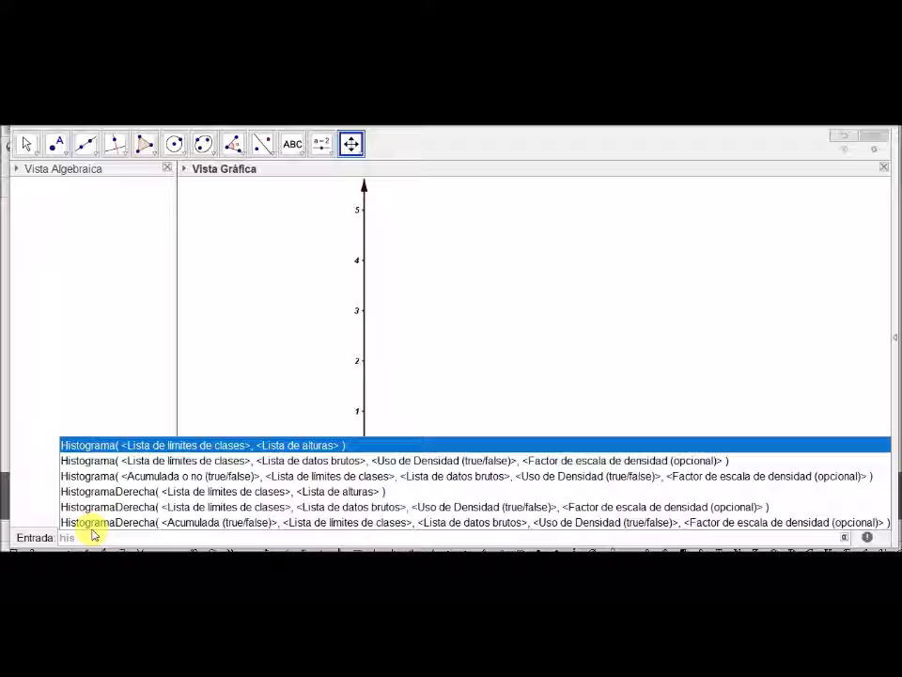
key(Down)
key(Down)
key(Down)
key(Down)
key(Down)
key(Down)
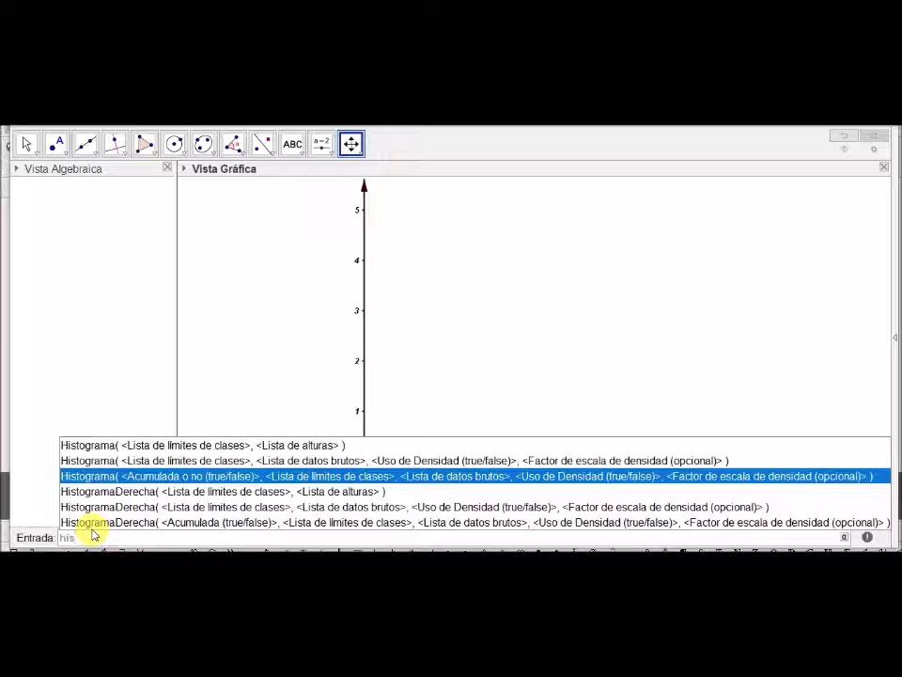
key(Down)
key(Down)
key(Down)
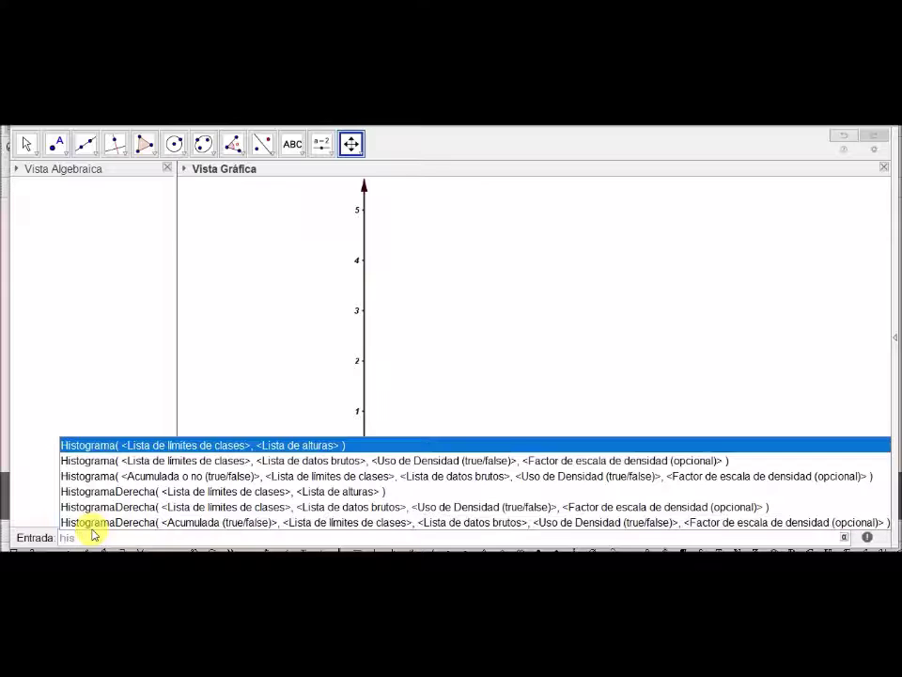
key(Down)
key(Down)
key(Down)
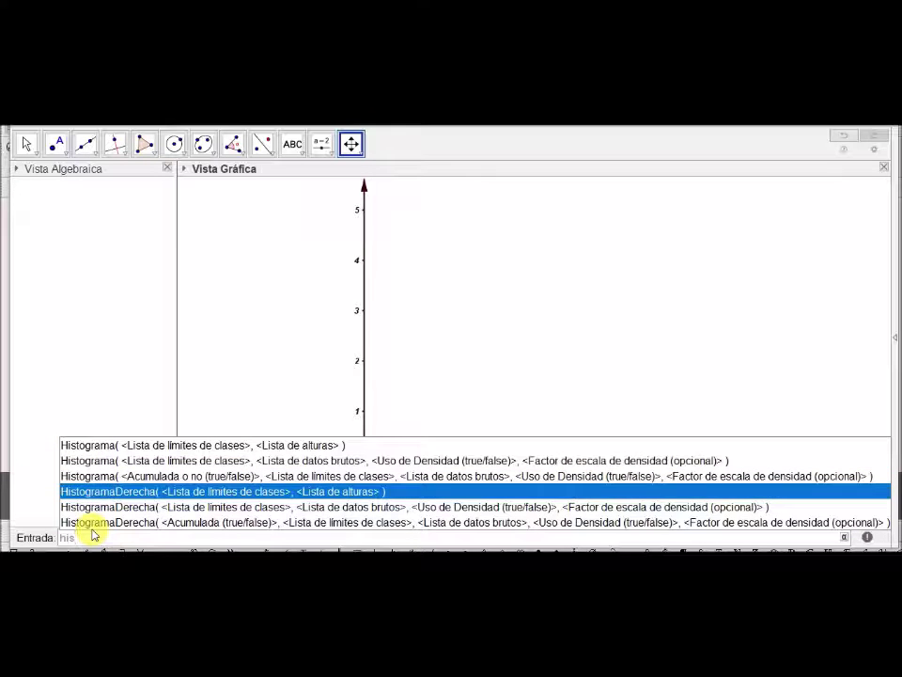
key(Down)
key(Down)
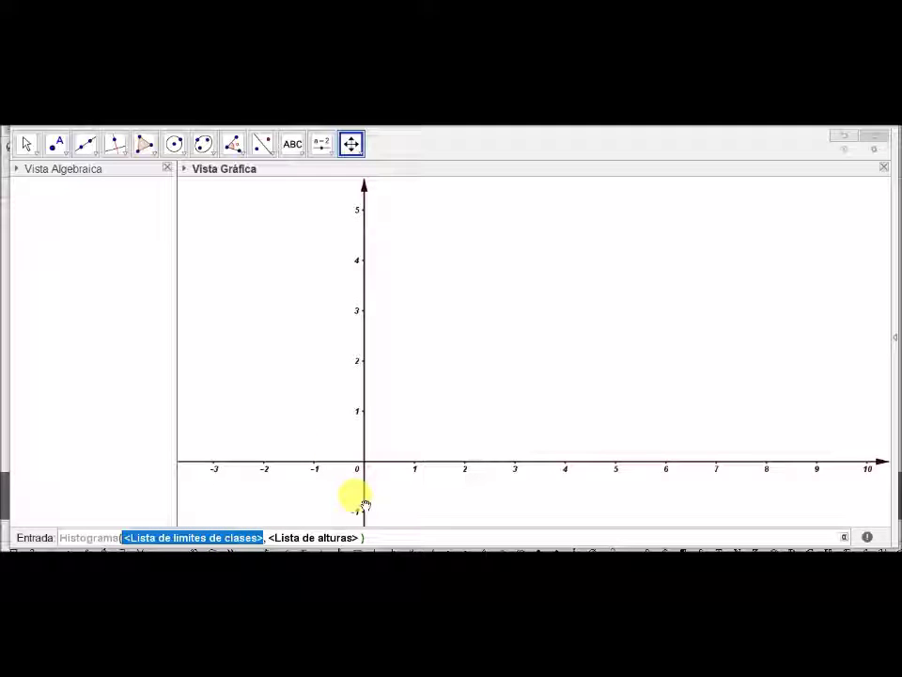
text({)
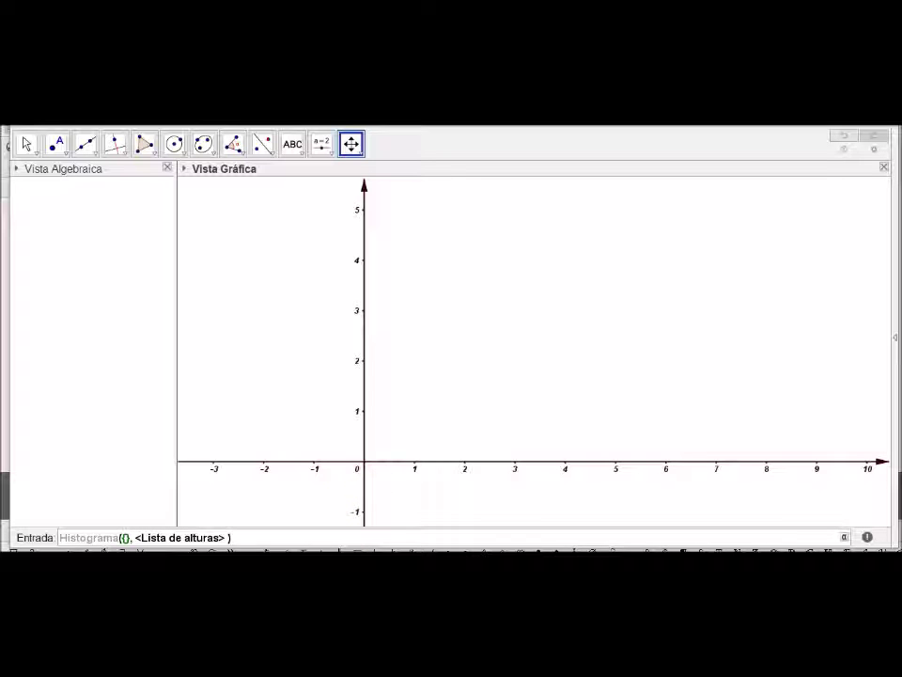
Switch to the LyX table and check the class numbers in the Clase column.
click(572, 588)
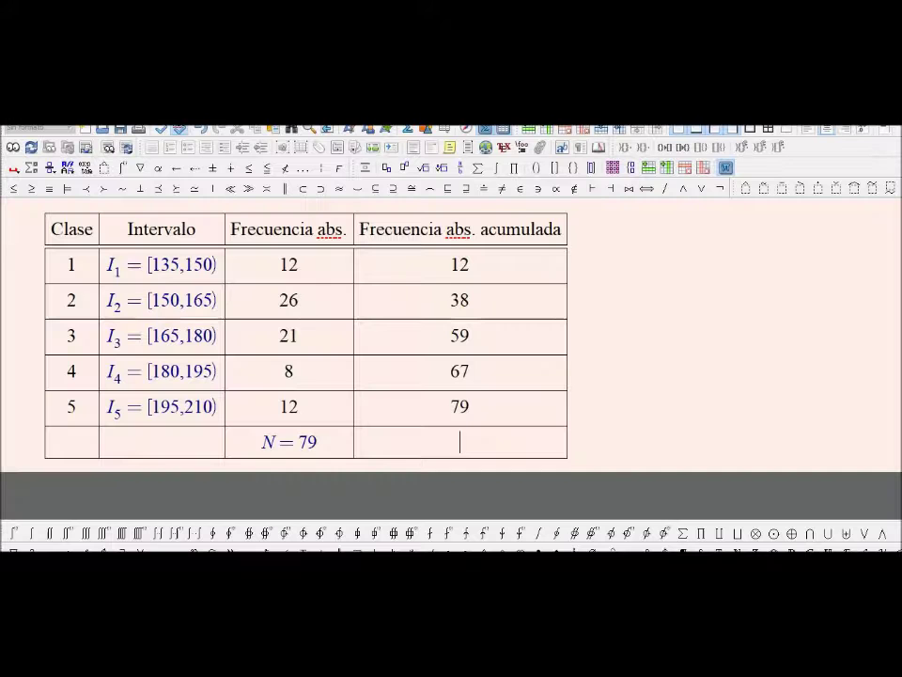
click(69, 271)
drag(70, 267, 76, 407)
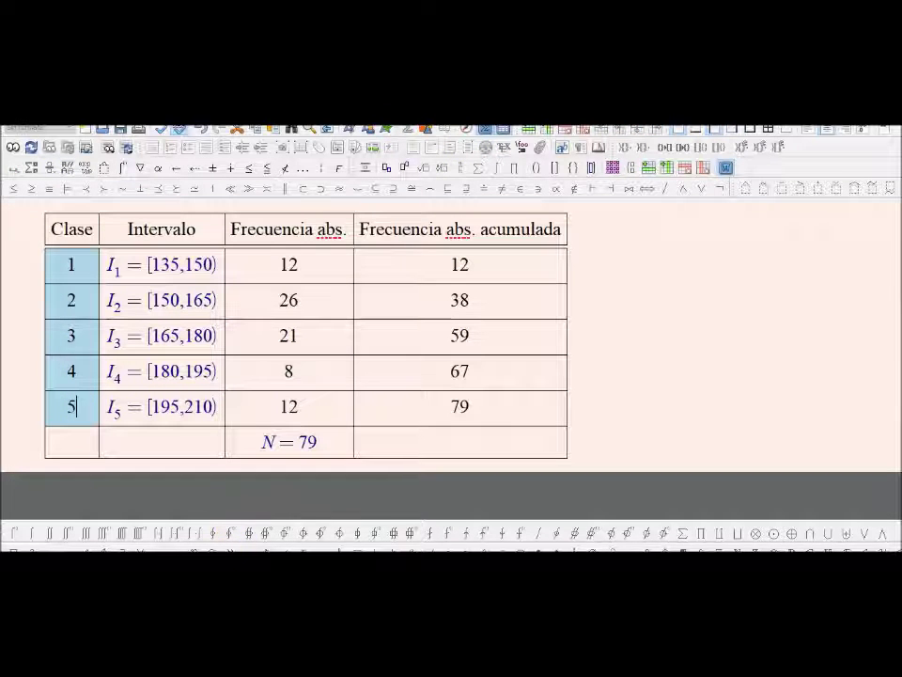
Return to GeoGebra and fill the class limits list of the Histograma command with 0,1,2,3,4,5,6,7.
key(alt+Tab)
click(125, 538)
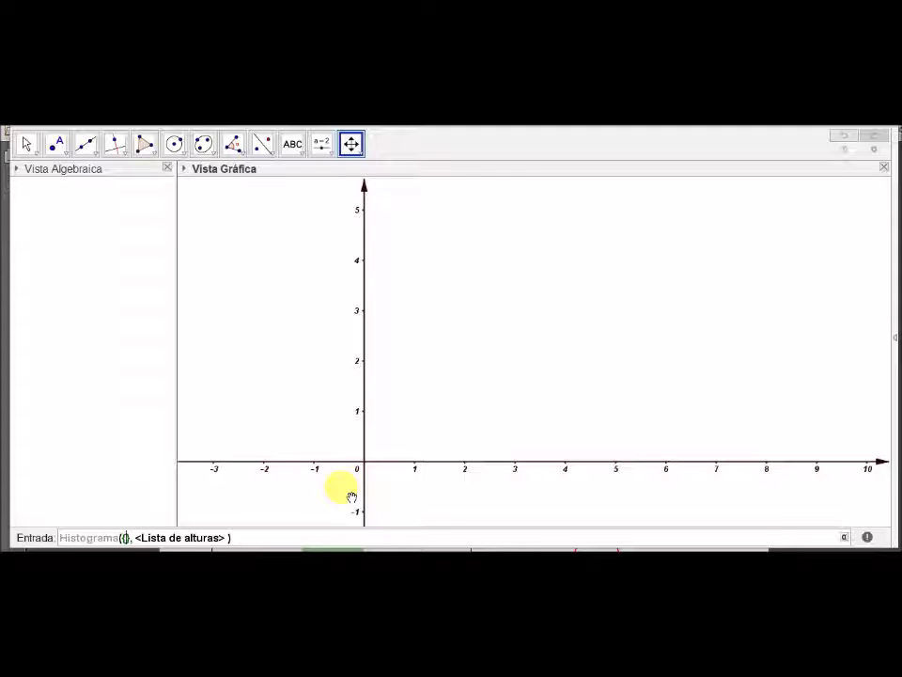
text(0,1)
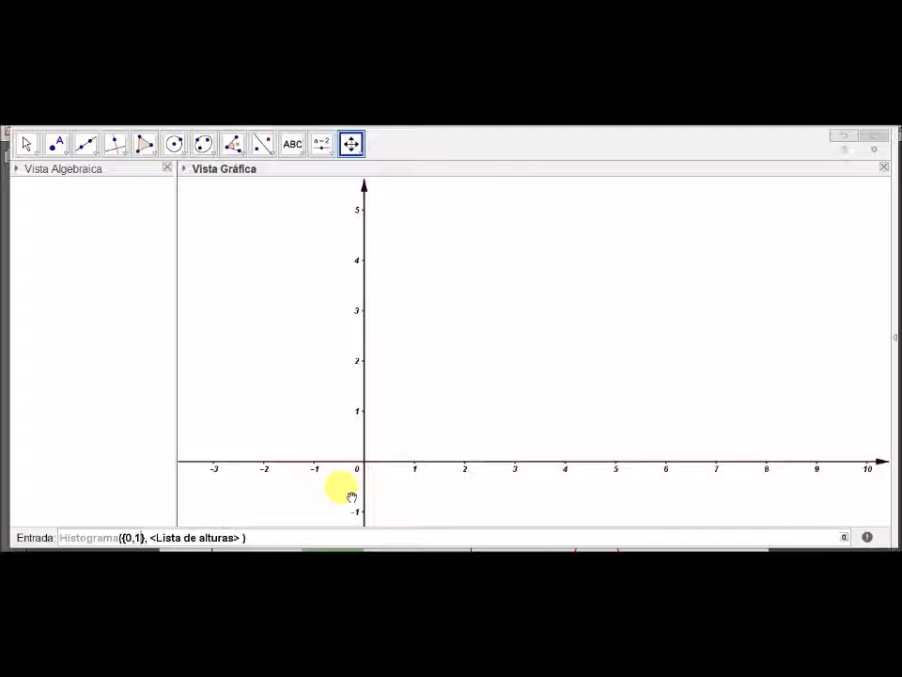
text(,)
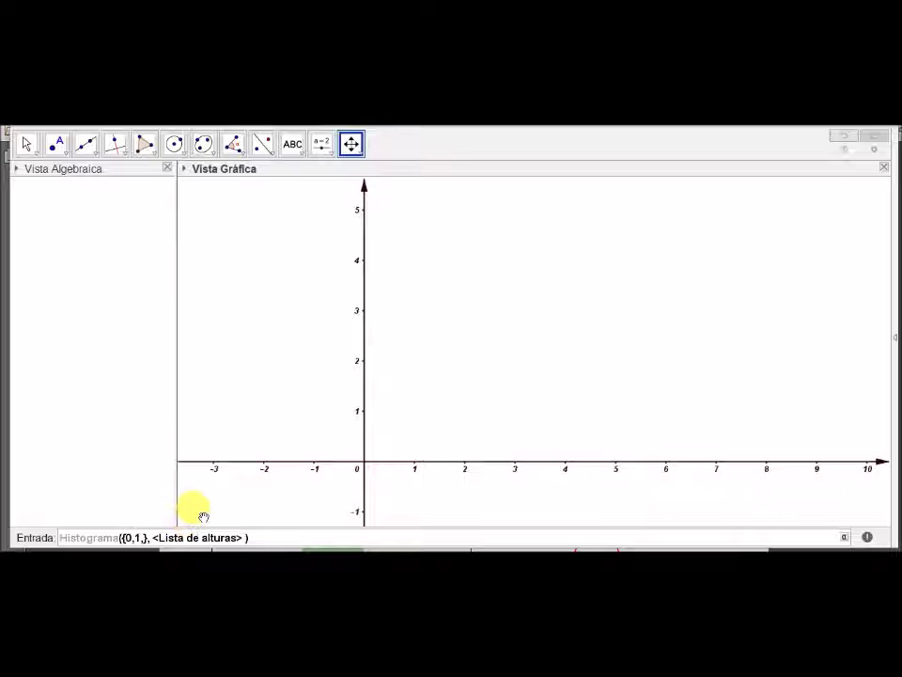
text(2)
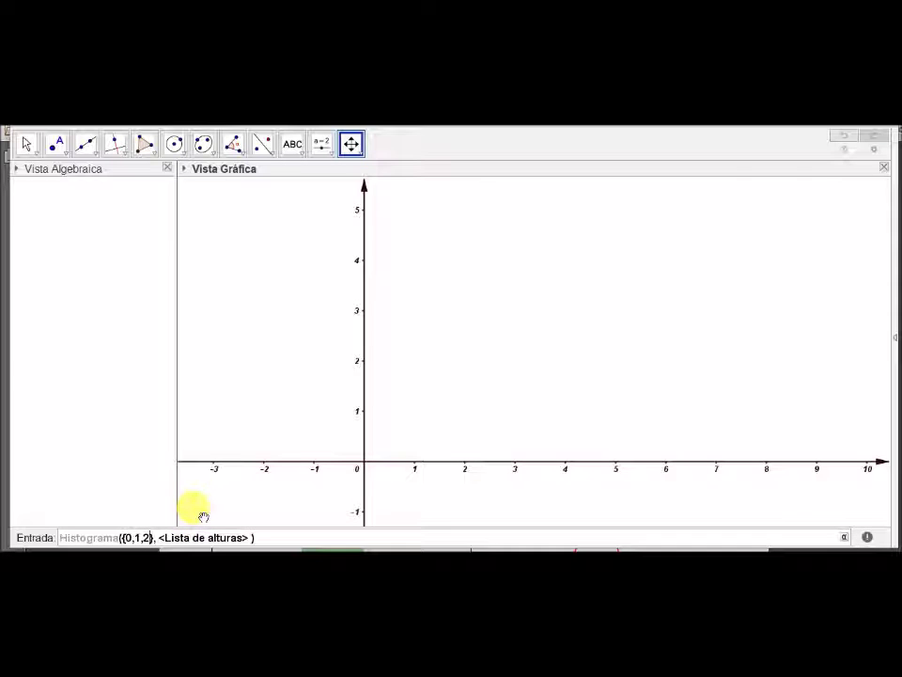
text(,)
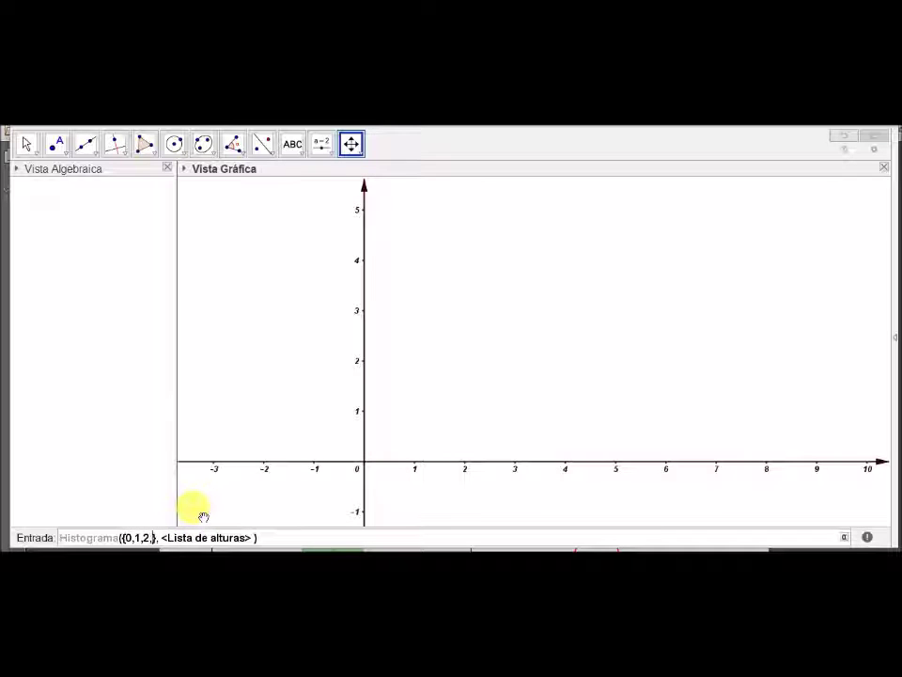
text(3,)
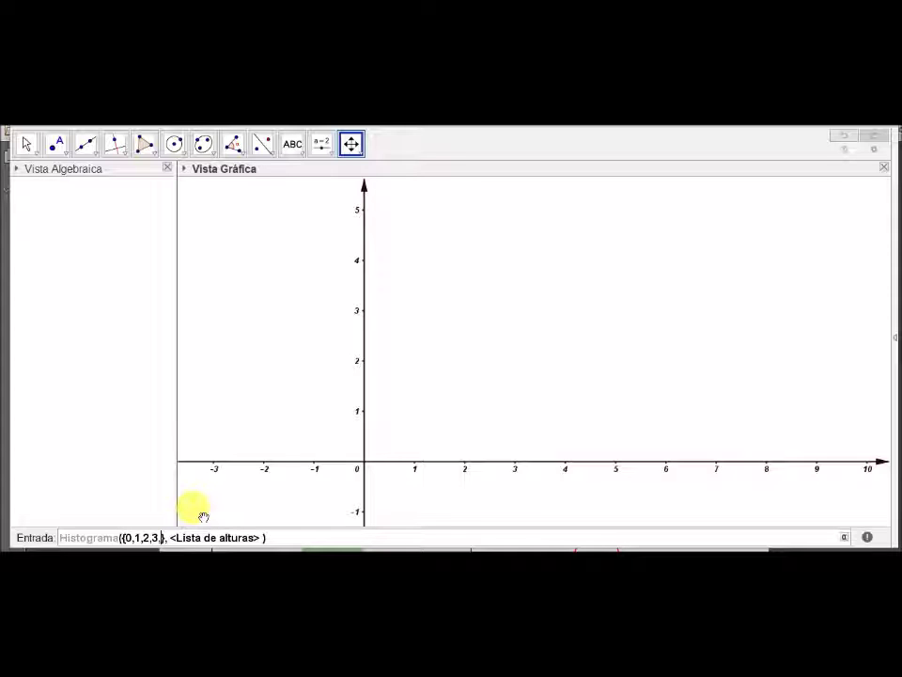
text(4)
text(,5)
text(,6)
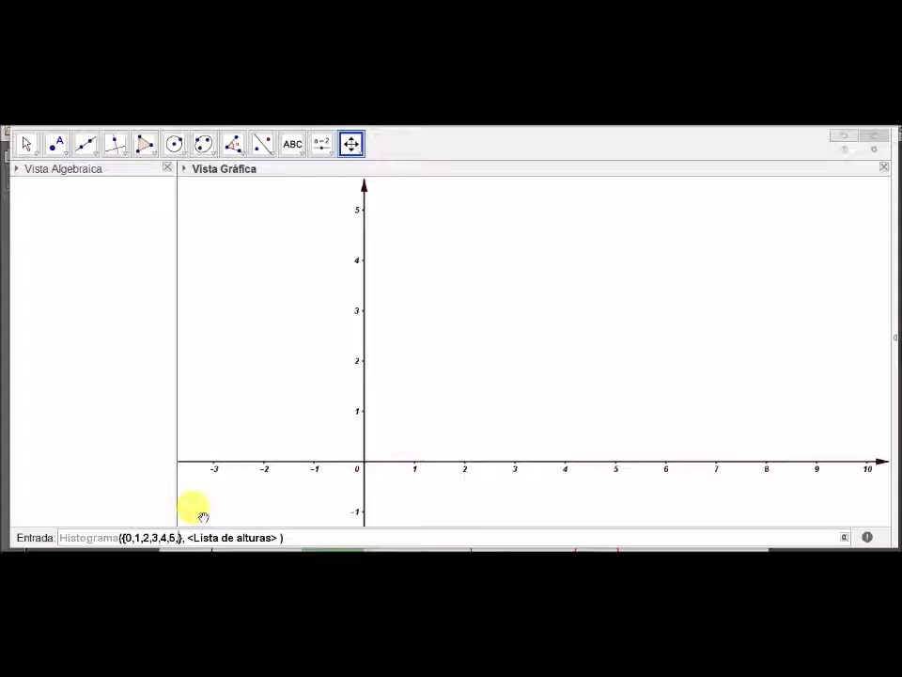
text(,)
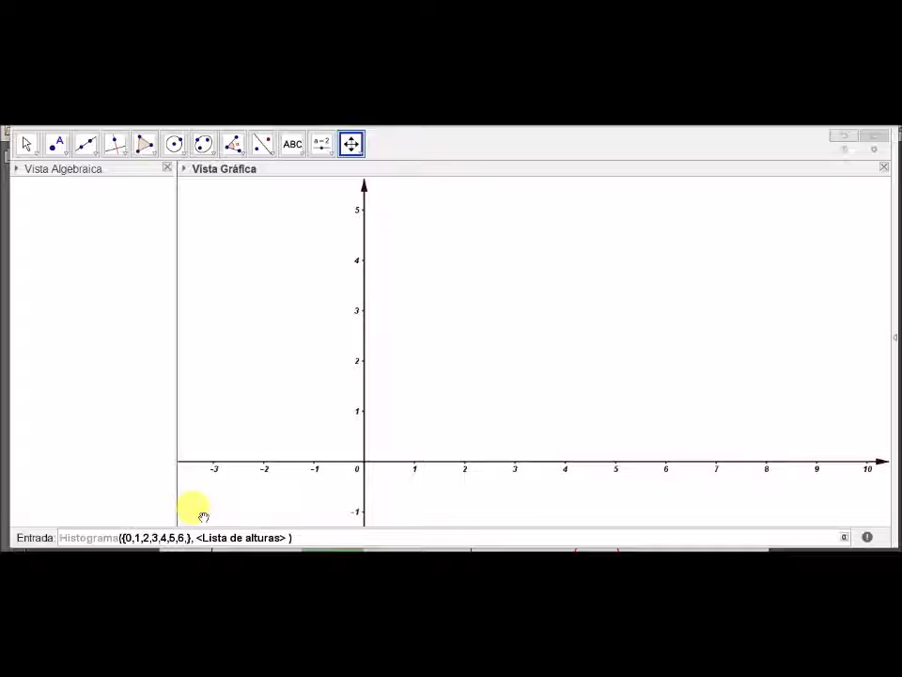
text(7)
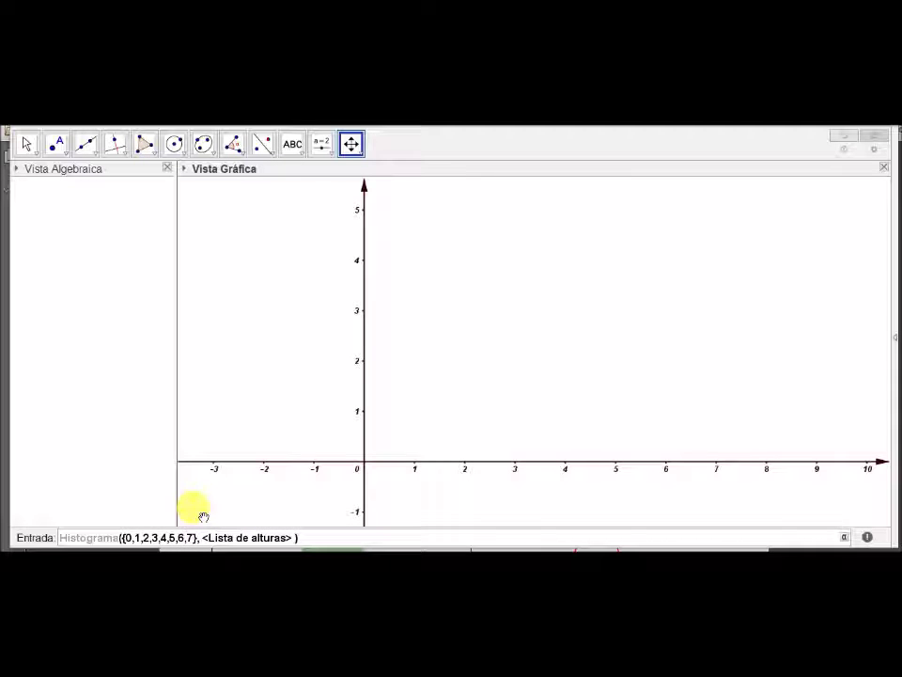
Review the consecutive pairs of class limits in the Histograma command, from 0,1 up to 6,7.
drag(125, 538, 140, 538)
click(140, 538)
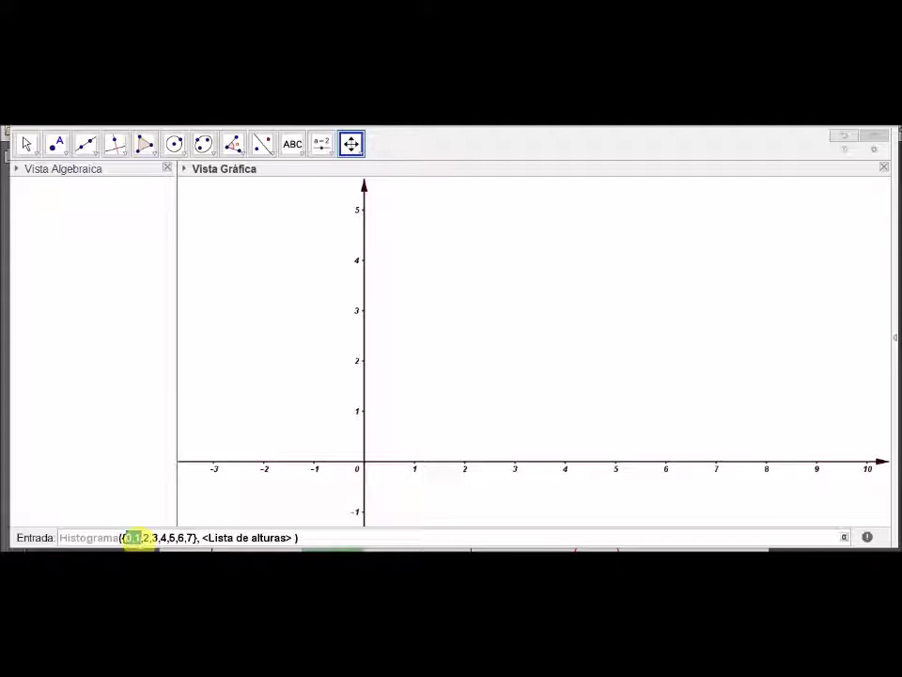
drag(135, 537, 151, 538)
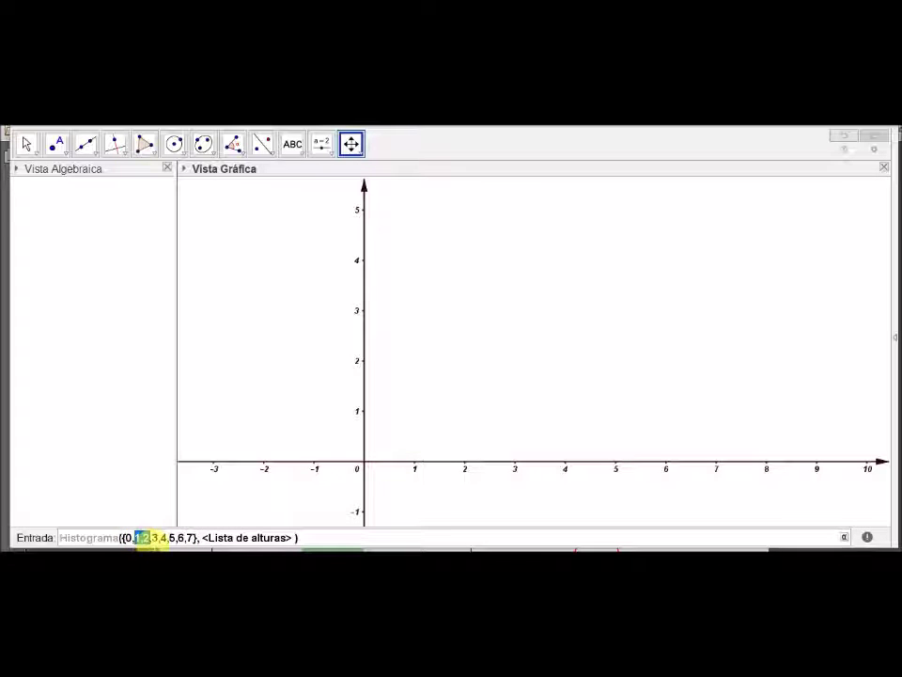
click(146, 538)
drag(141, 539, 158, 539)
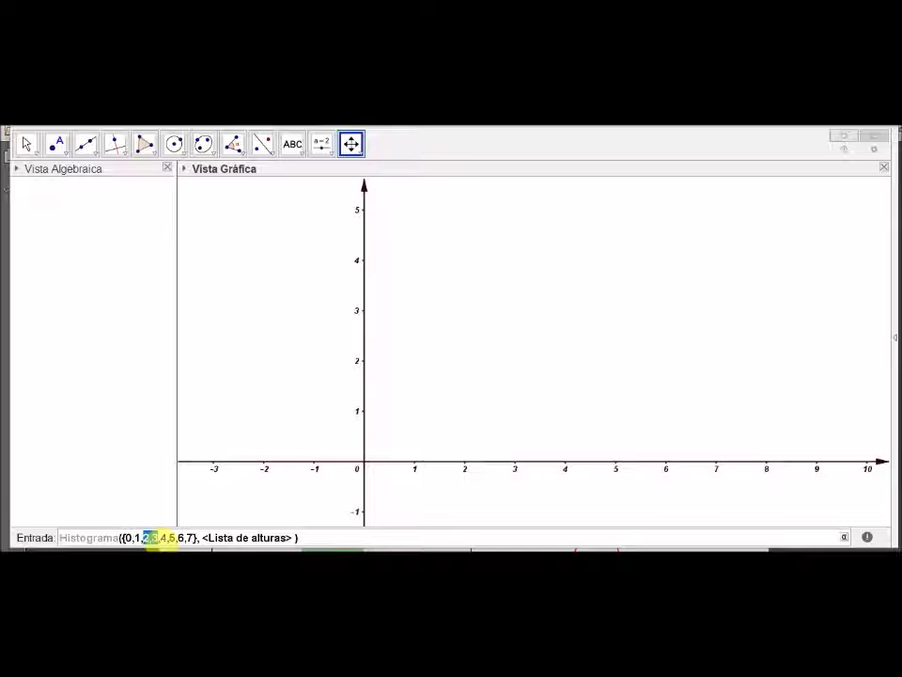
click(158, 538)
drag(152, 538, 177, 540)
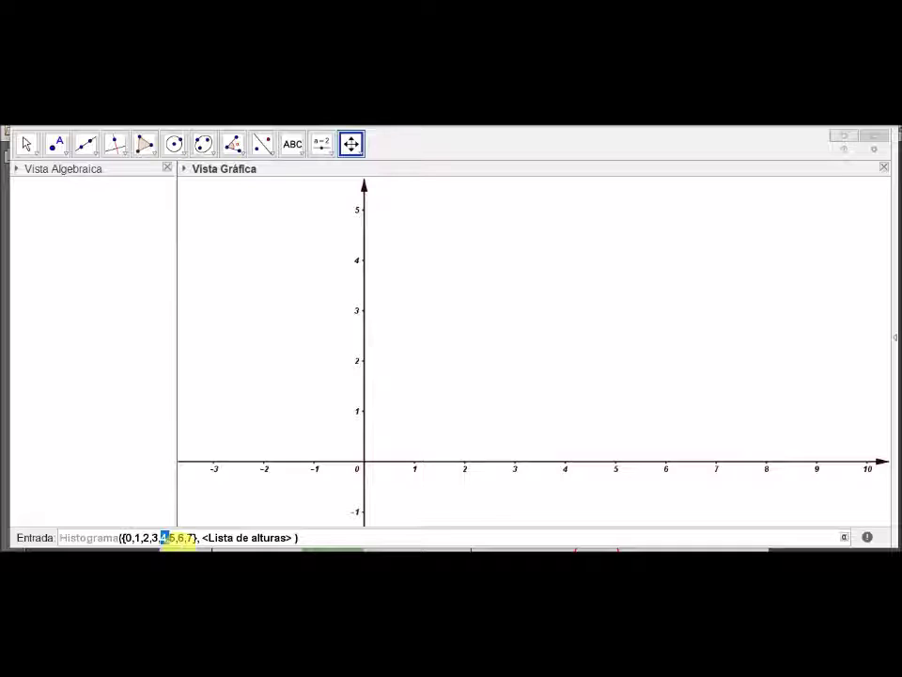
click(179, 539)
drag(169, 538, 177, 539)
click(179, 538)
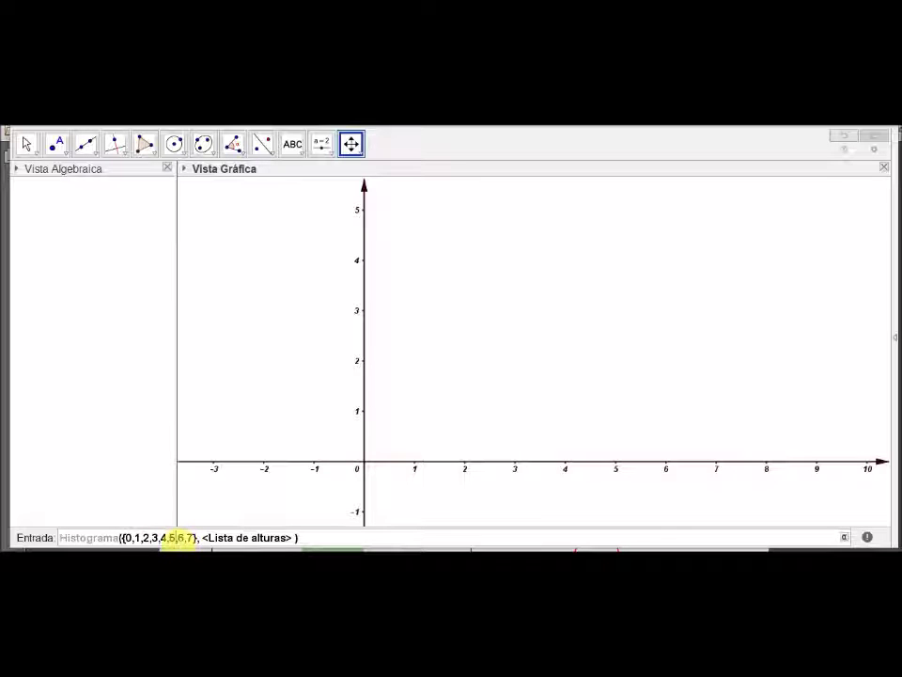
mouse_move(177, 538)
mouse_down()
mouse_move(282, 537)
mouse_move(194, 538)
mouse_up()
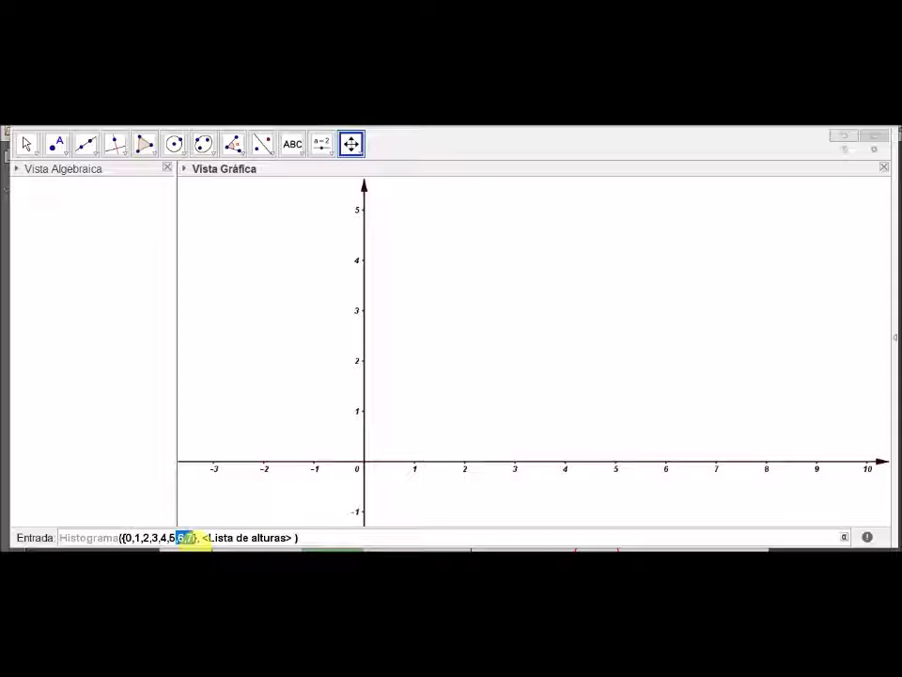
click(167, 539)
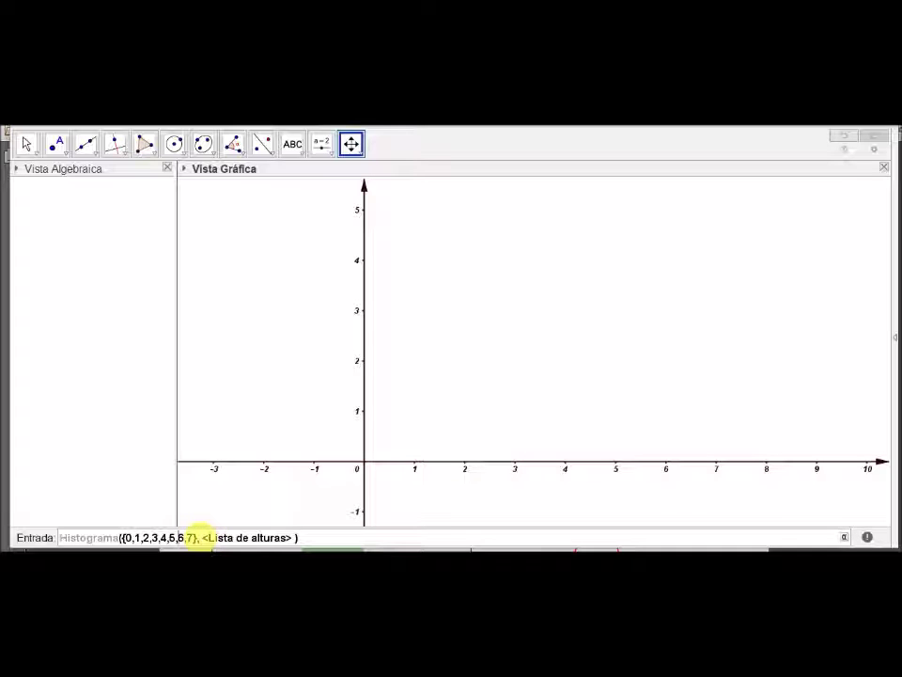
Replace the heights placeholder of the Histograma command with the list 0,12,26,21, consulting the LyX table for the absolute frequencies, and create it.
click(204, 538)
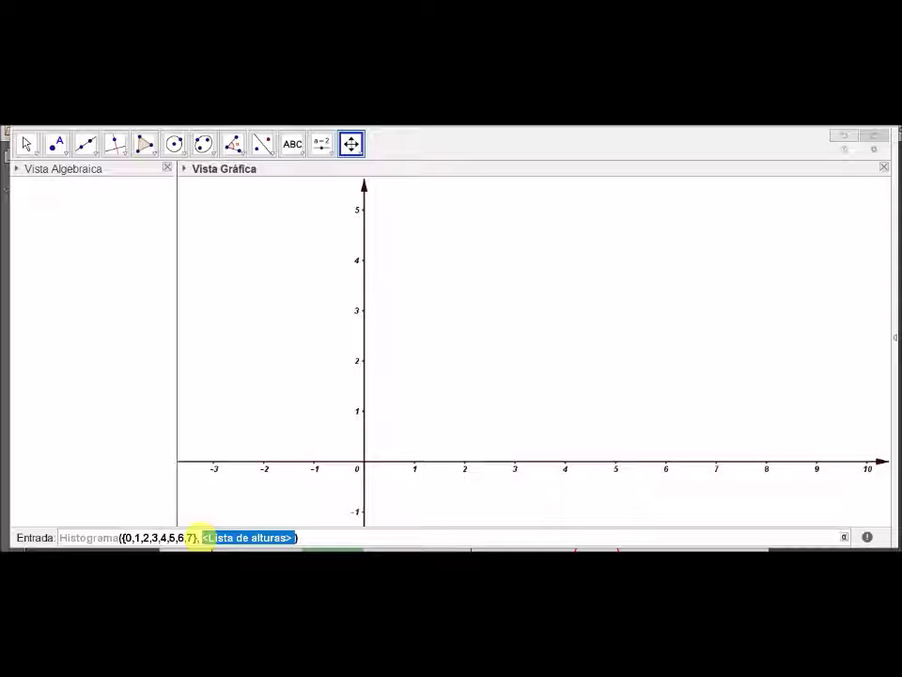
text({)
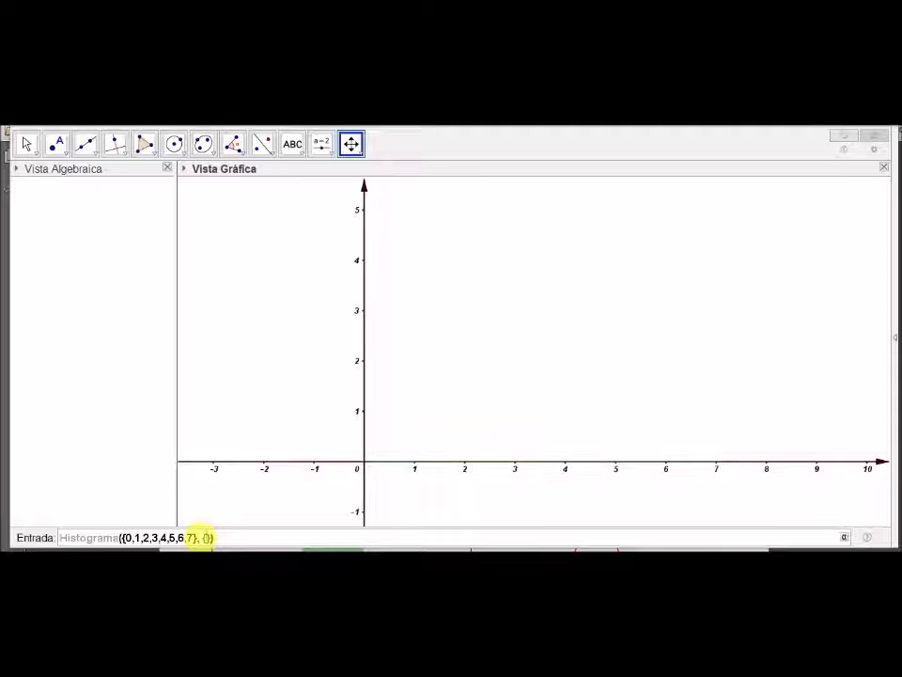
click(207, 536)
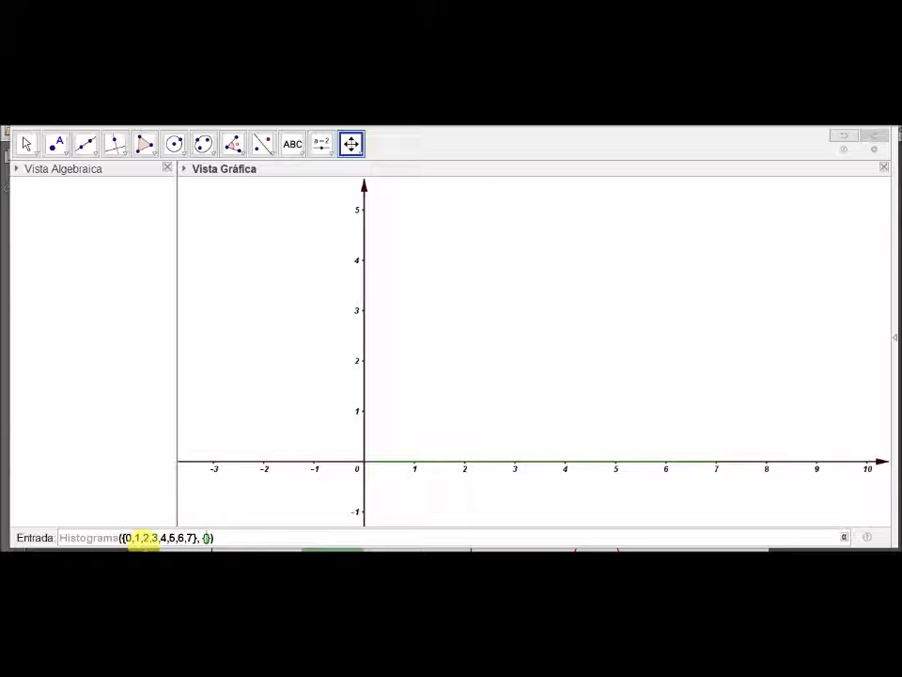
text(0)
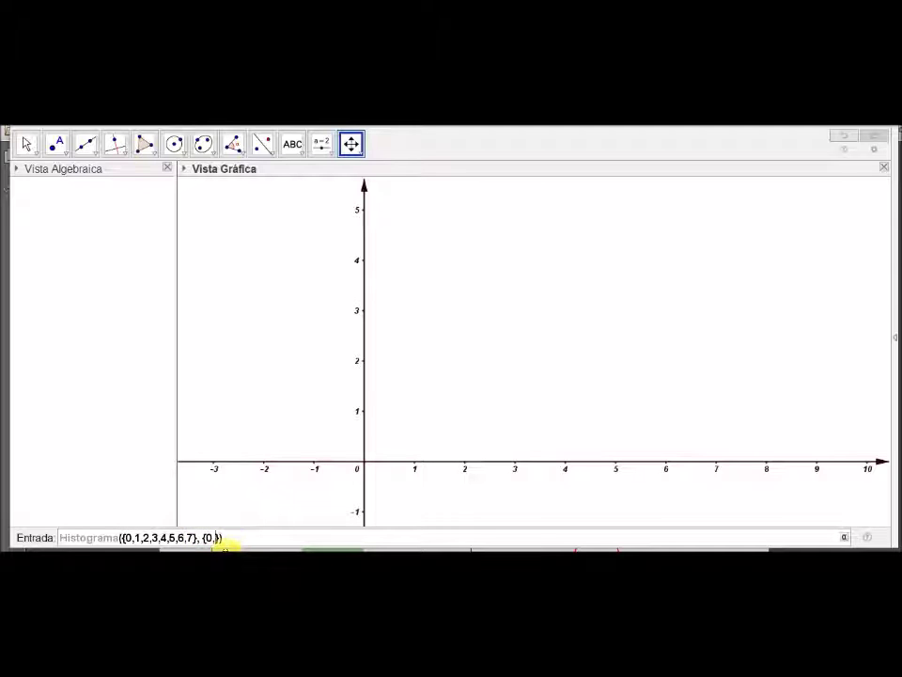
click(282, 546)
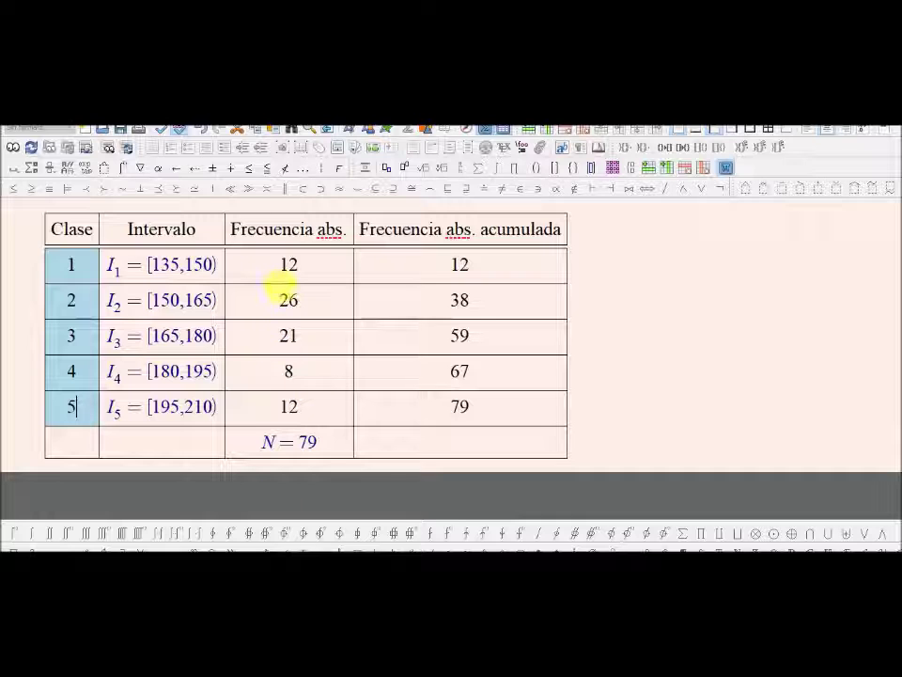
click(221, 548)
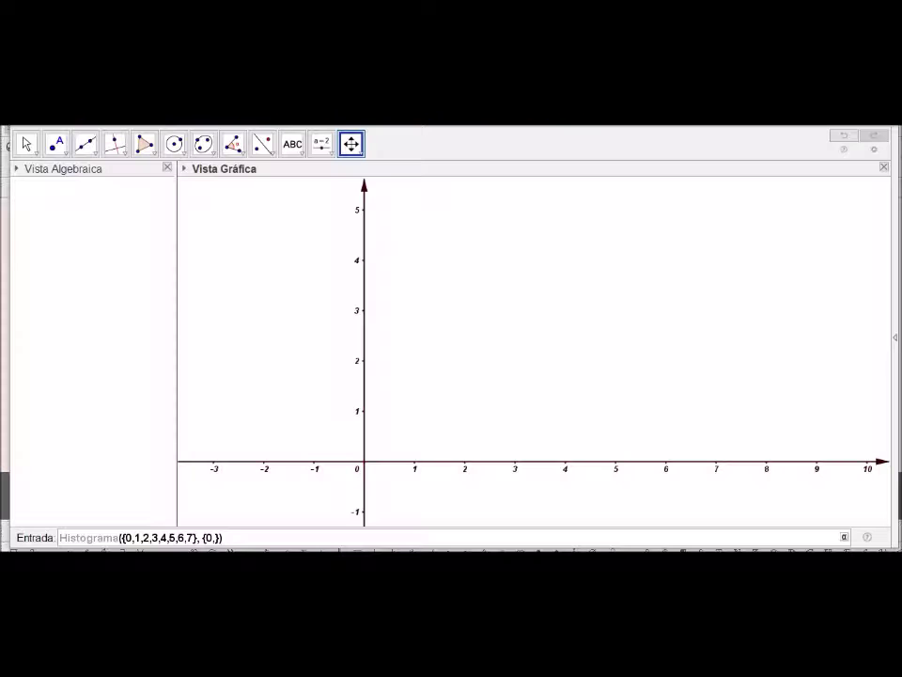
text(12,)
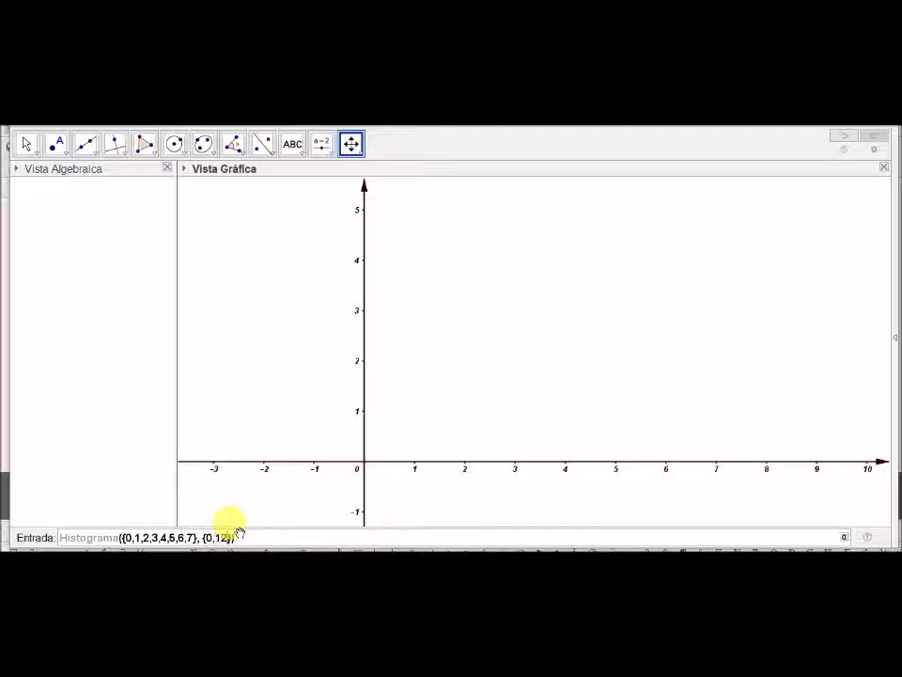
text(20,)
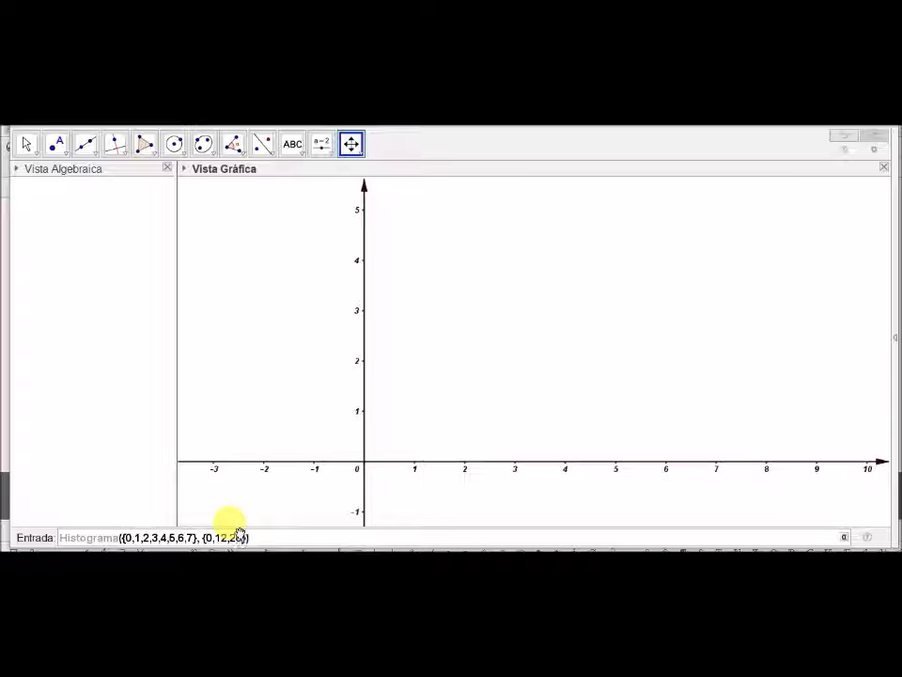
text(21)
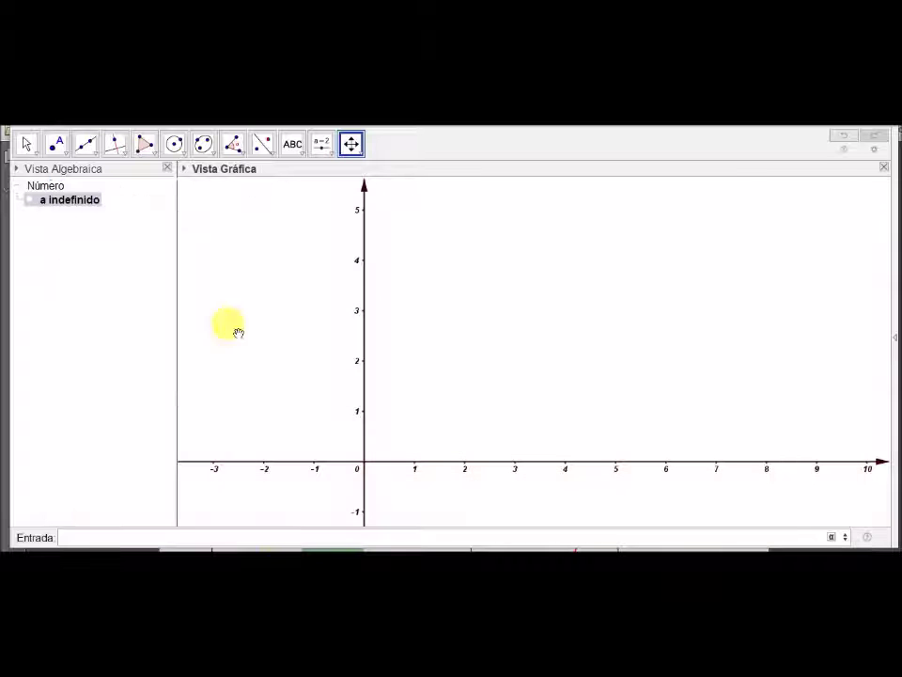
Redefine the undefined histogram number by extending its heights list with 8,12,0 after 21.
double_click(77, 199)
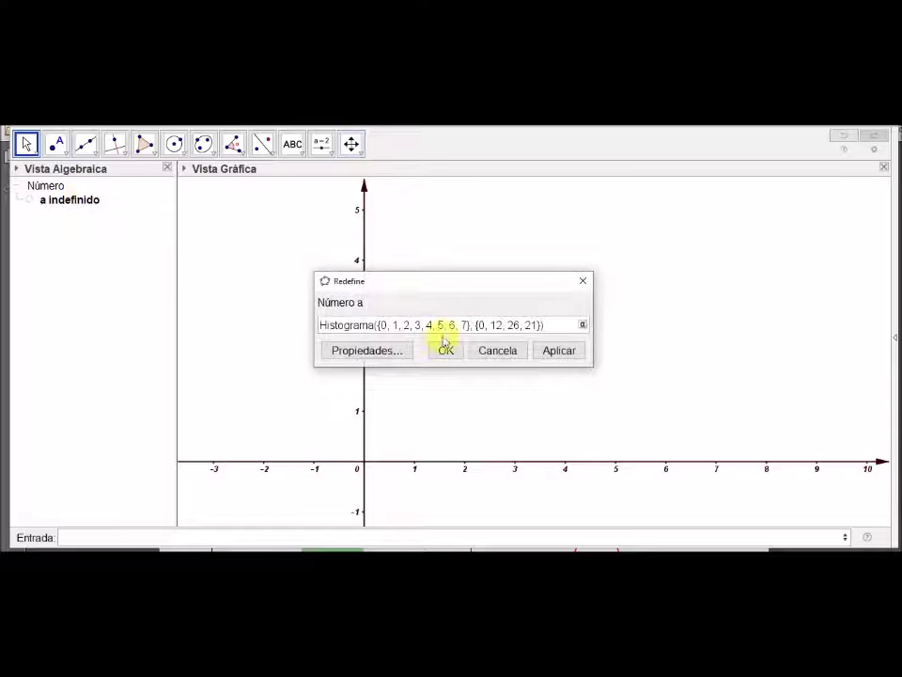
click(582, 280)
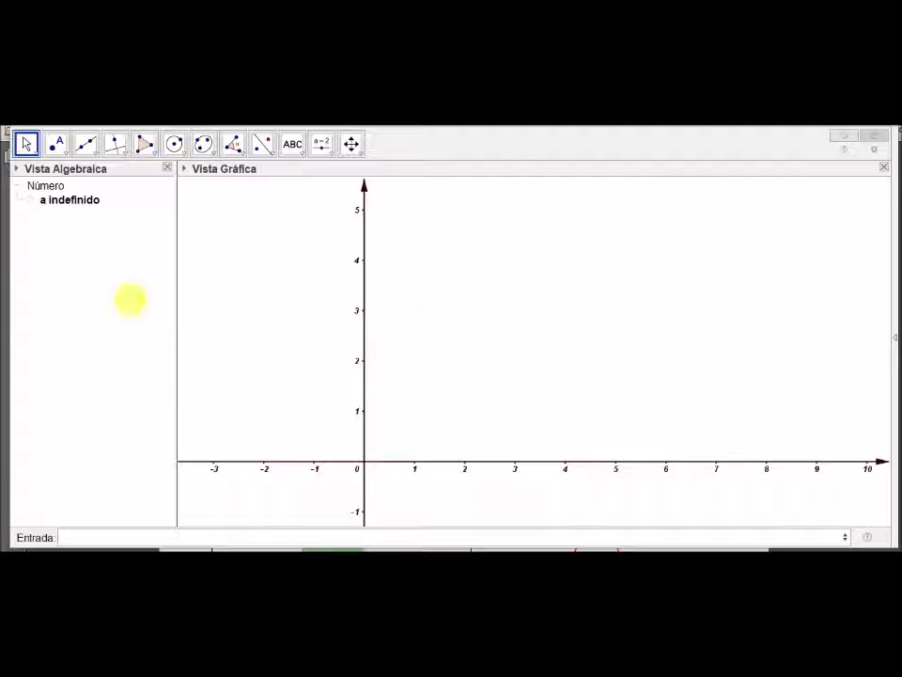
double_click(69, 203)
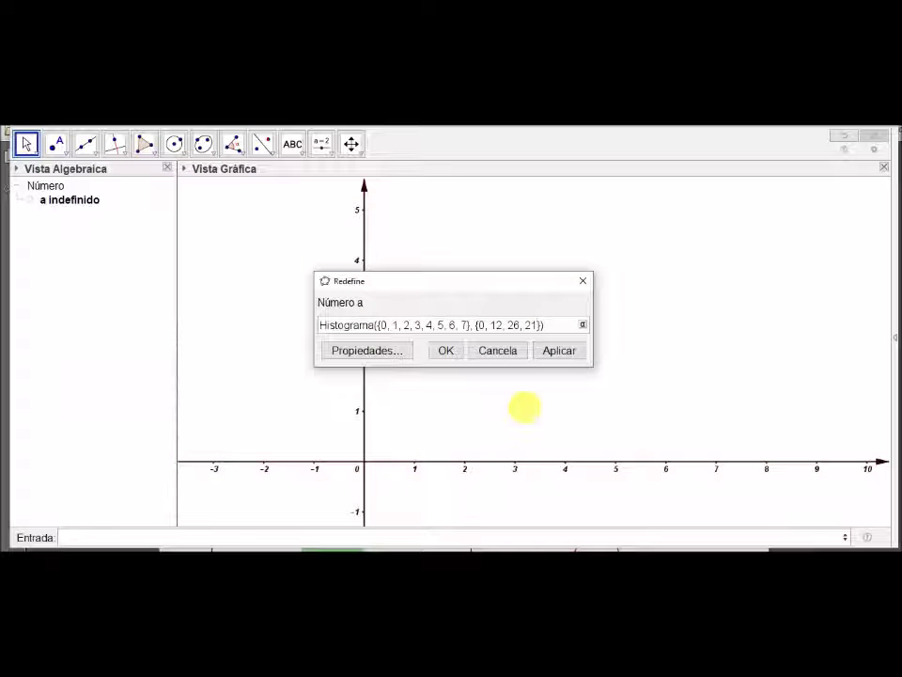
text(,8,12)
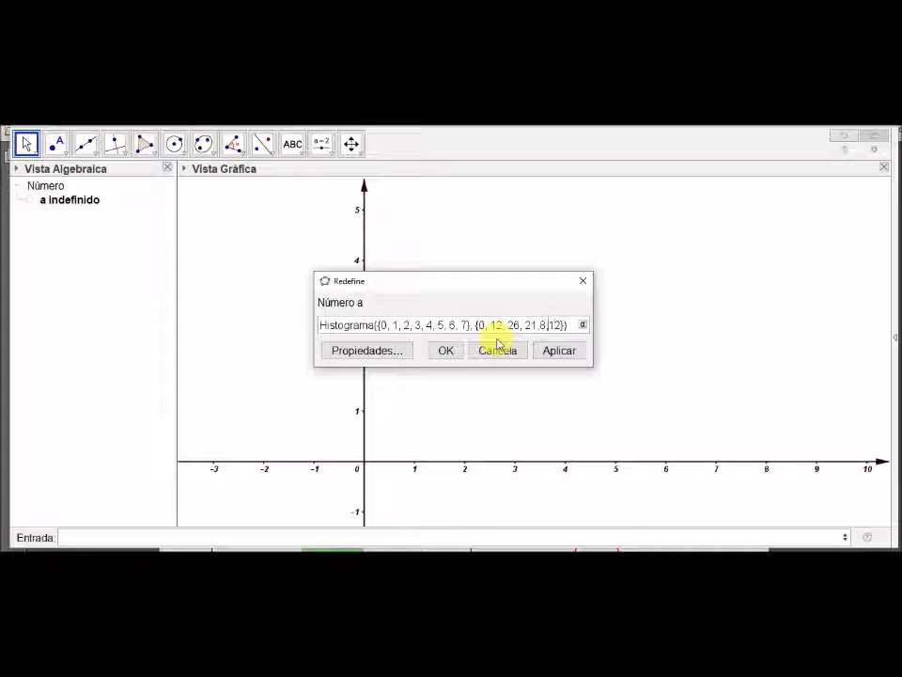
text(,0)
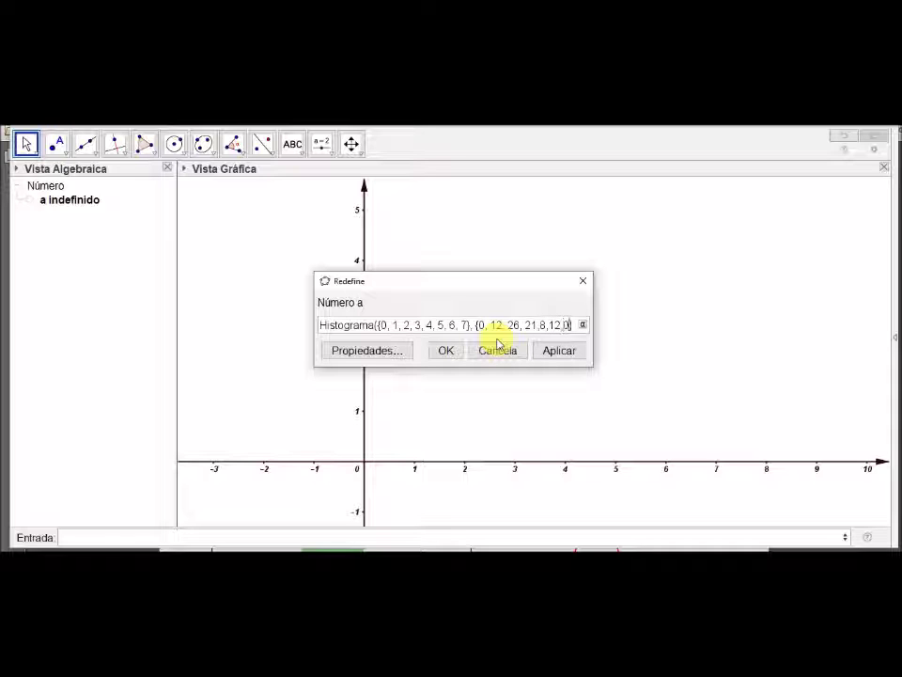
click(445, 351)
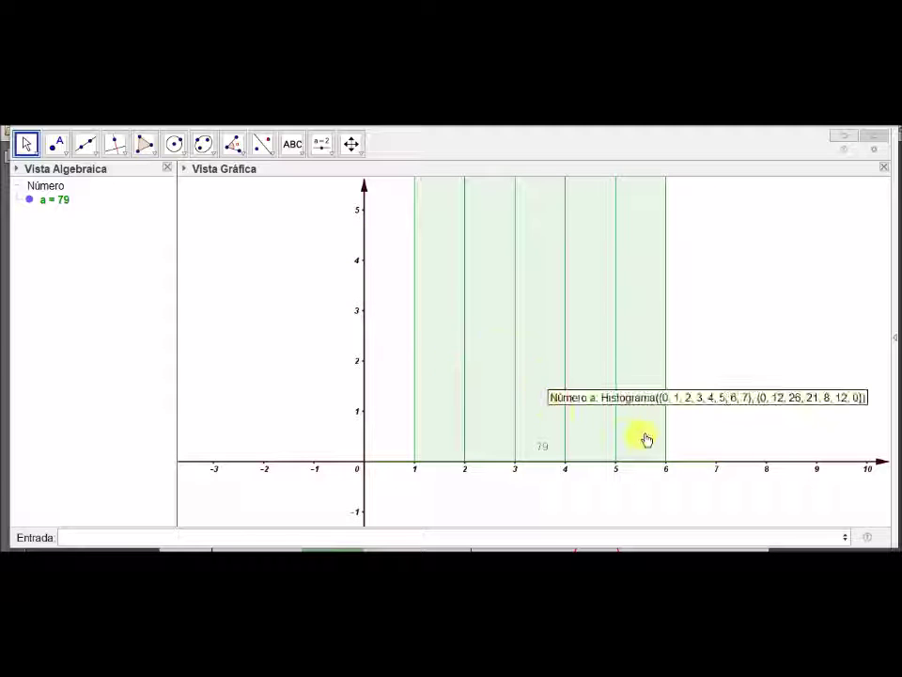
Compress the y-axis scale until the whole histogram fits with values up to 30 shown, and hide the histogram's label.
click(351, 145)
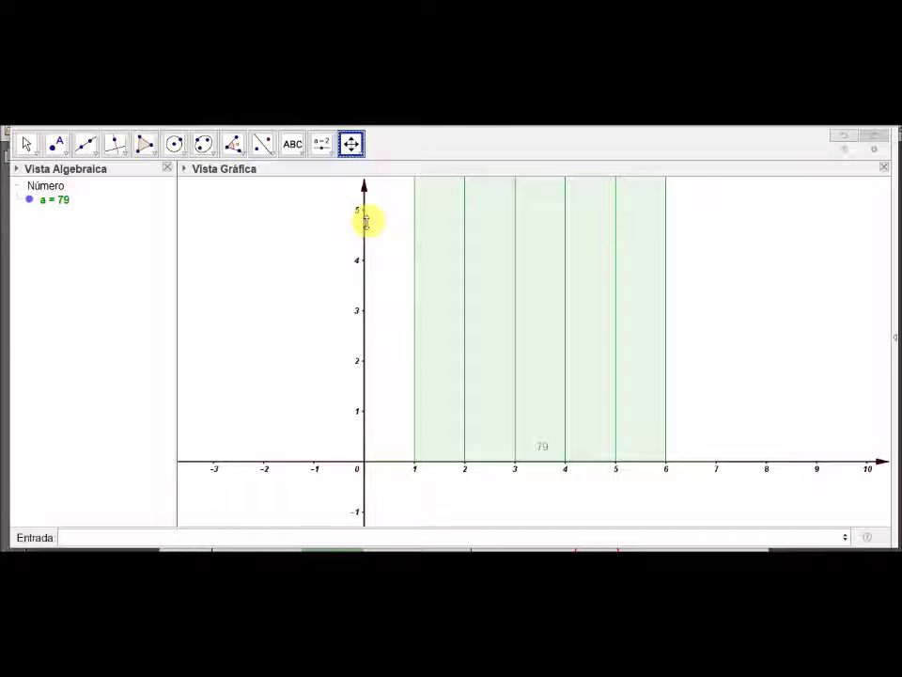
drag(365, 222, 365, 407)
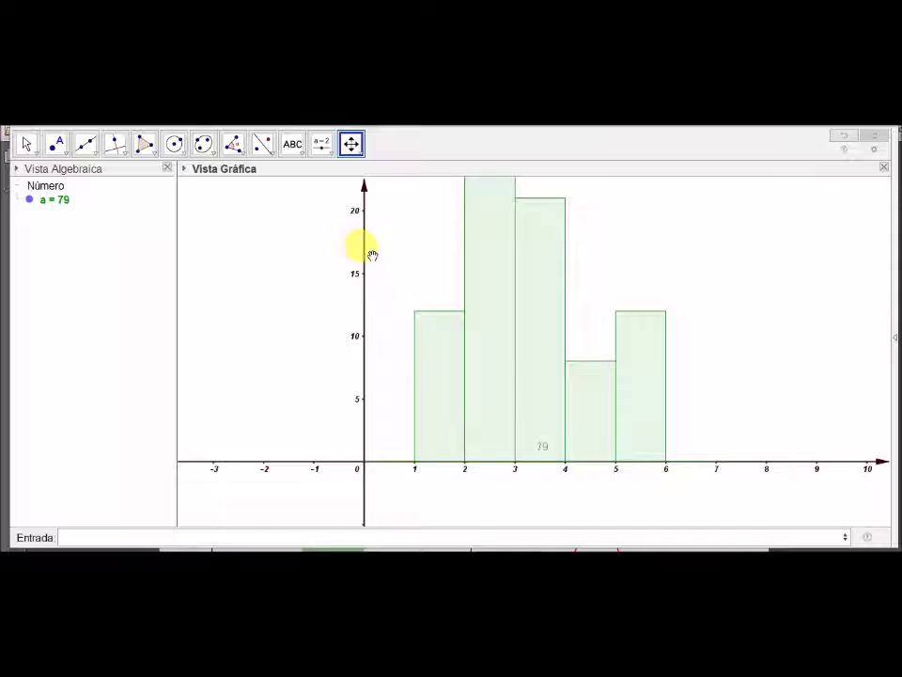
drag(366, 252, 364, 322)
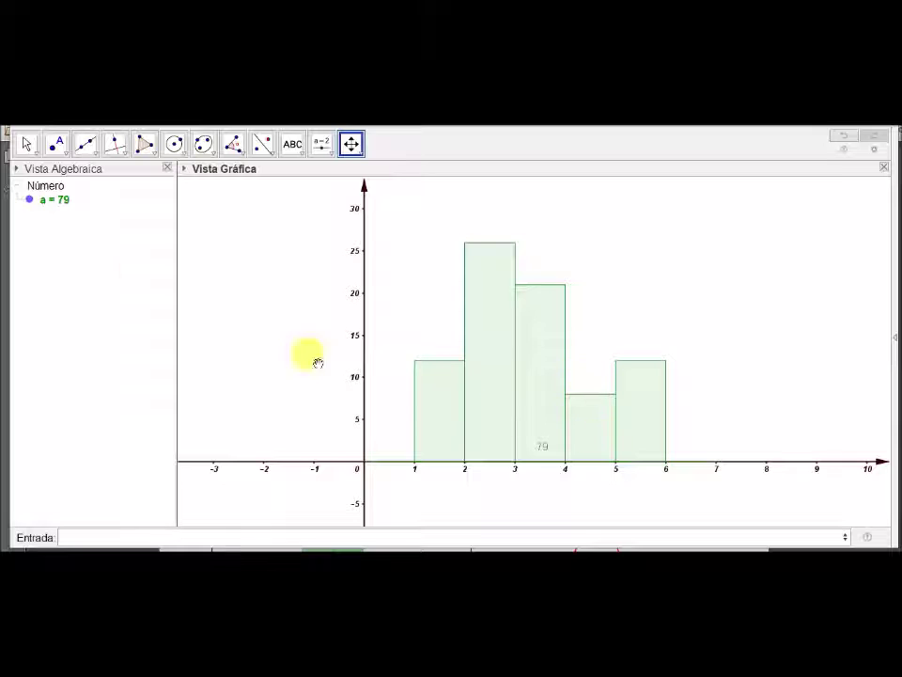
right_click(62, 205)
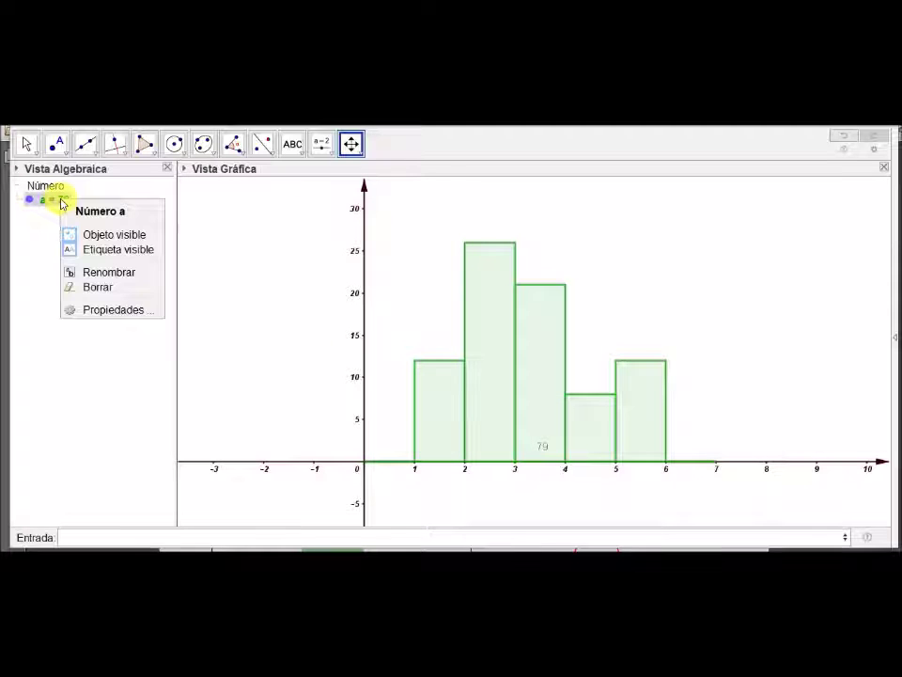
click(92, 250)
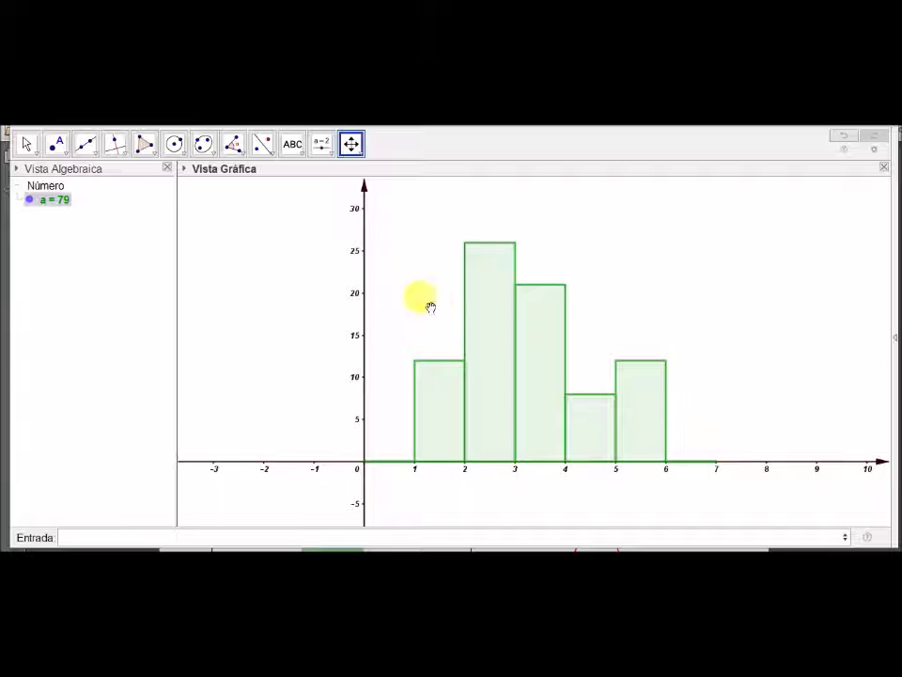
Set the histogram's colour to Naranja (255, 127, 0) and its opacity to about 30.
click(26, 141)
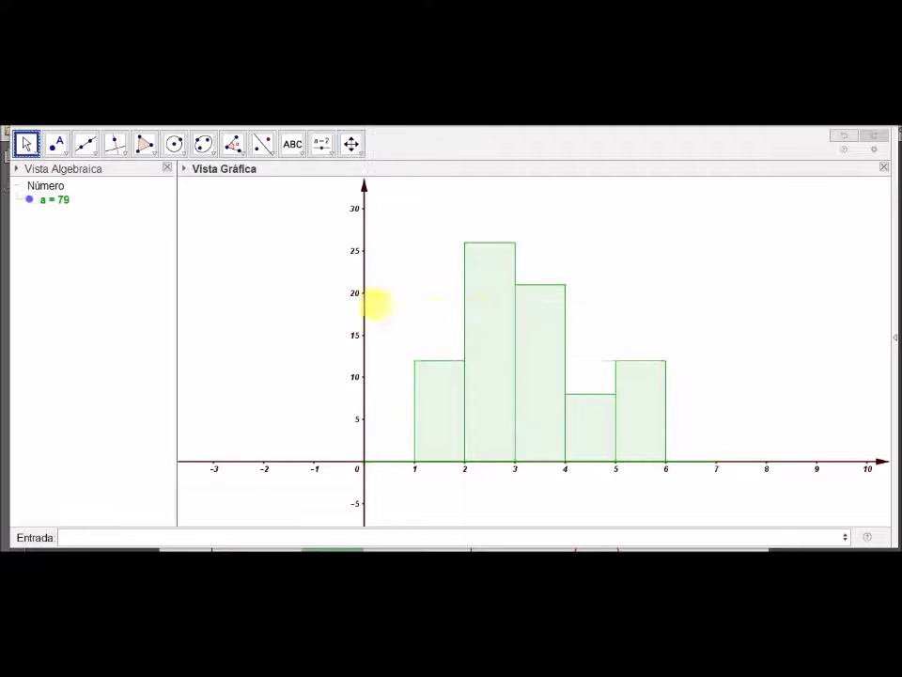
right_click(43, 201)
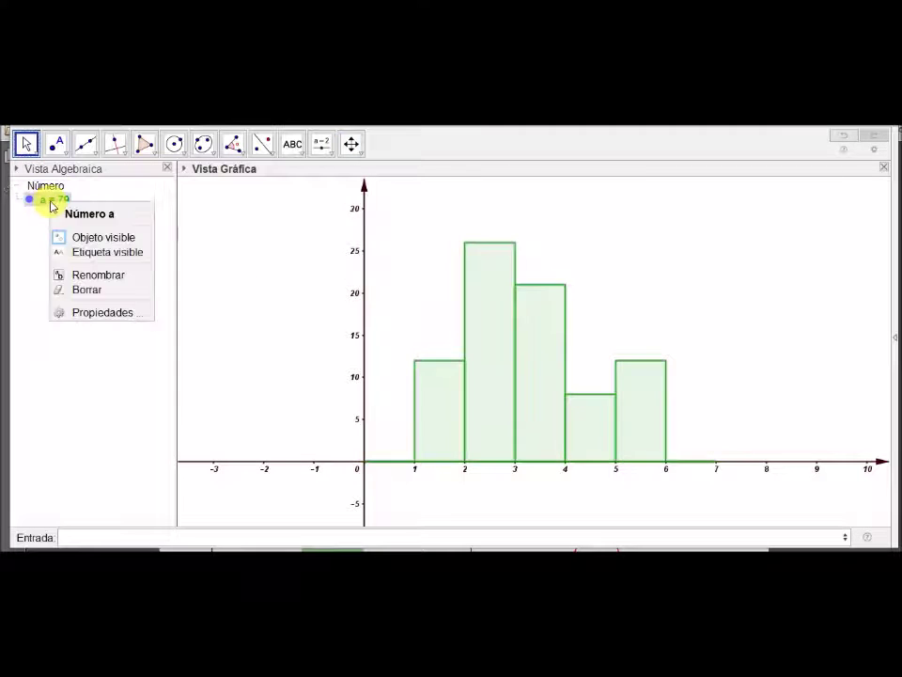
click(117, 314)
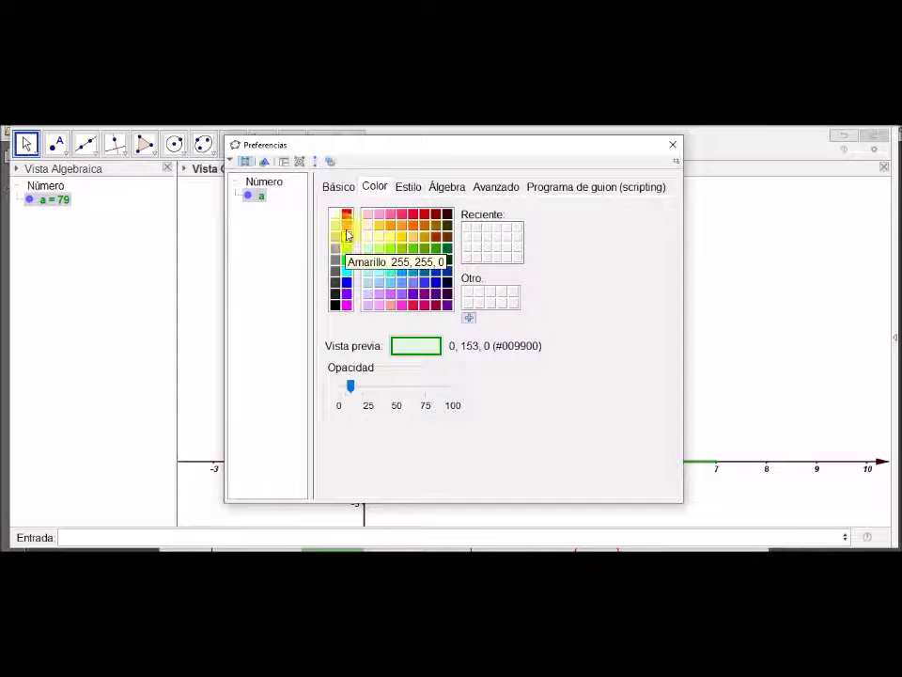
click(347, 226)
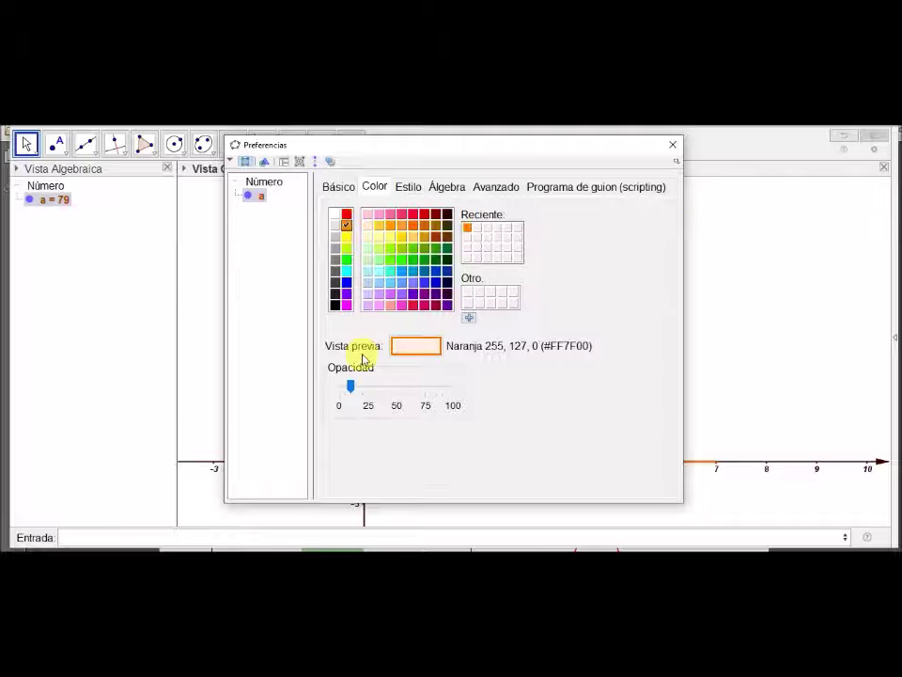
drag(351, 385, 372, 388)
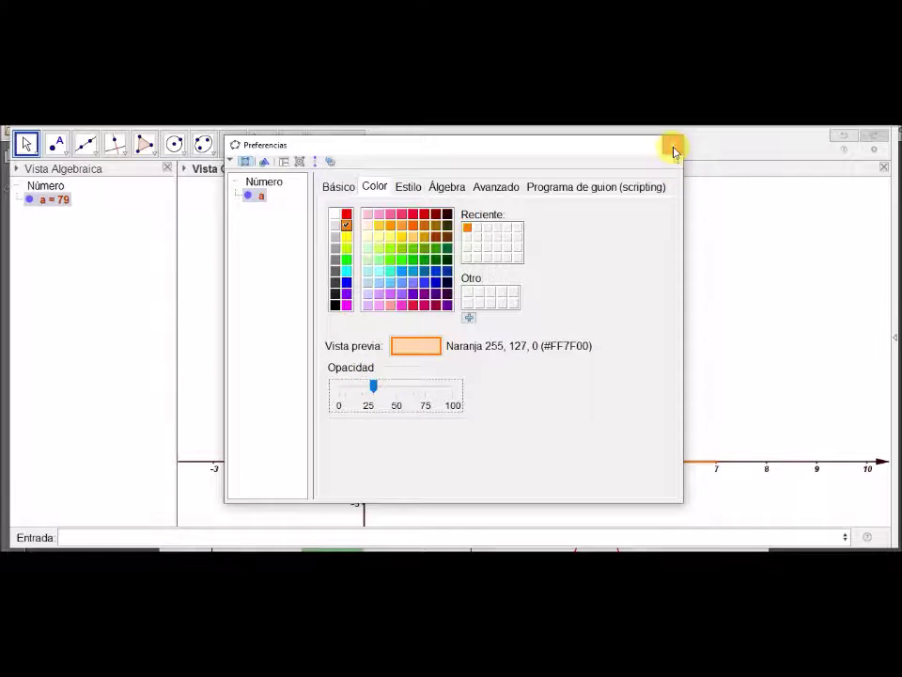
click(673, 145)
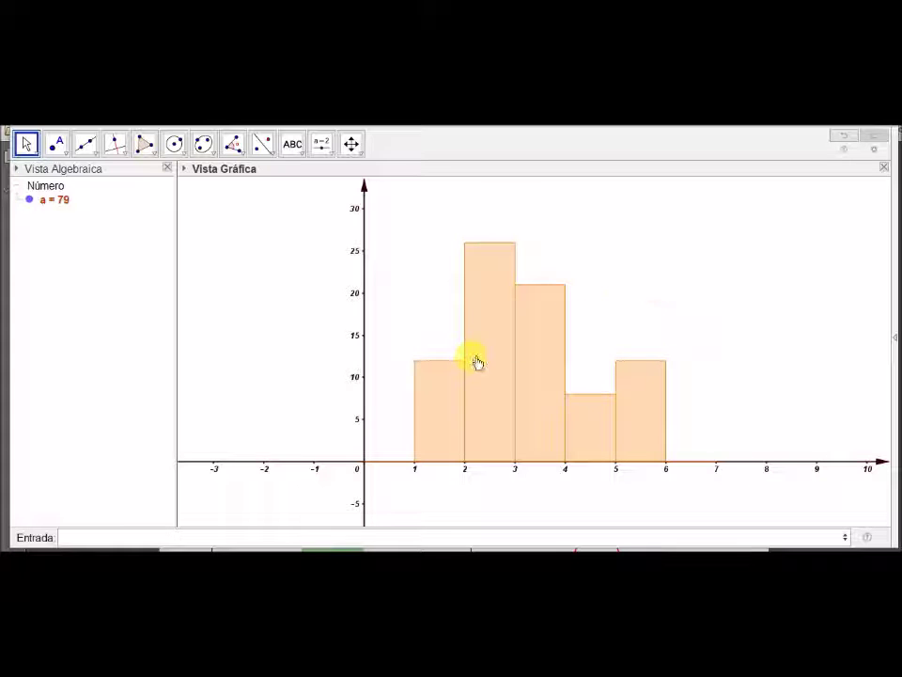
Hide the histogram in the graphics view and show it again.
mouse_move(506, 425)
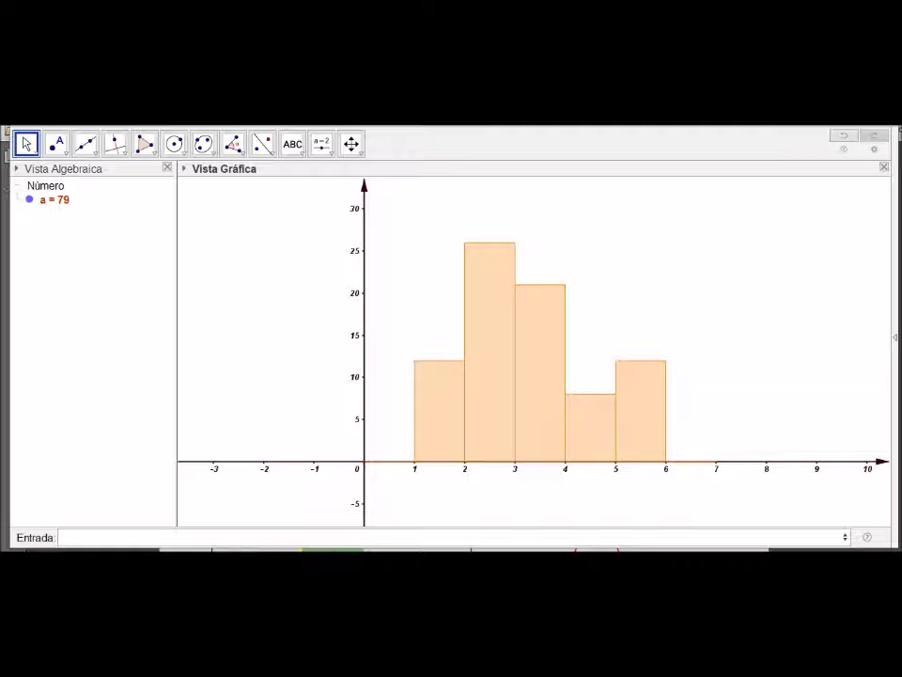
key(alt+Tab)
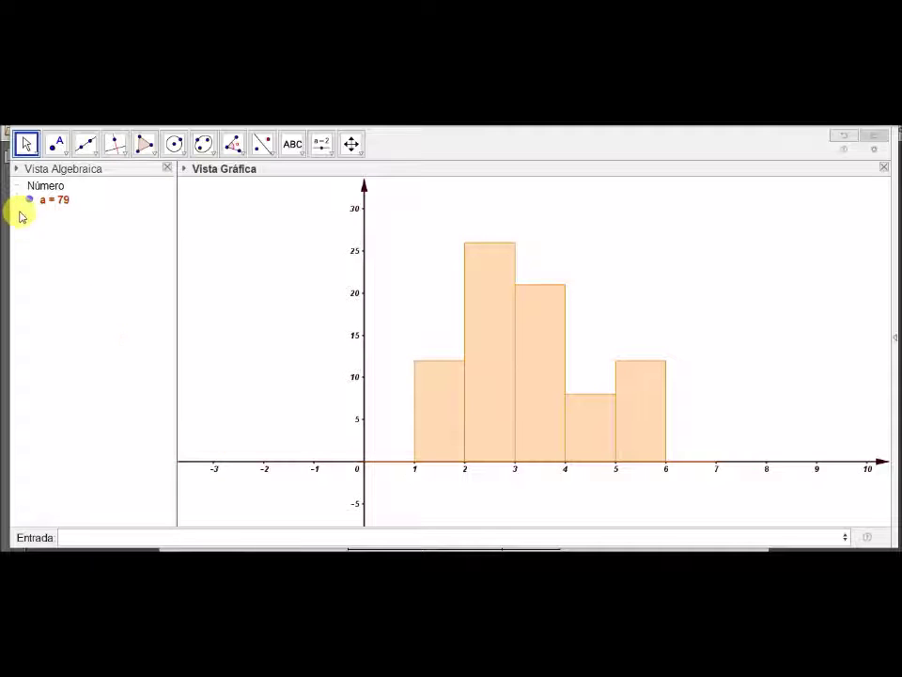
click(29, 200)
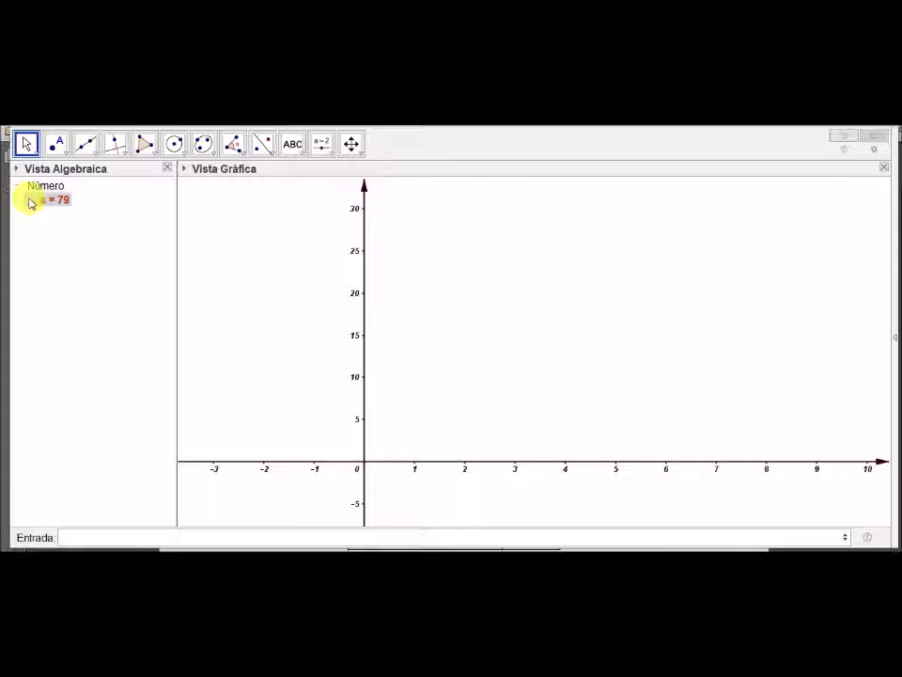
click(29, 200)
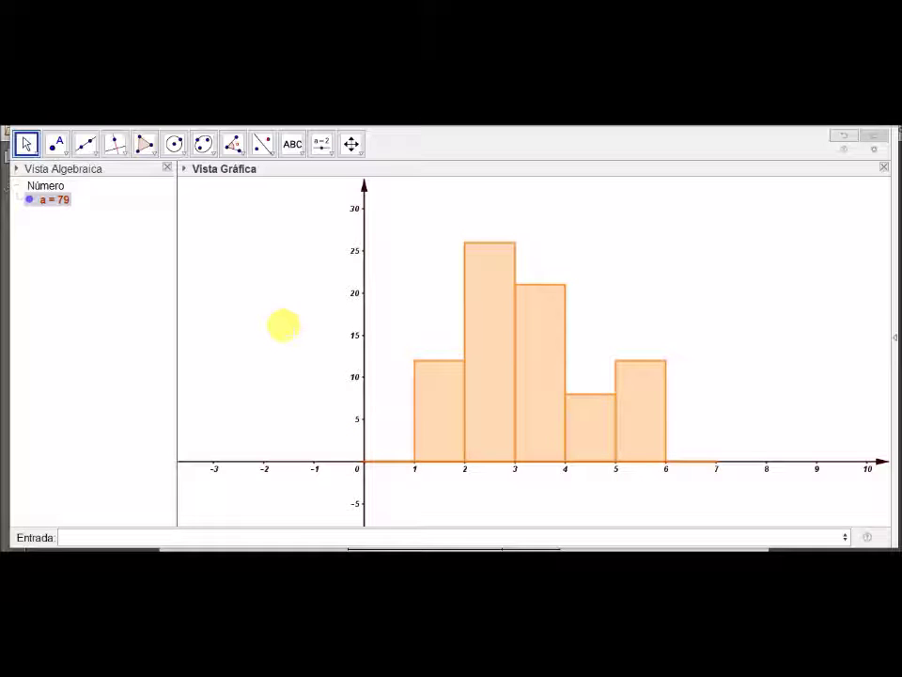
Turn off the numbers on the x-axis gradations of the graphics view.
right_click(284, 326)
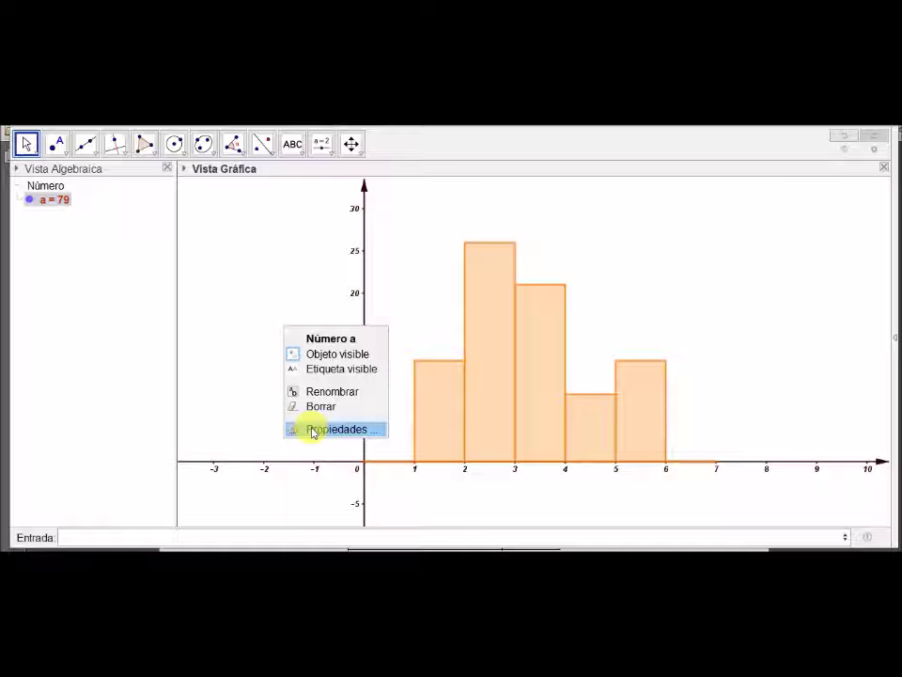
click(229, 233)
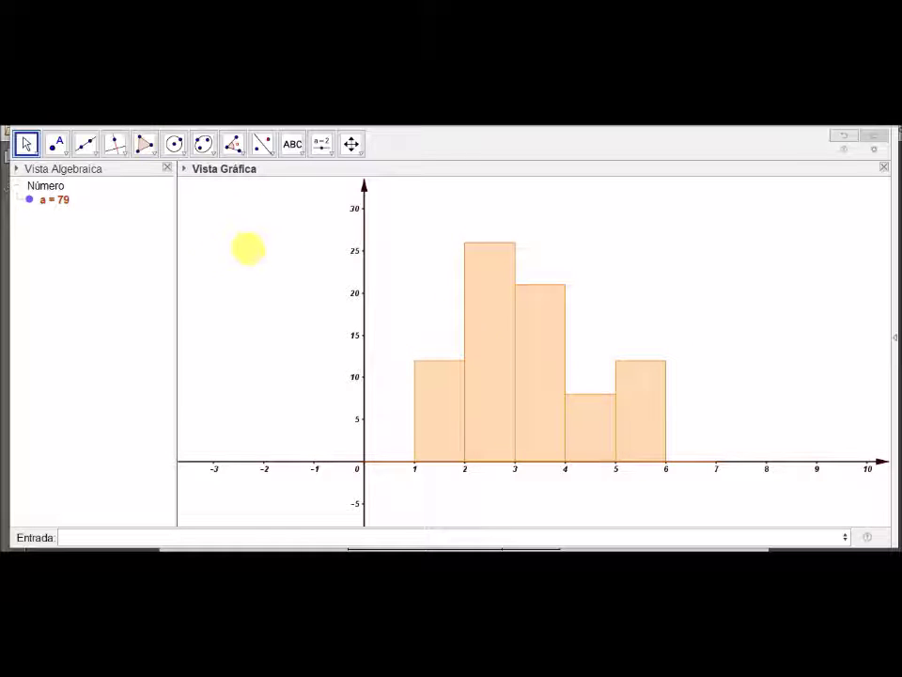
right_click(208, 243)
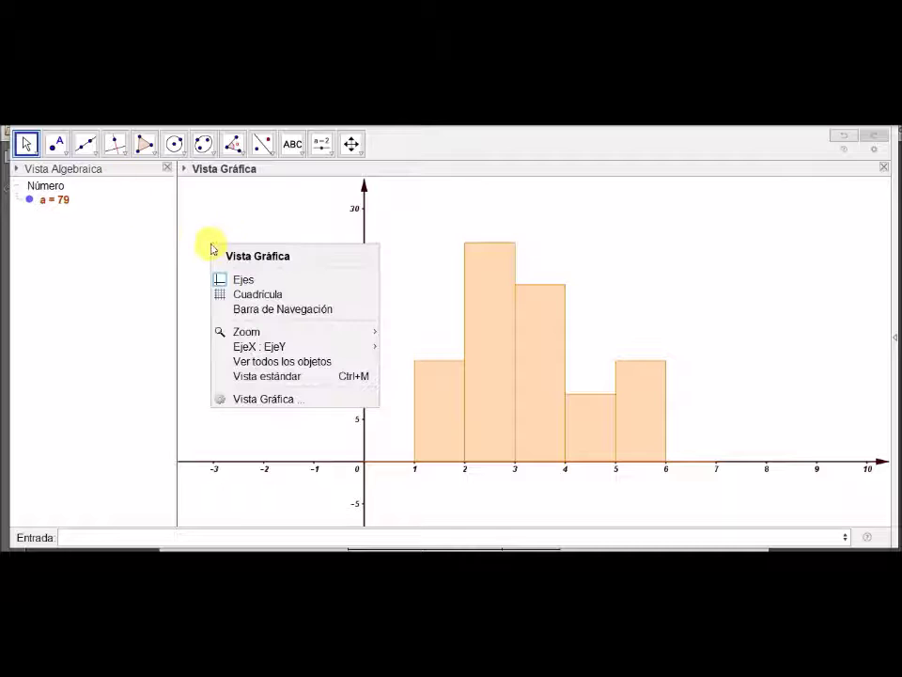
click(292, 398)
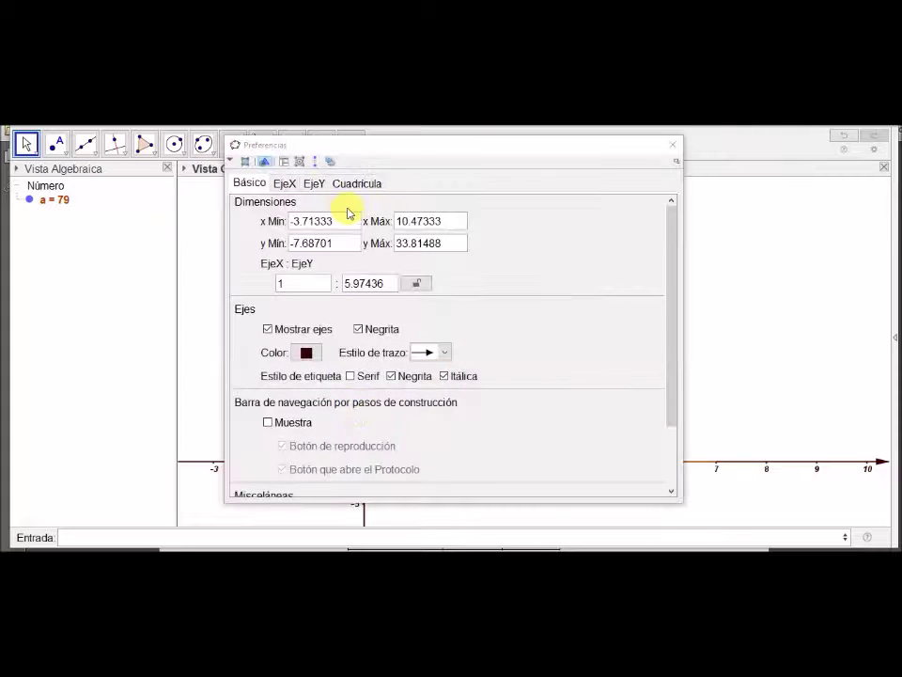
click(283, 183)
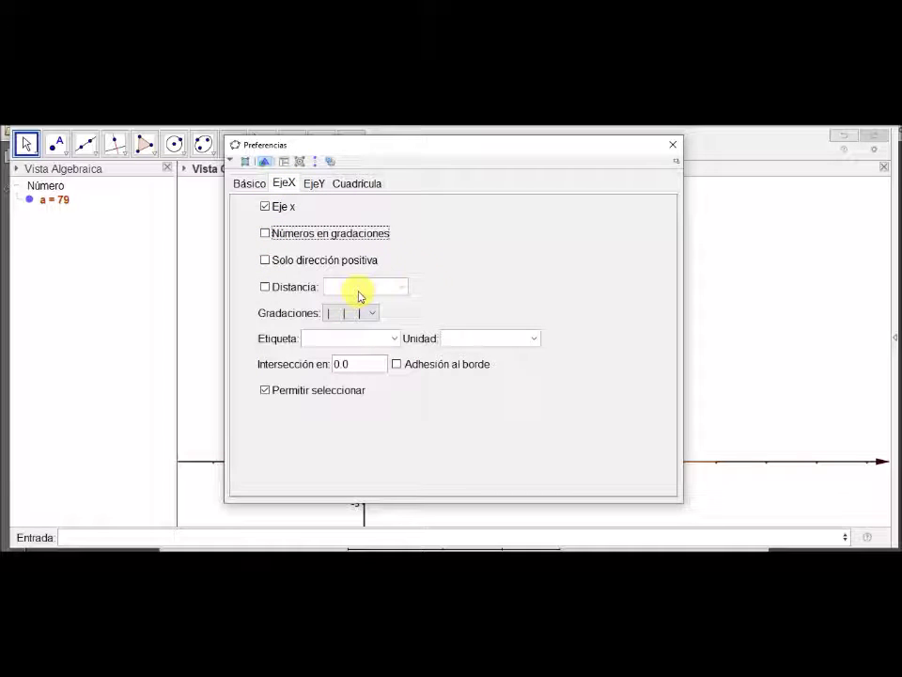
click(672, 144)
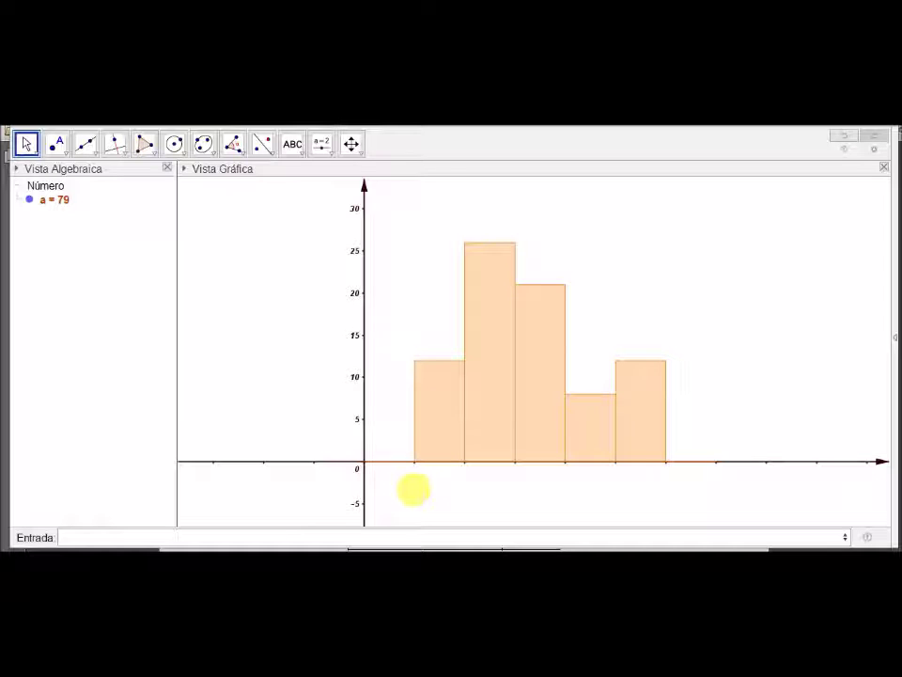
Check the first class limit in the exercise PDF and place the text 135 under the first bar's left edge.
click(291, 145)
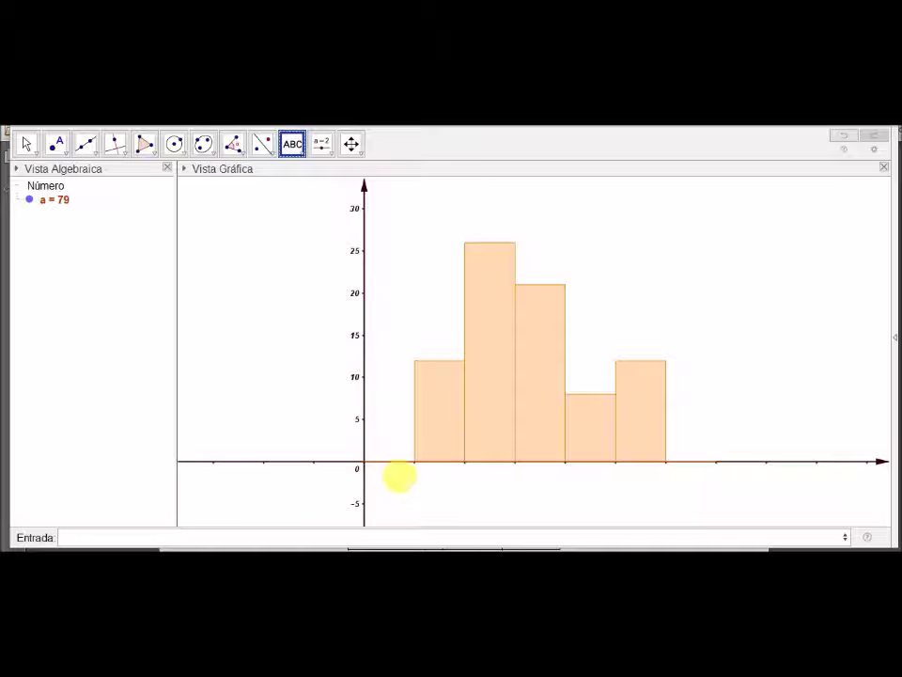
click(402, 479)
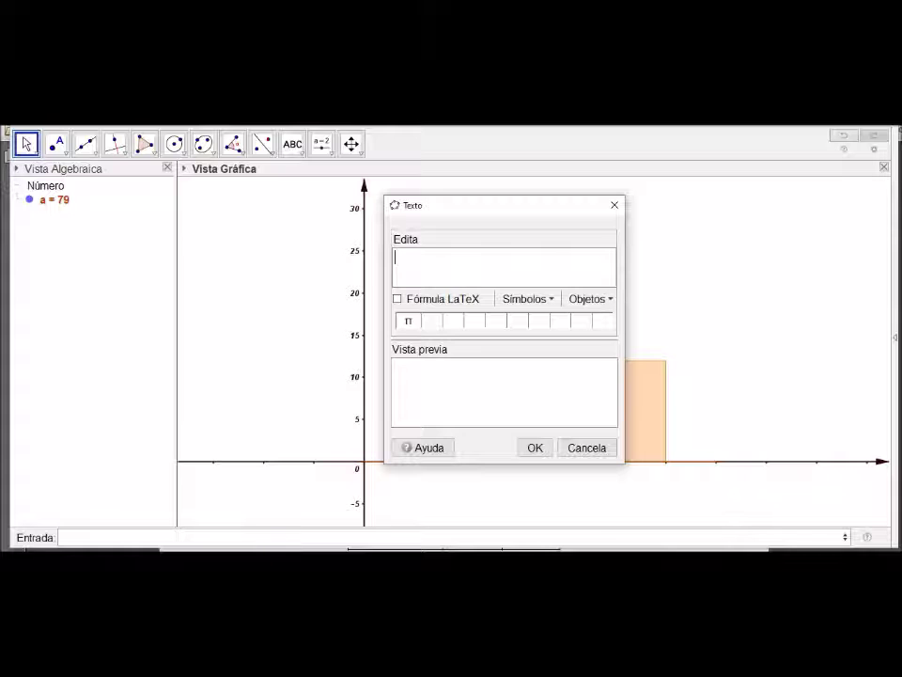
mouse_move(643, 550)
click(571, 526)
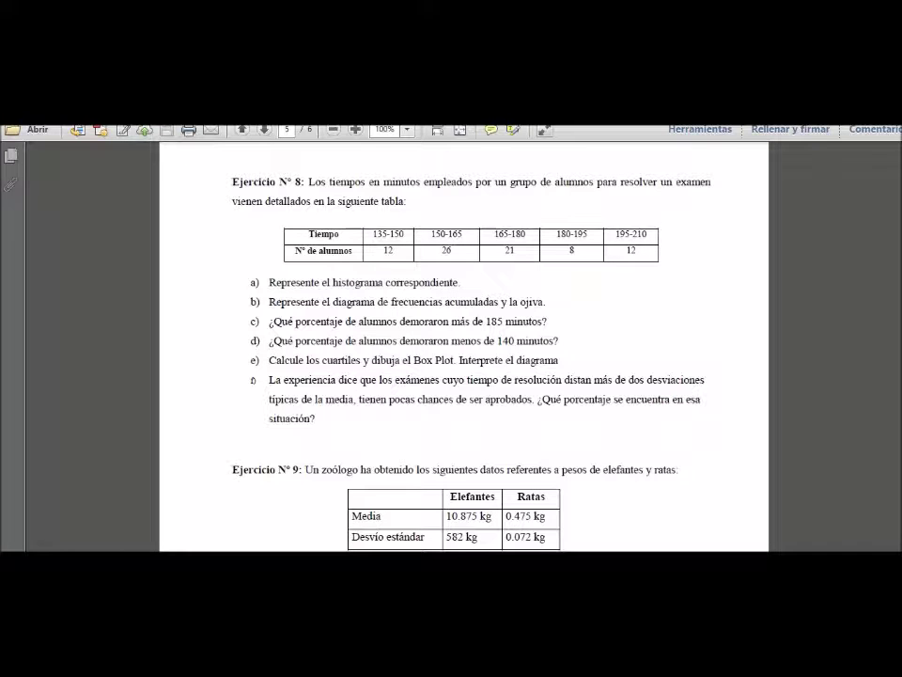
click(643, 550)
text(13)
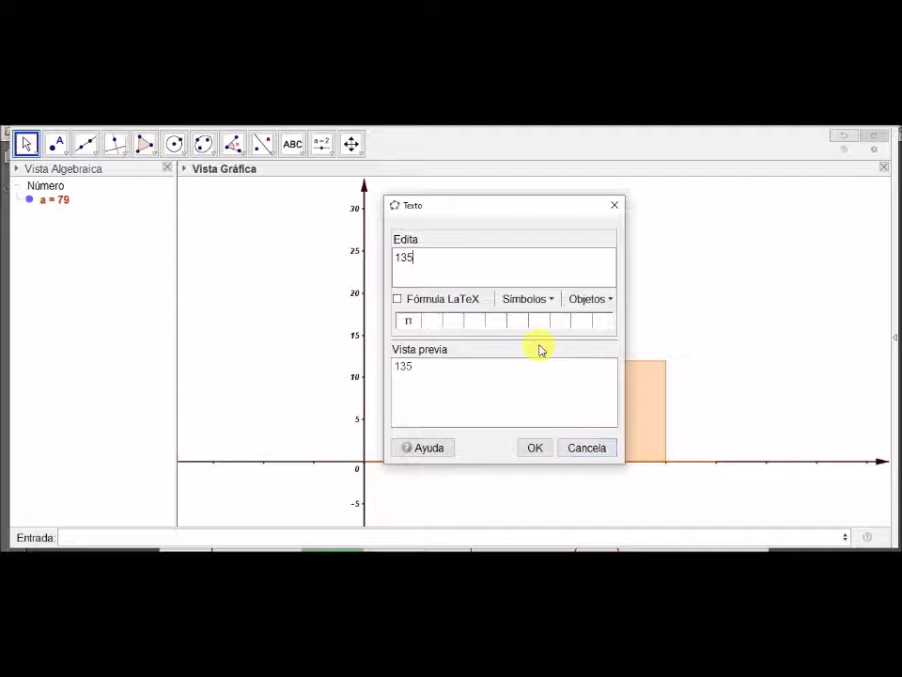
click(532, 449)
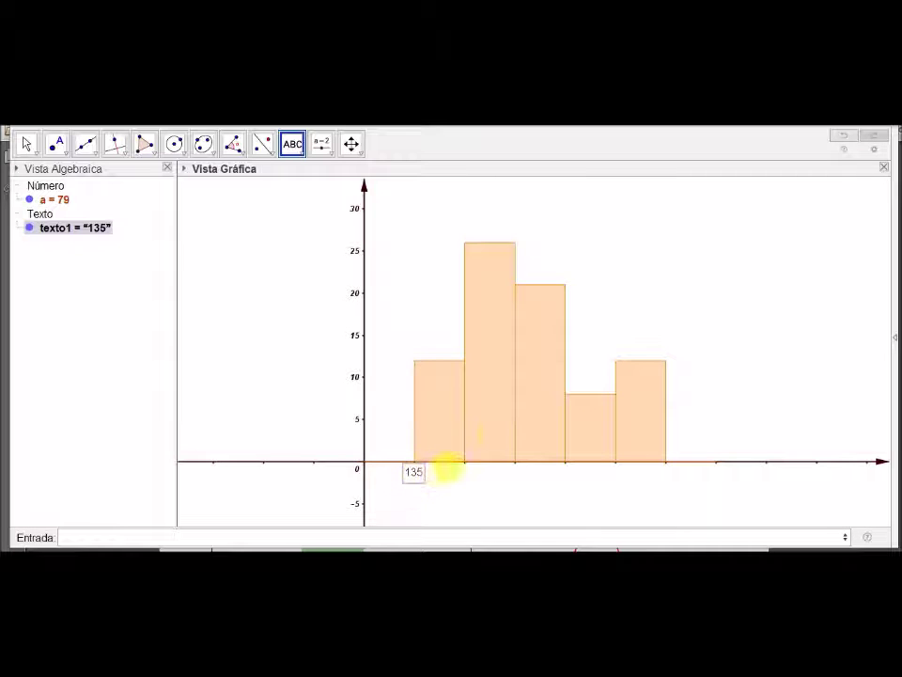
Add the text 150 and position it below the x-axis at the boundary between the first and second bars.
click(640, 316)
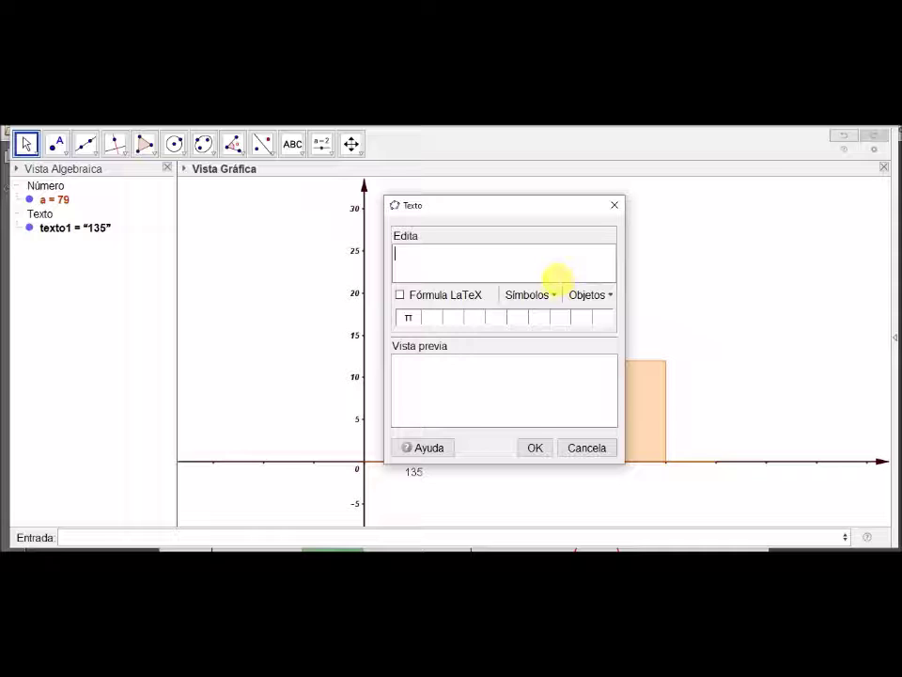
text(150)
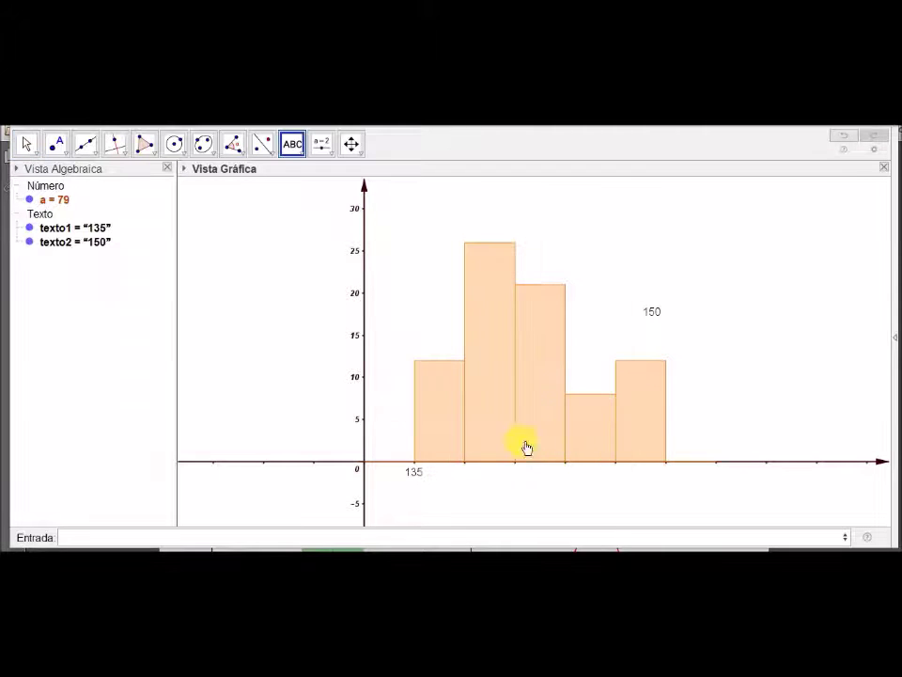
drag(649, 324, 466, 473)
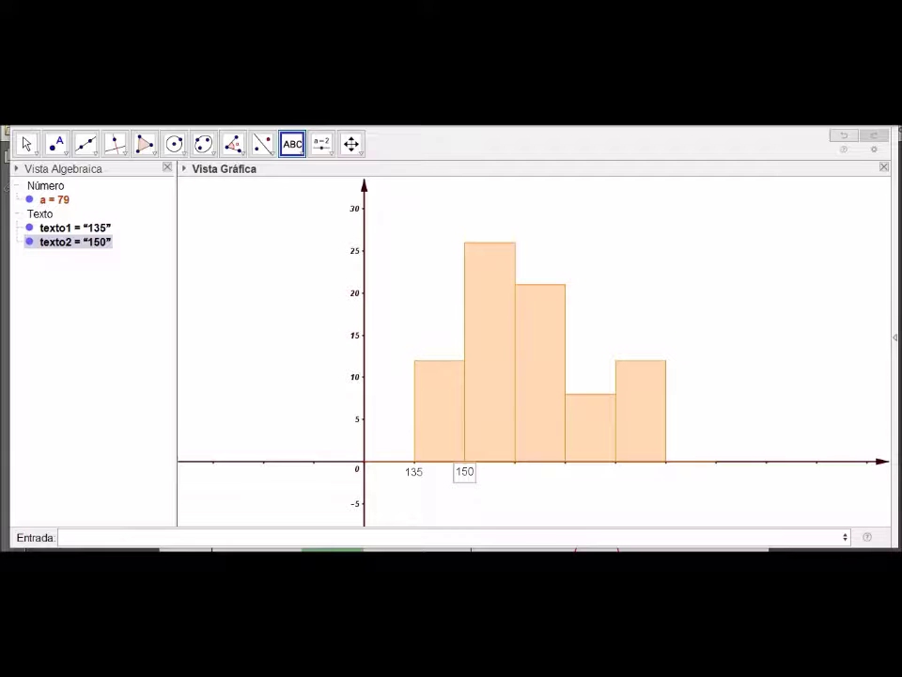
Check the next class limit in the exercise PDF and add the text 165 below the boundary between the second and third bars.
click(575, 566)
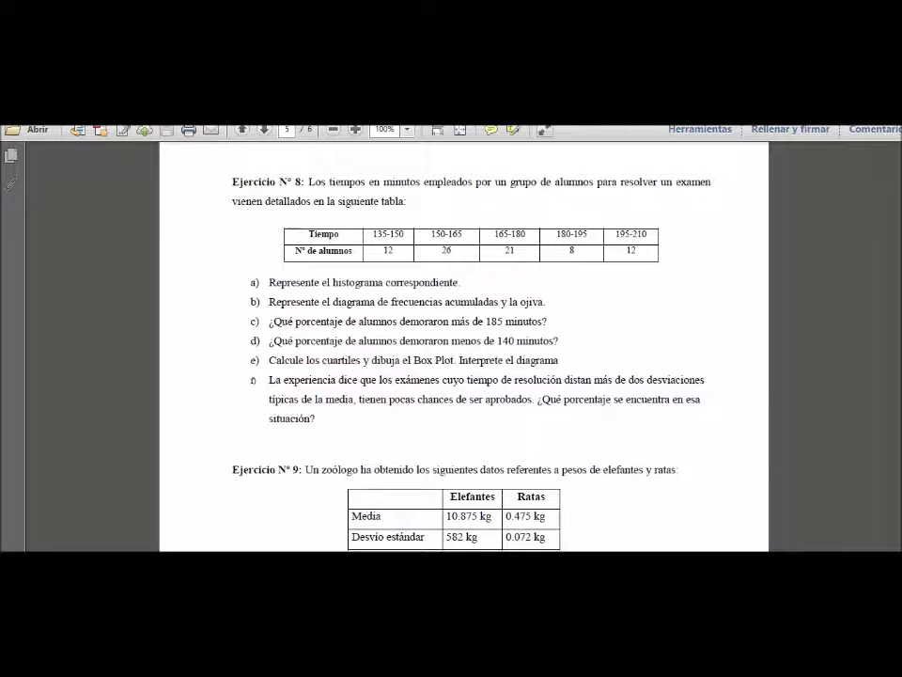
click(575, 566)
click(618, 311)
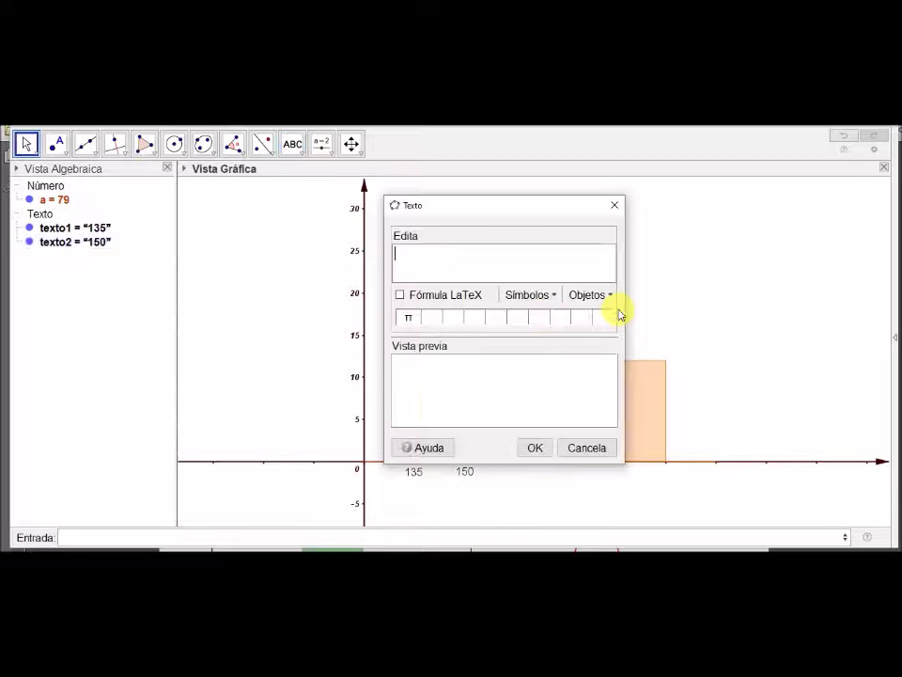
text(165)
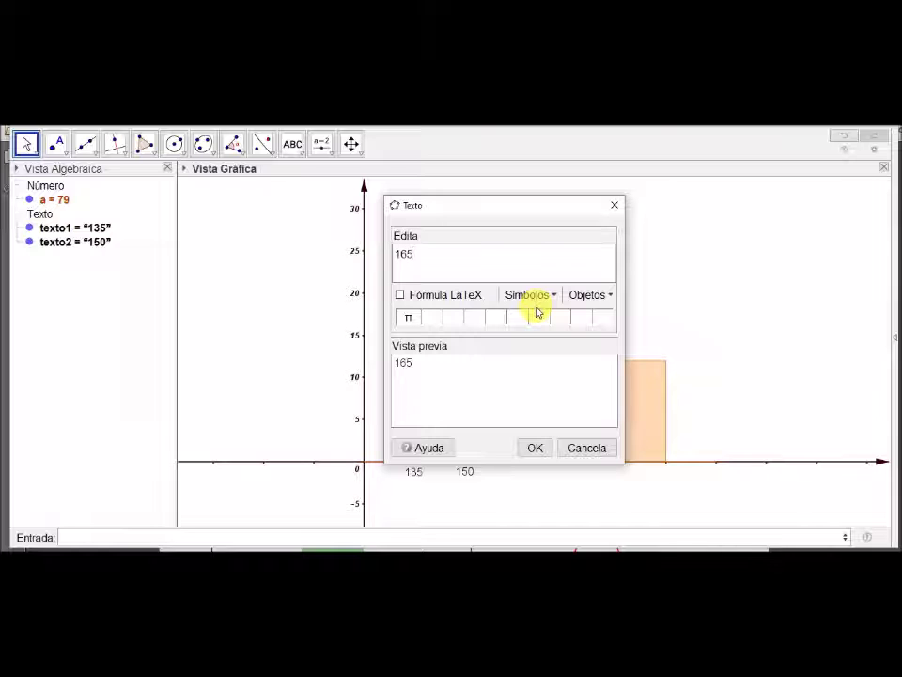
click(537, 447)
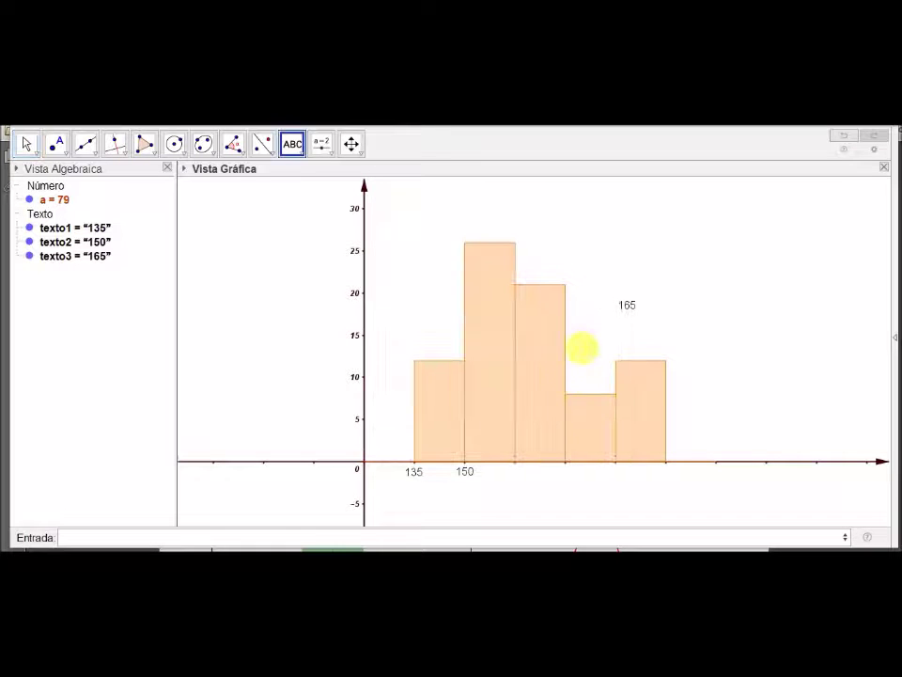
drag(622, 310, 523, 476)
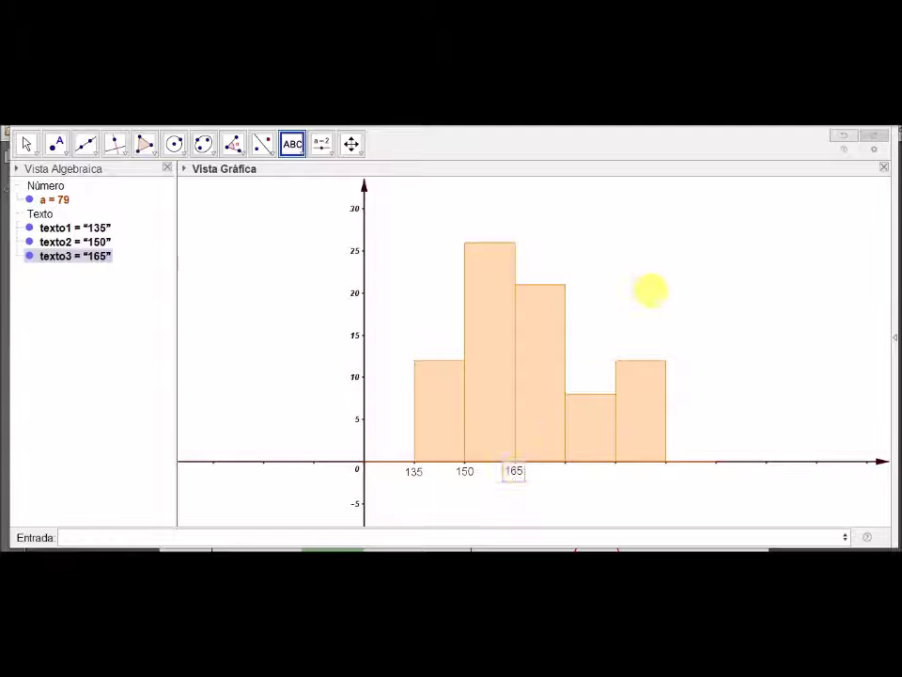
Add the text 180 and position it below the x-axis at the boundary between the third and fourth bars.
click(648, 291)
text(18)
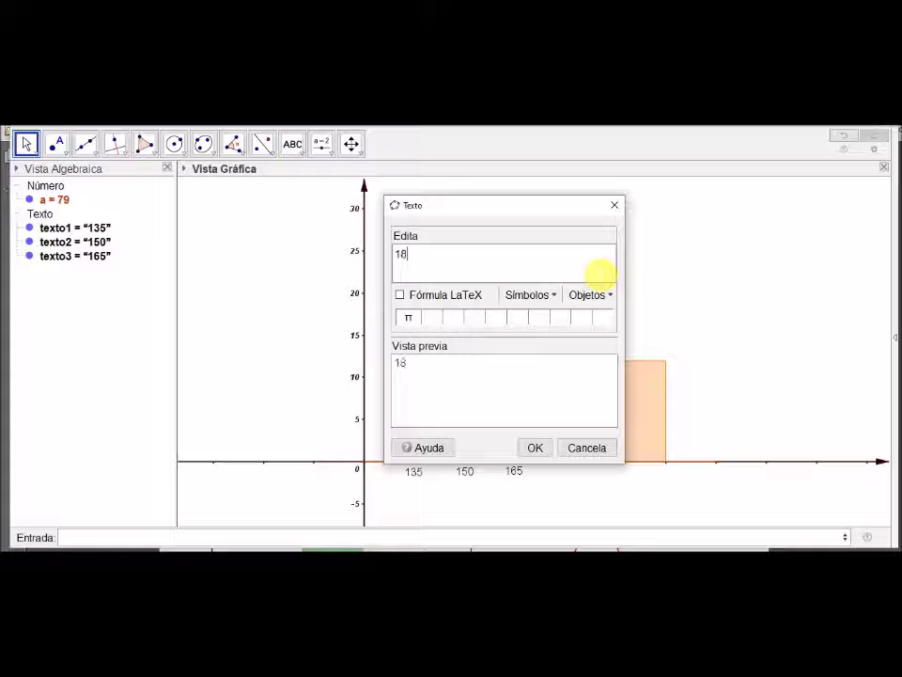
text(0)
click(534, 447)
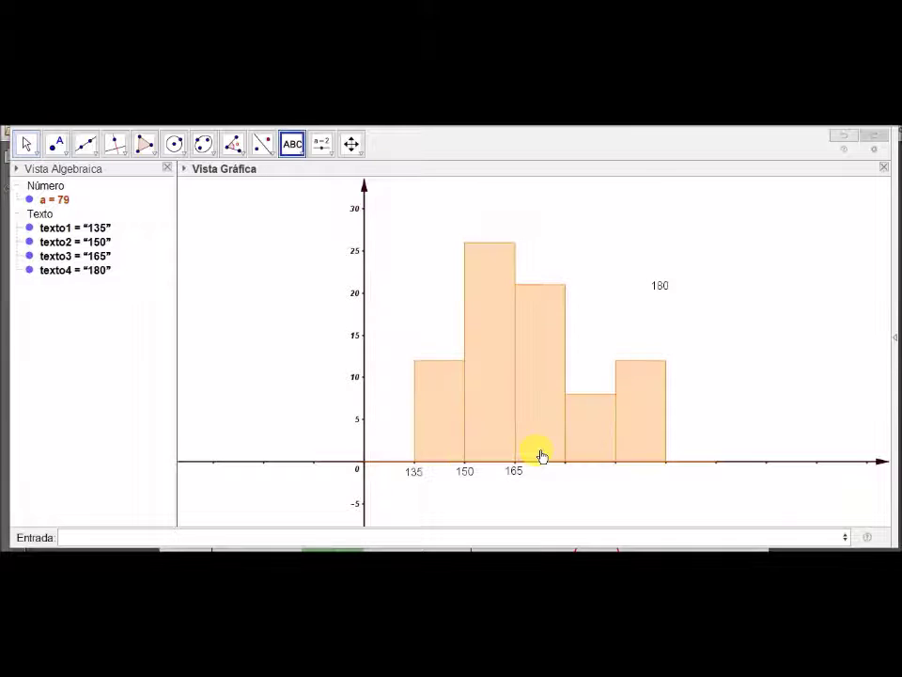
drag(661, 288, 570, 473)
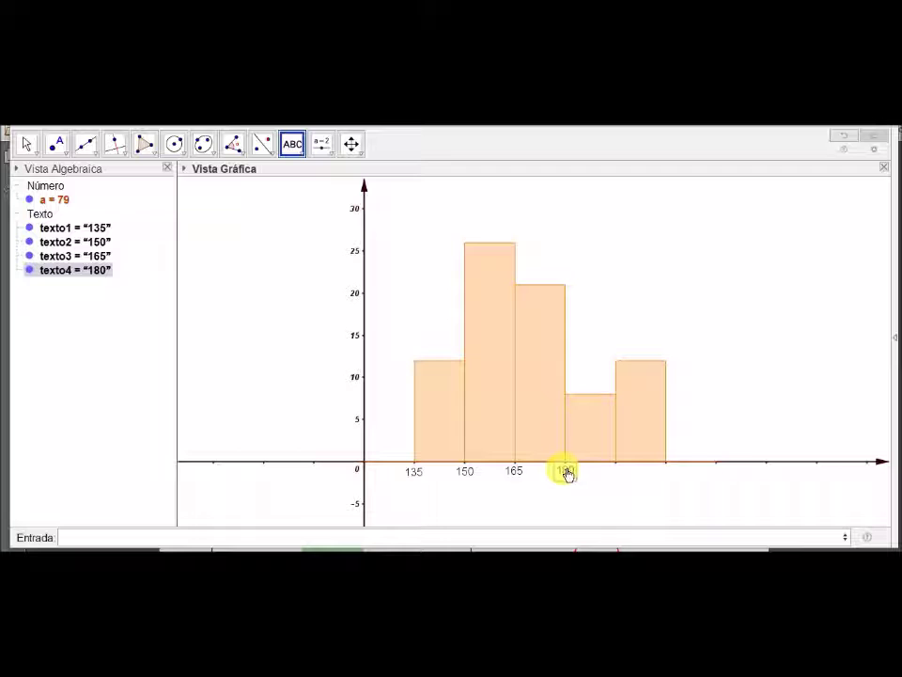
Add the text 195 and position it below the x-axis at the boundary between the fourth and fifth bars.
click(611, 323)
text(18)
text(9)
key(BackSpace)
text(5)
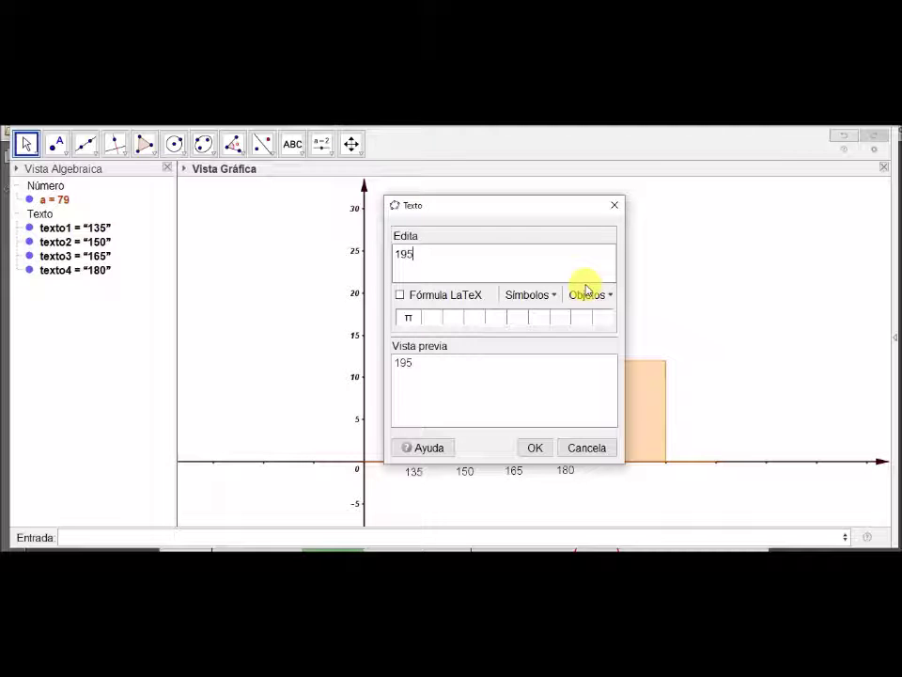
click(536, 448)
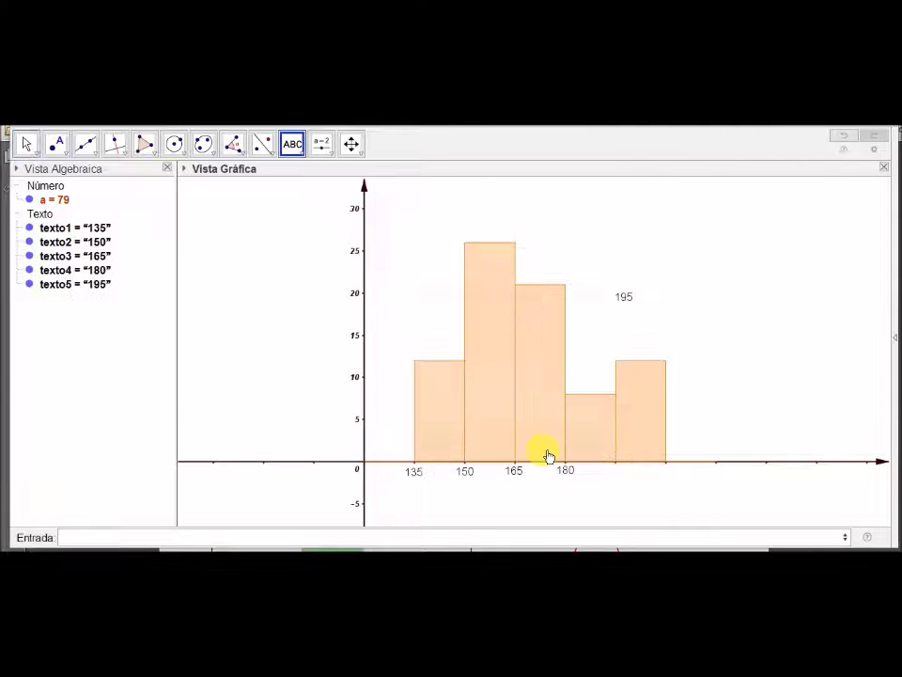
drag(629, 302, 620, 476)
Add the text 210 and position it below the x-axis at the last bar's right edge.
click(634, 286)
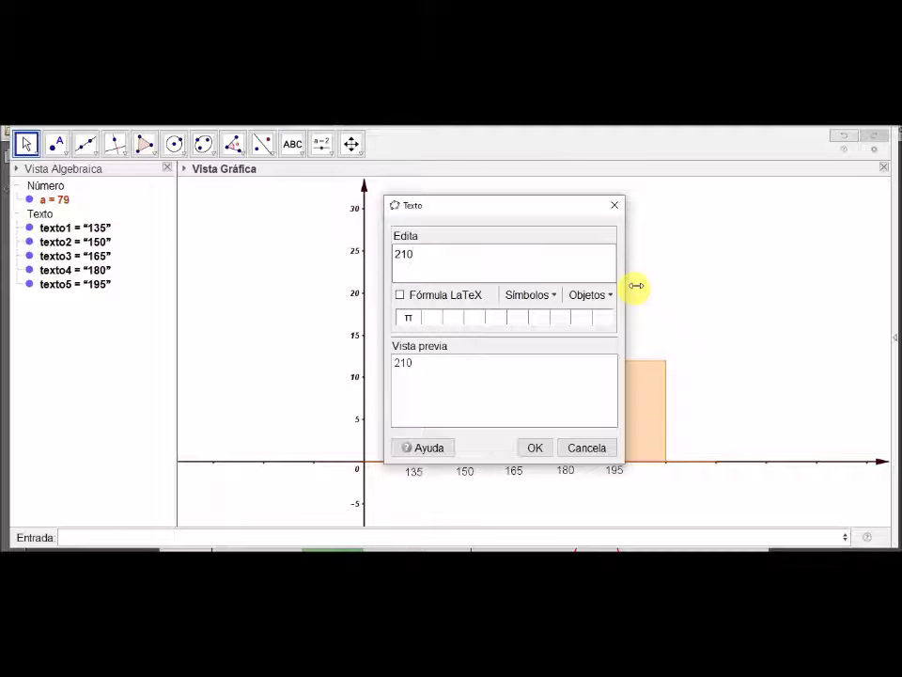
click(533, 447)
drag(635, 276, 663, 470)
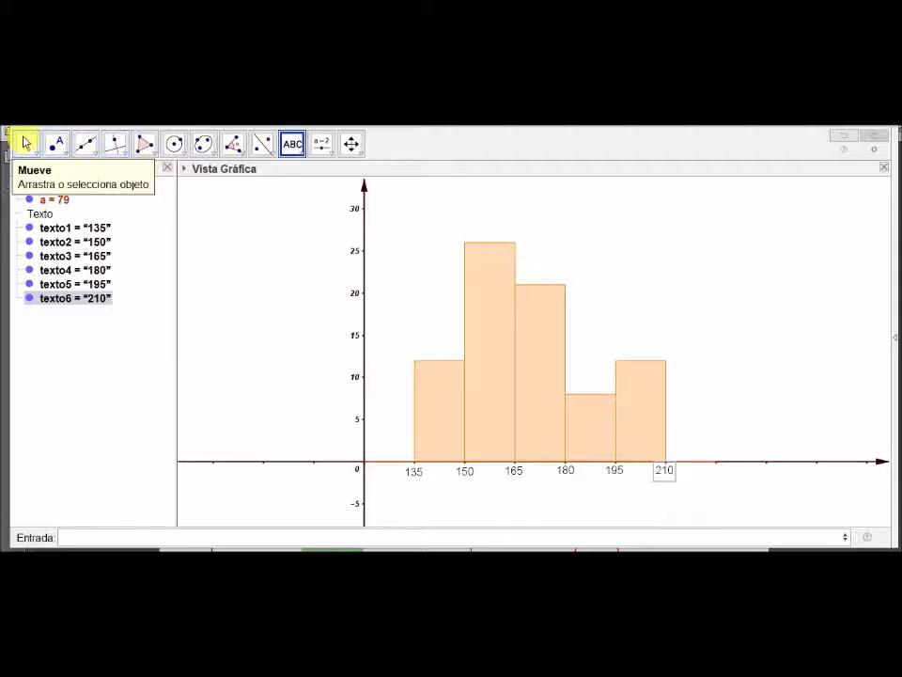
Restrict both the x-axis and the y-axis to the positive direction only.
click(27, 143)
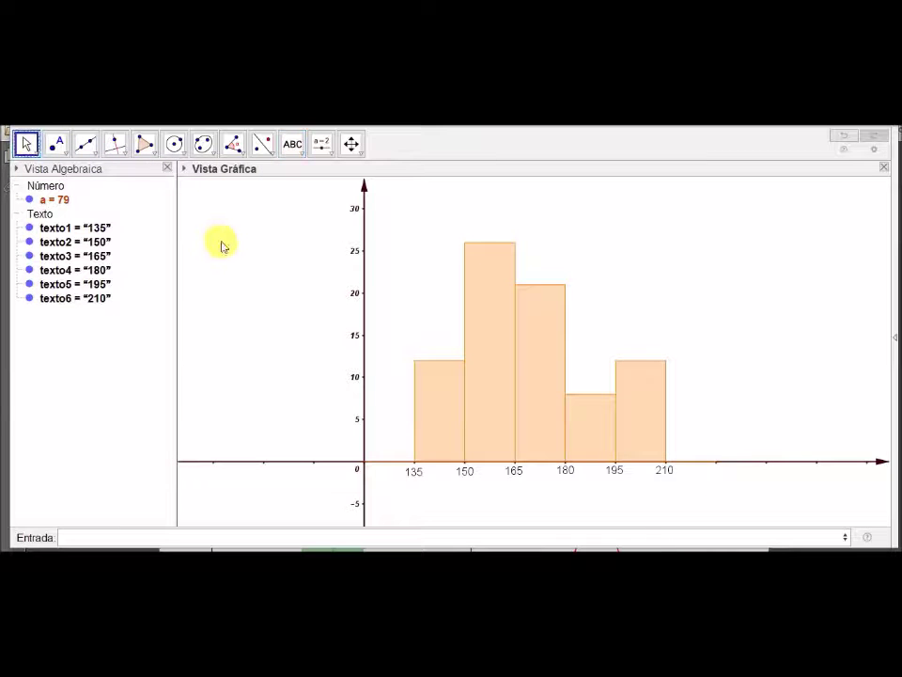
right_click(269, 273)
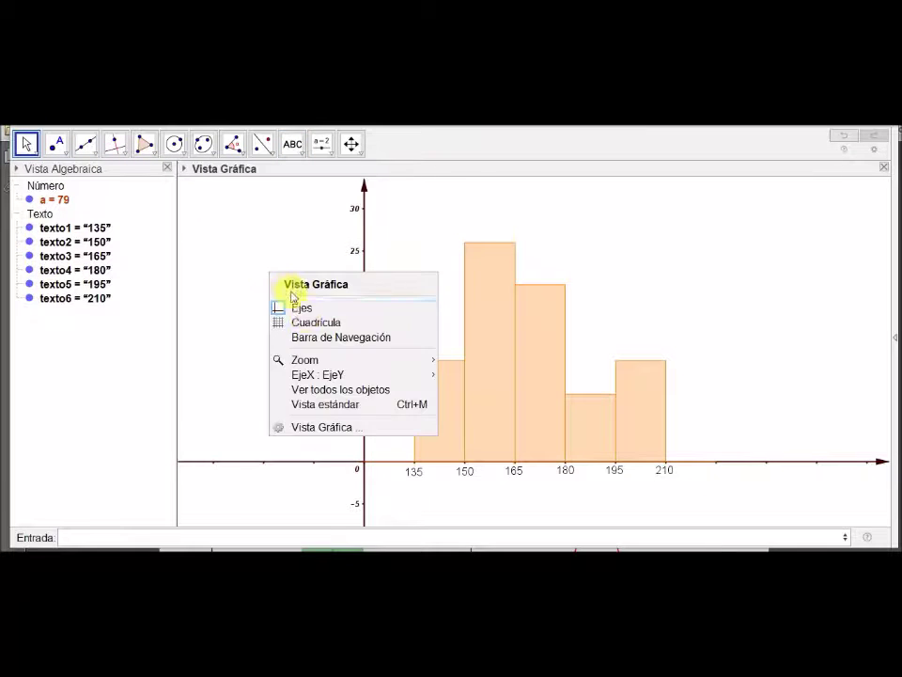
click(352, 428)
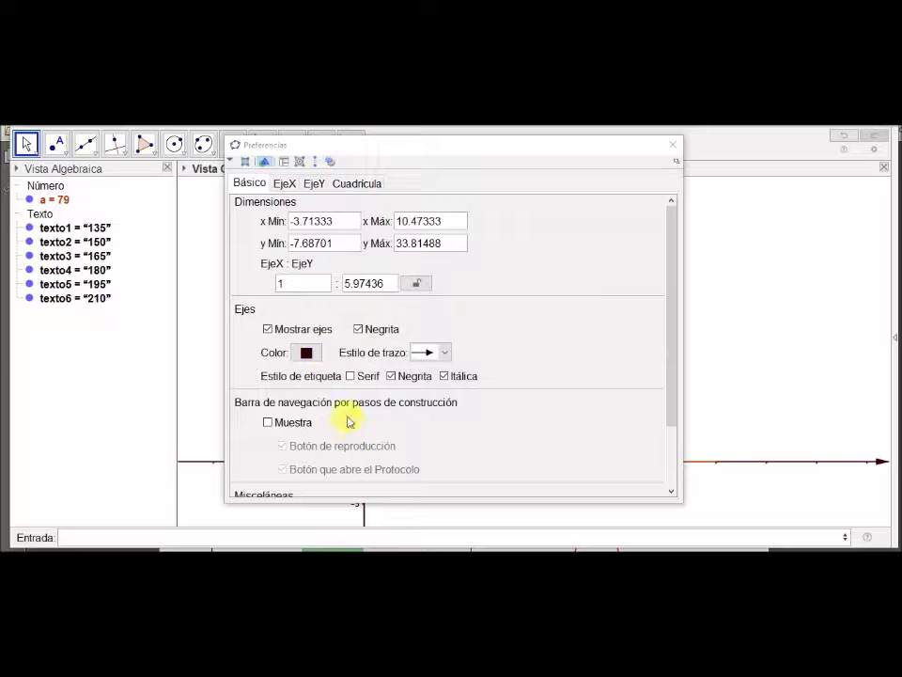
click(284, 183)
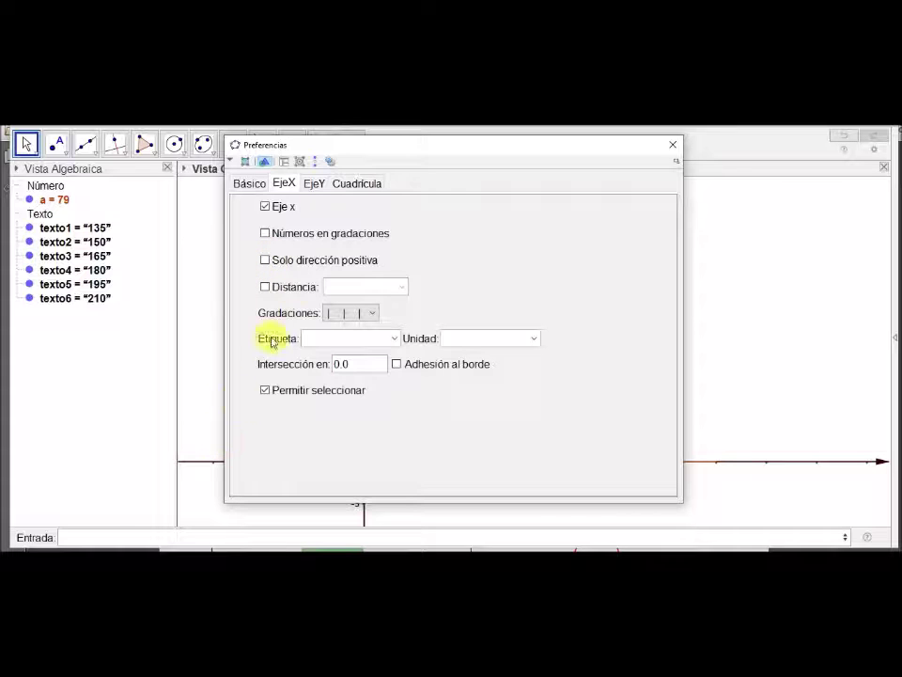
click(266, 262)
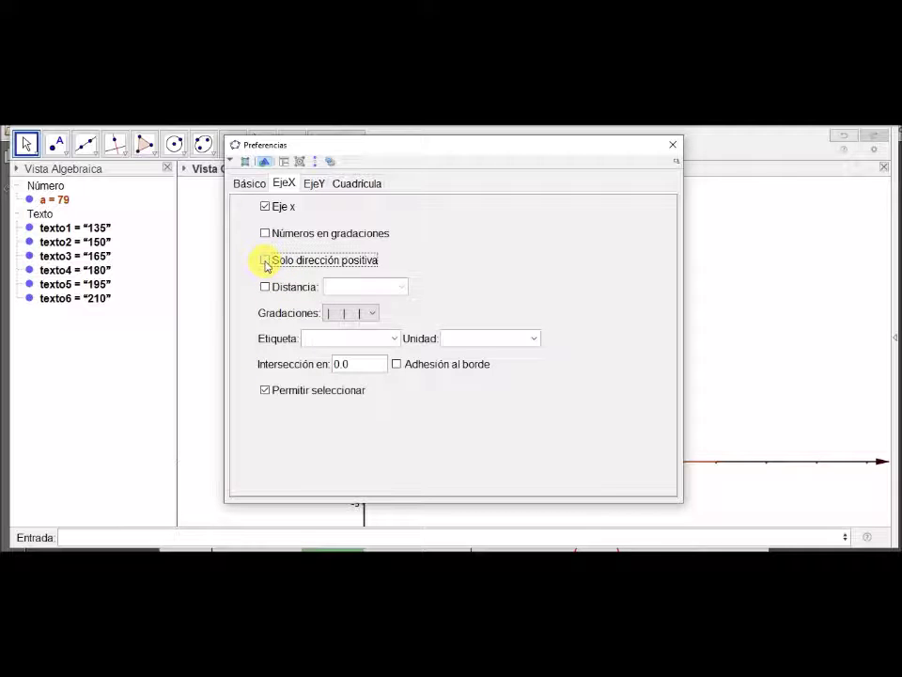
click(308, 186)
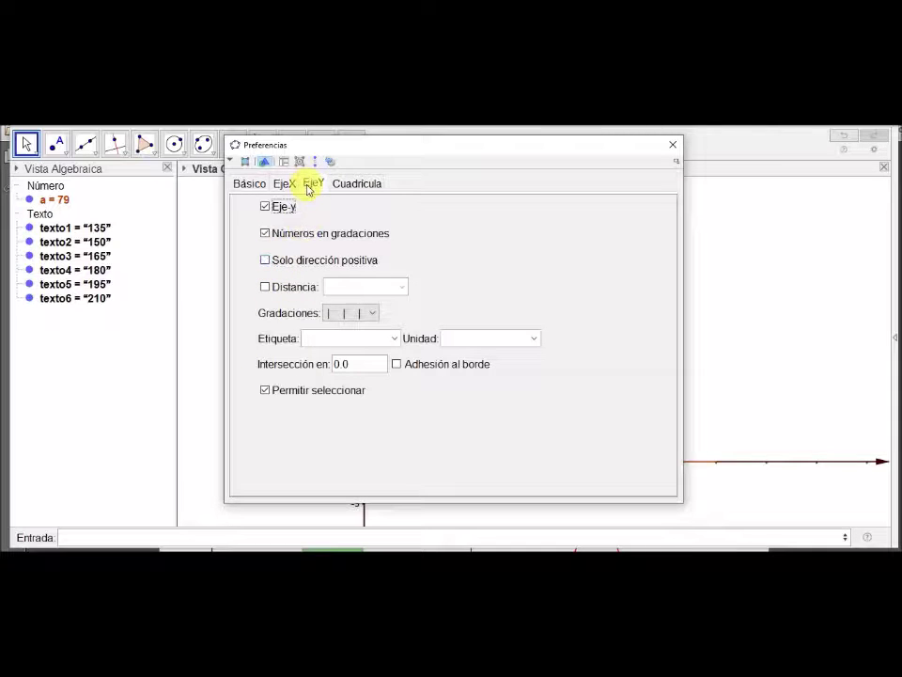
click(267, 263)
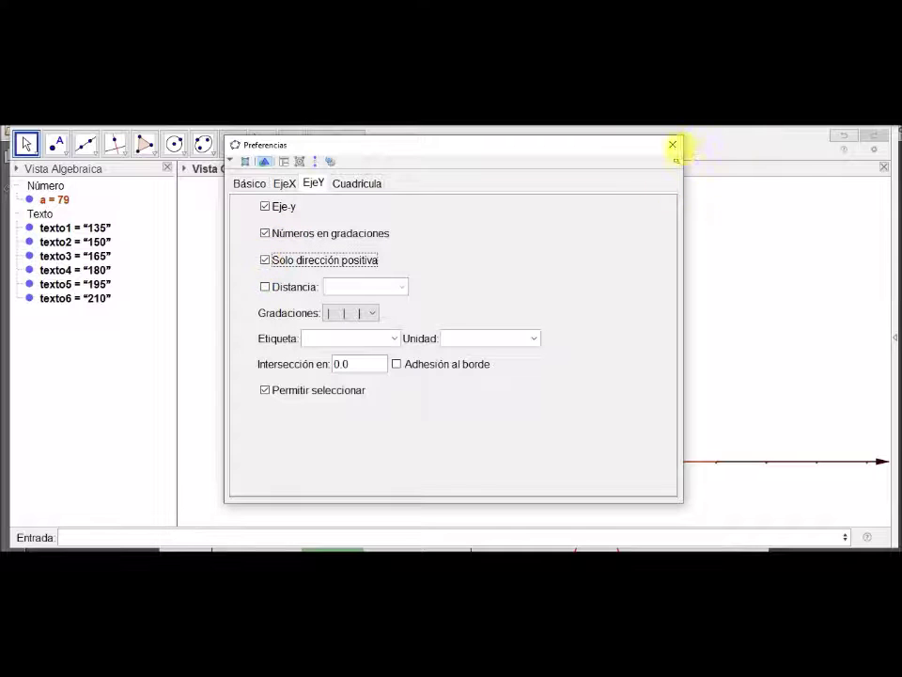
click(672, 145)
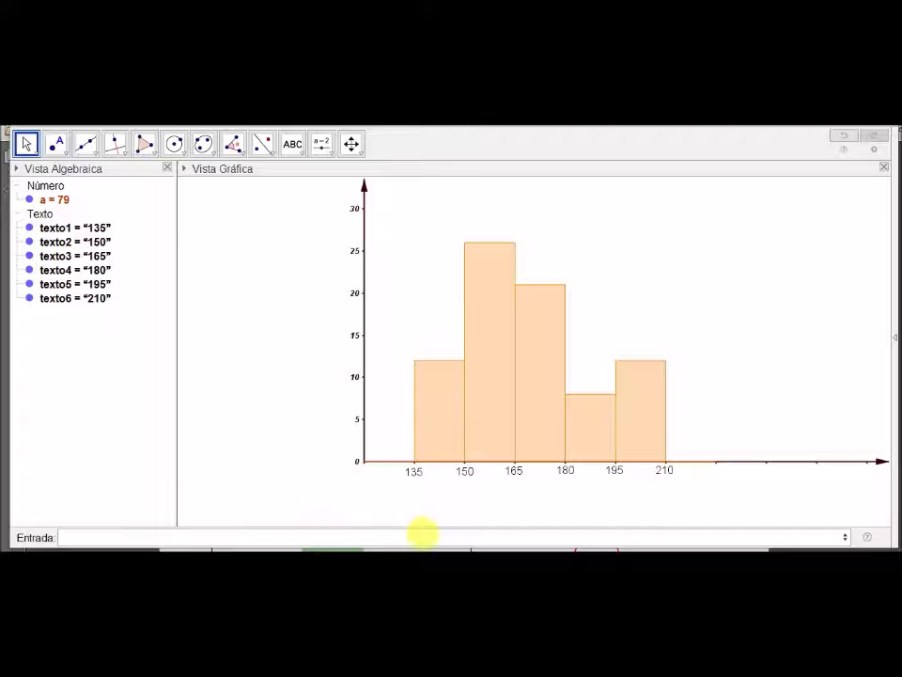
Switch to the LyX document and select the five cumulative absolute frequency values in the table for reference.
mouse_move(646, 577)
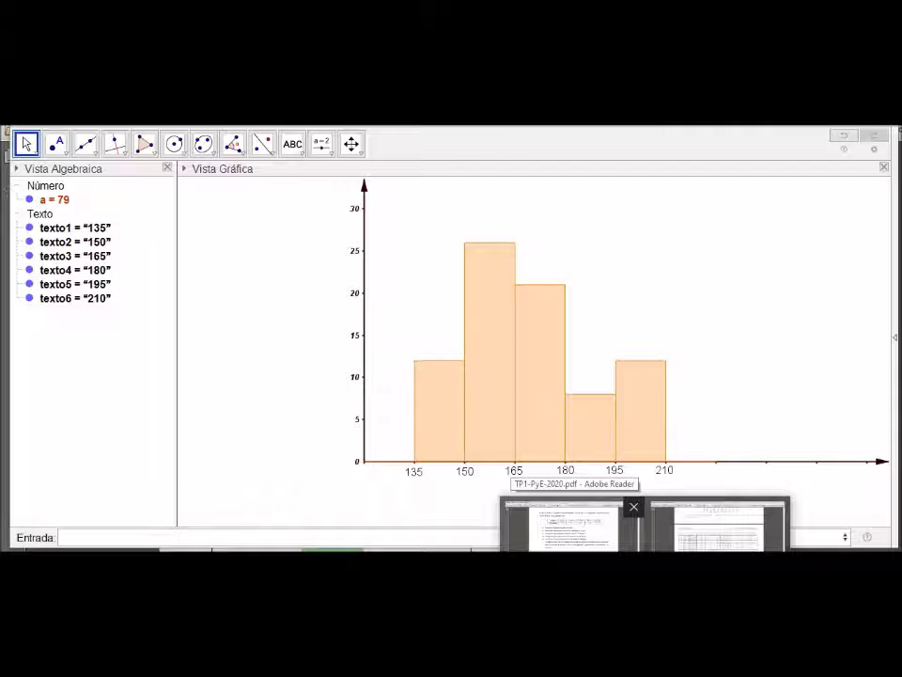
click(200, 537)
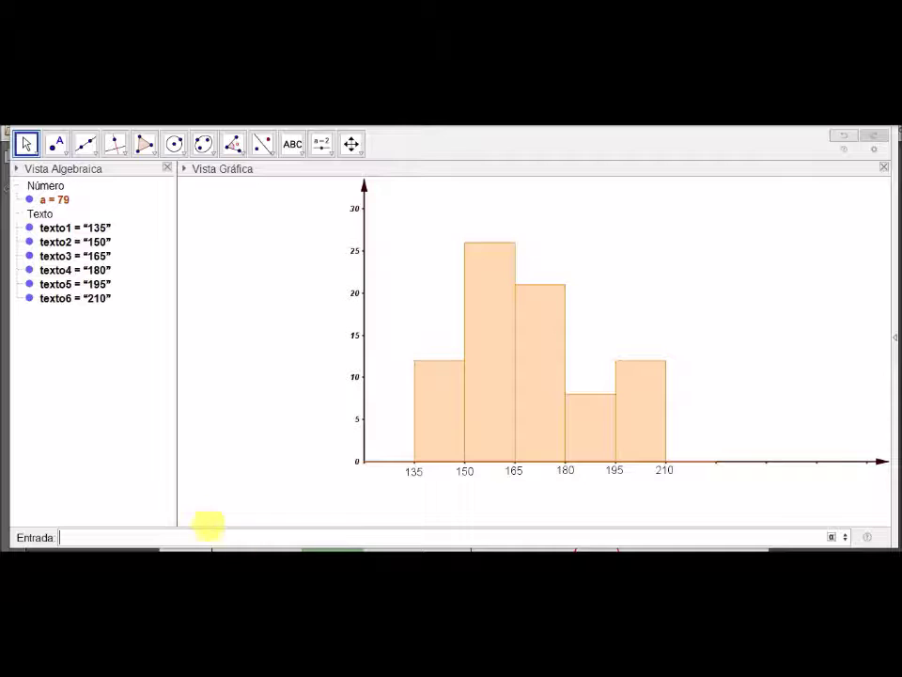
click(165, 536)
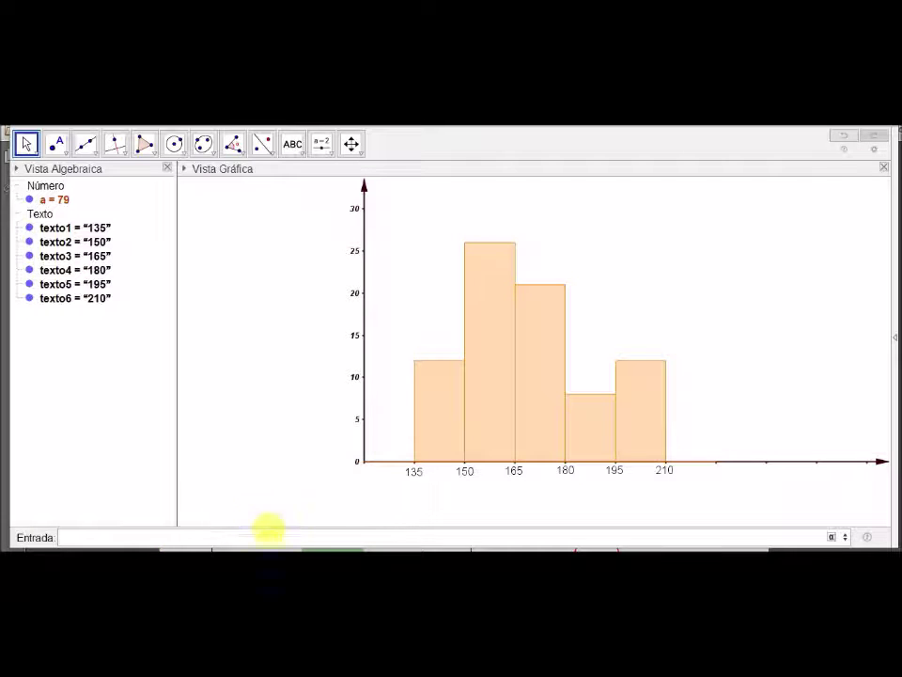
mouse_move(282, 551)
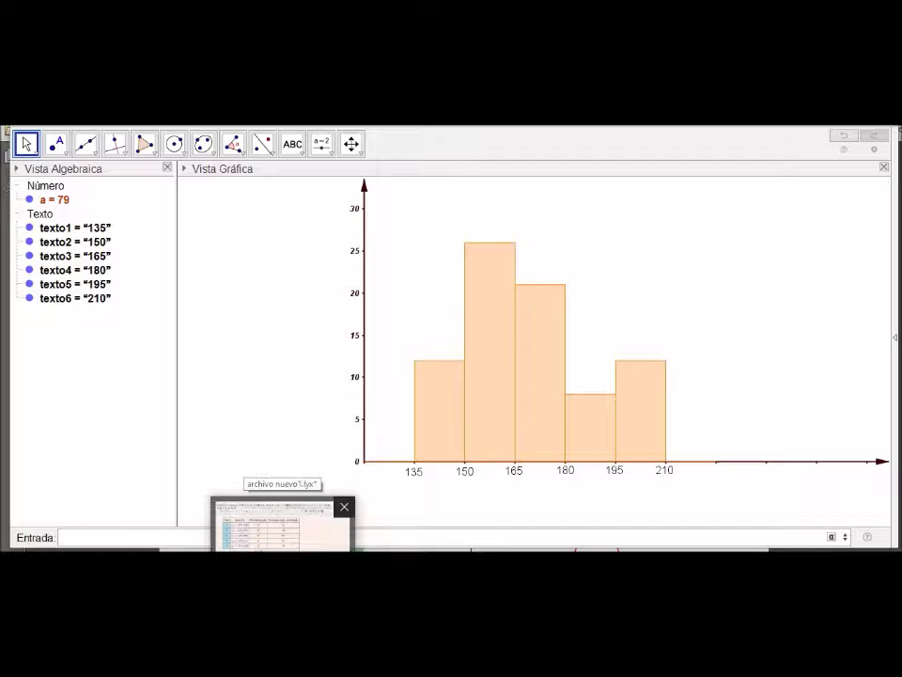
click(282, 526)
drag(441, 268, 493, 411)
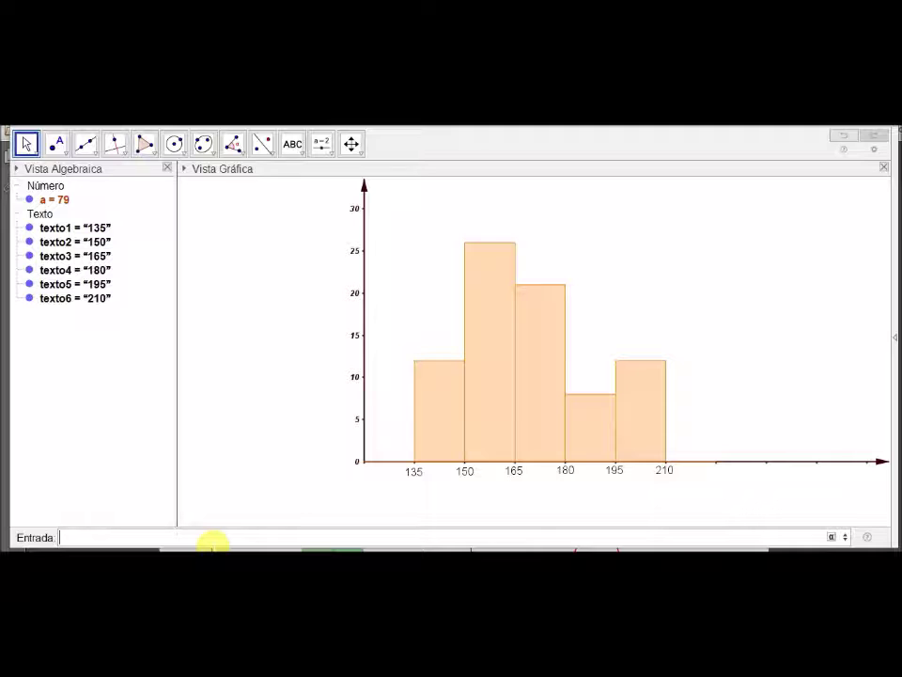
Back in GeoGebra, begin a Histograma command defined by class limits and heights, with the class limits {0,1,2,3,4,5,6,7}.
text(His)
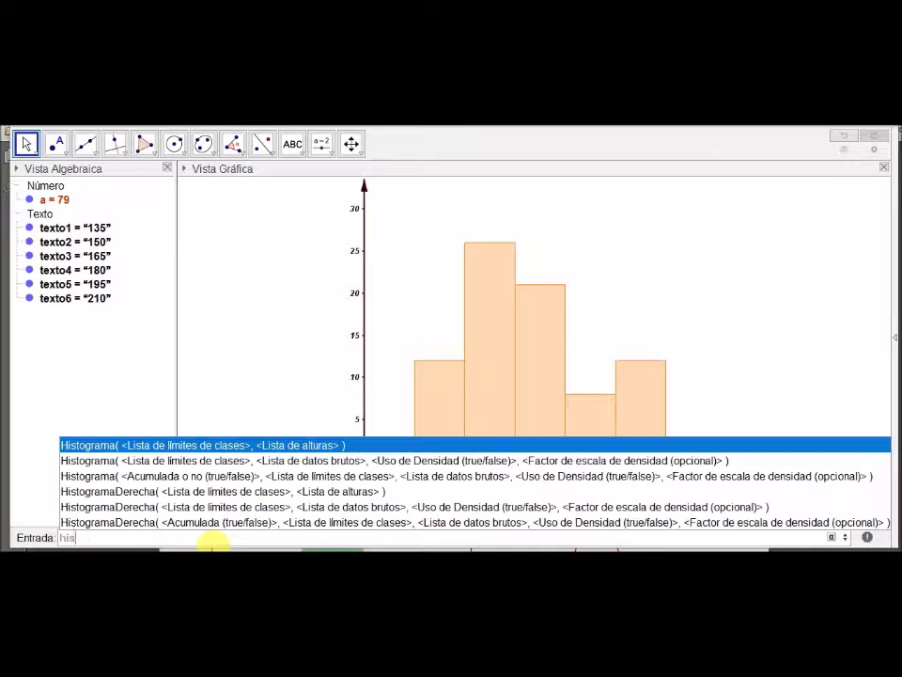
key(Return)
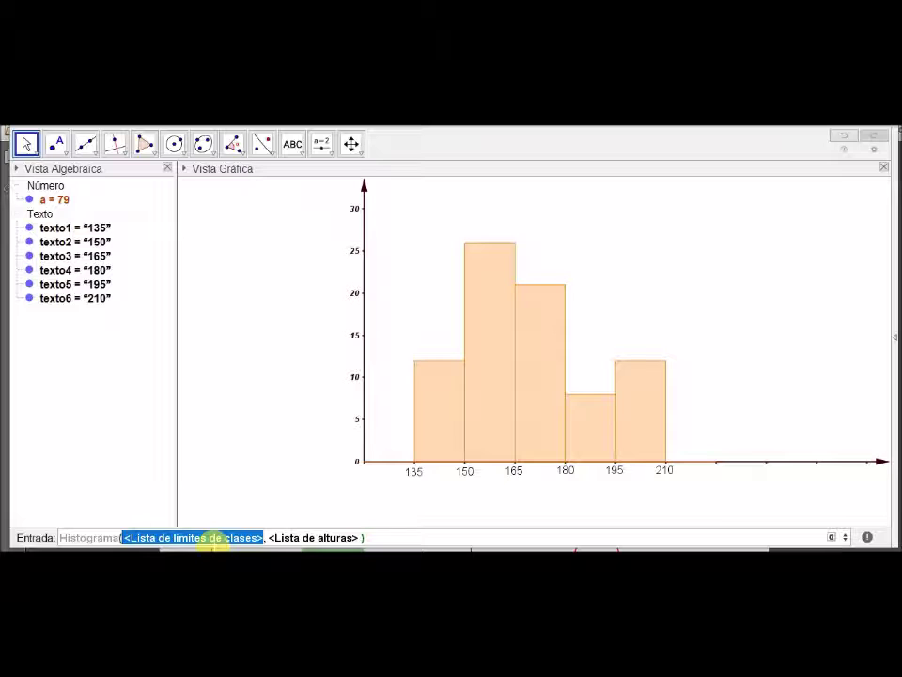
text({0,1,)
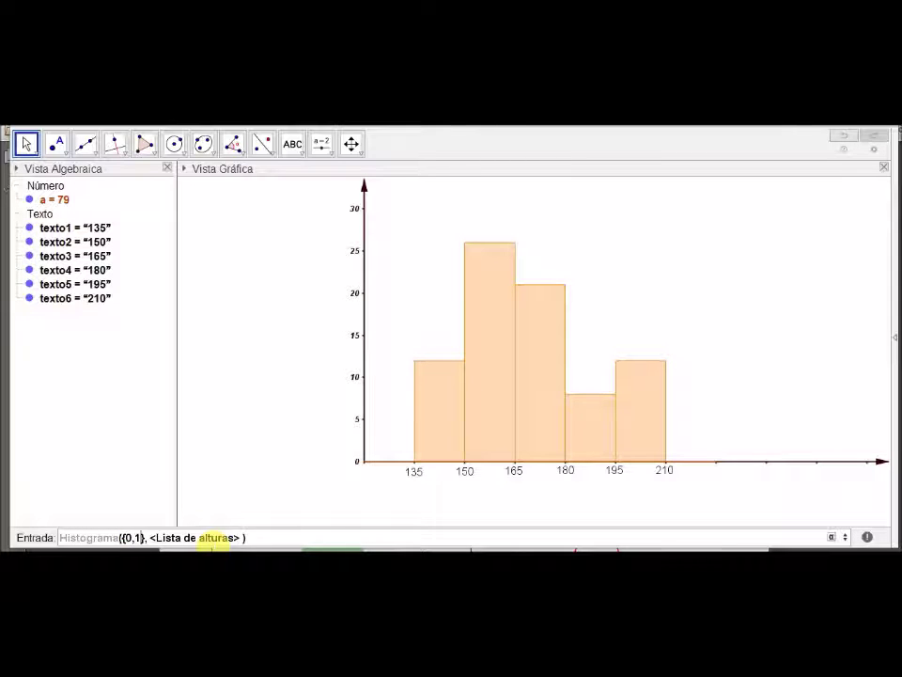
text(2,3,4)
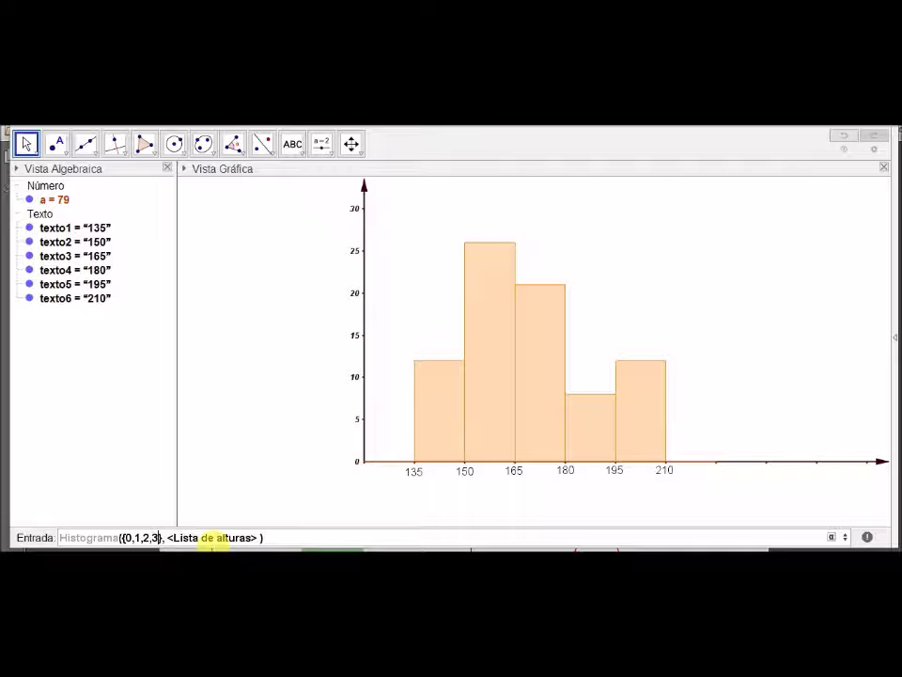
text(,5,6)
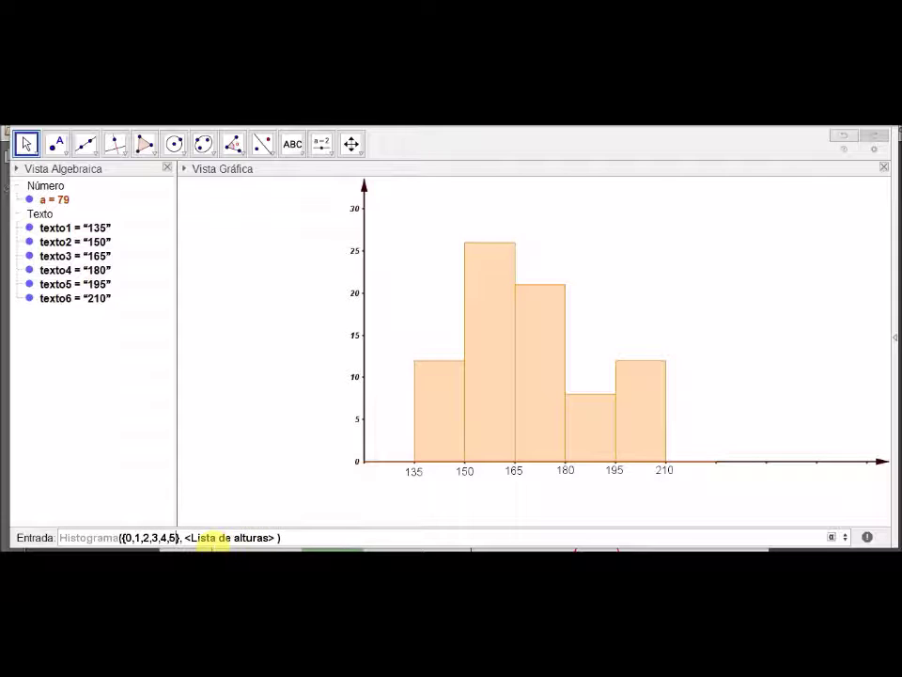
text(,7)
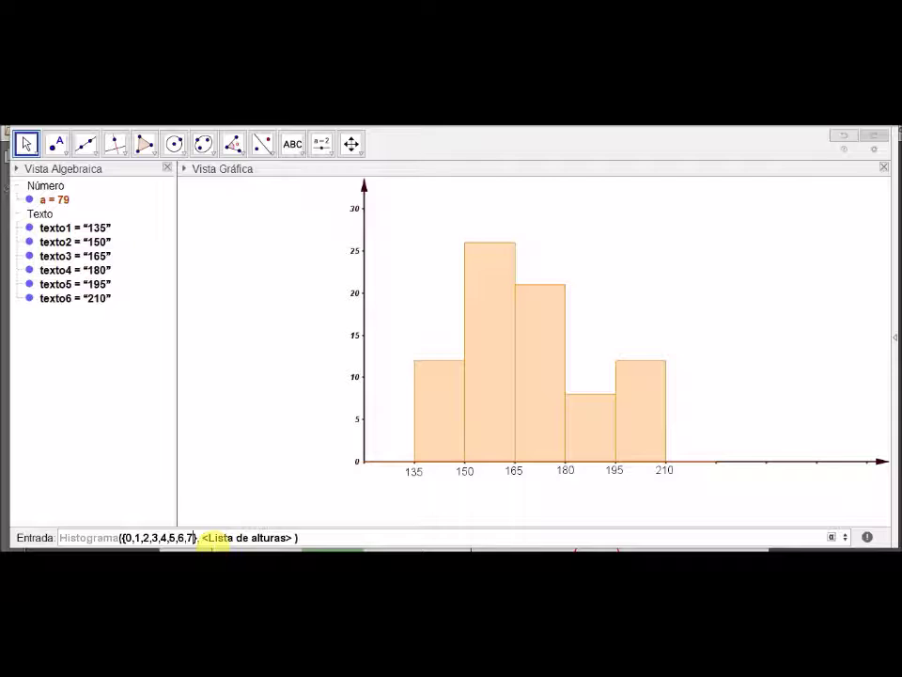
click(212, 539)
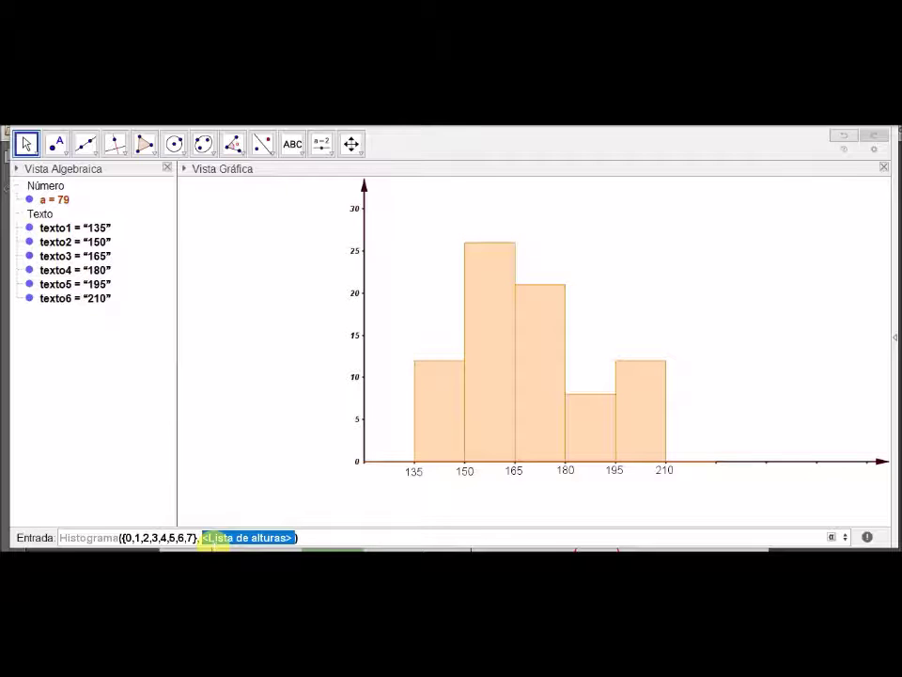
Complete the Histograma command with the heights {0,12,38,59,67,79}, consulting the cumulative frequencies in the LyX table, and execute it.
text({)
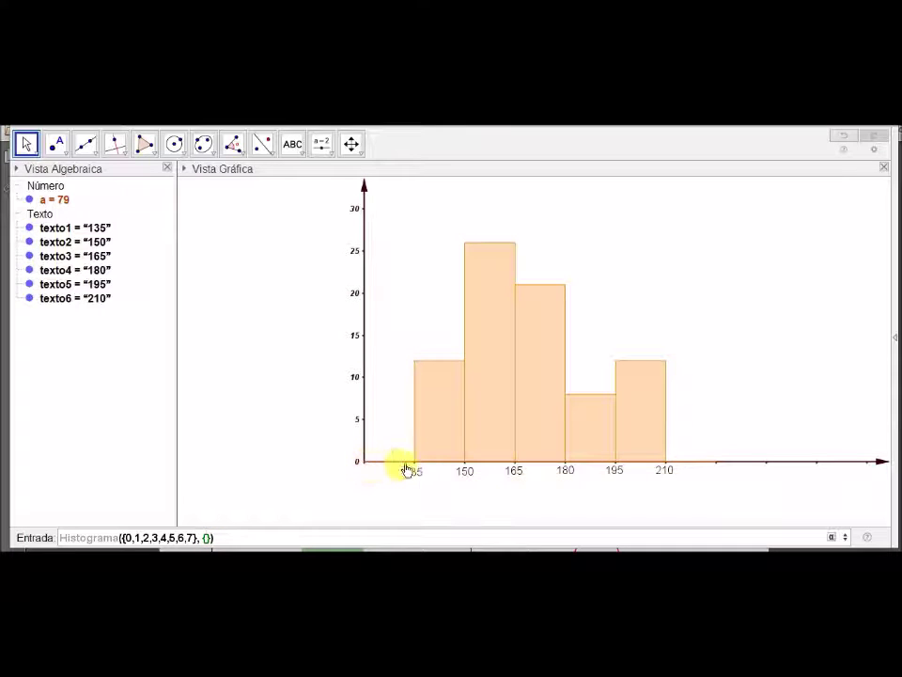
text(0)
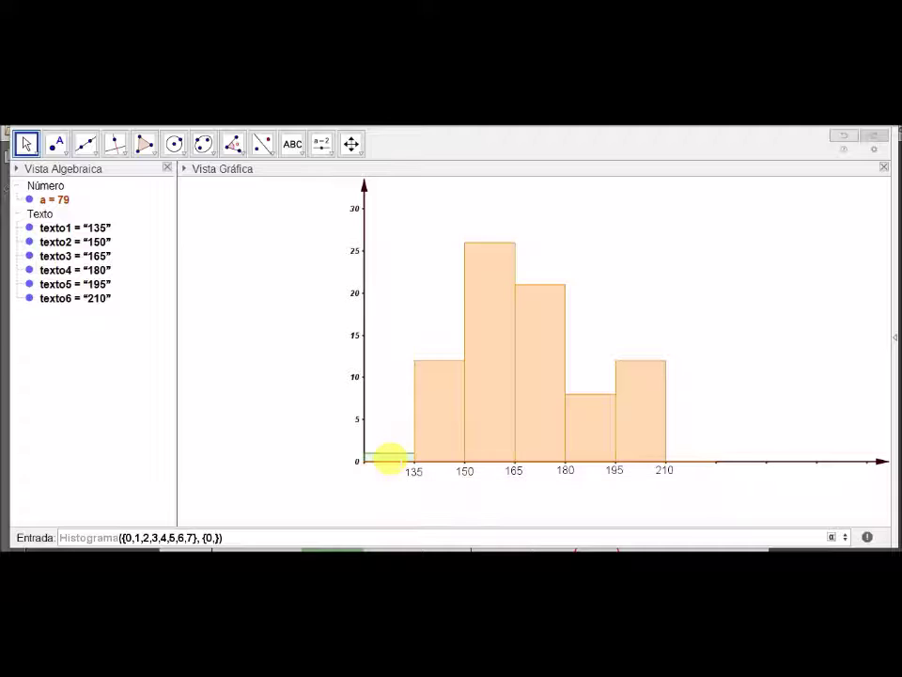
text(,12)
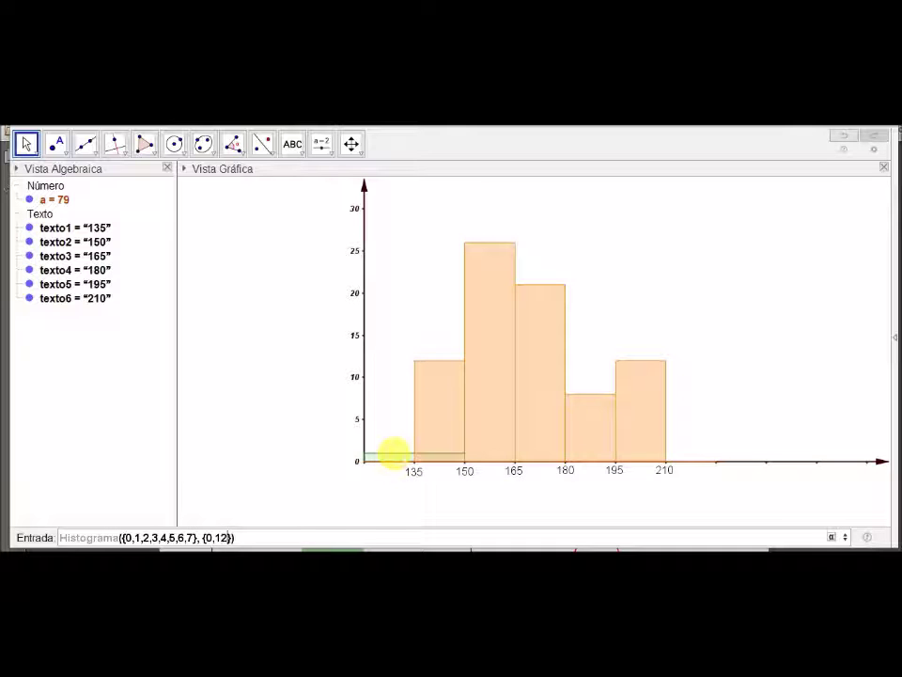
text(,)
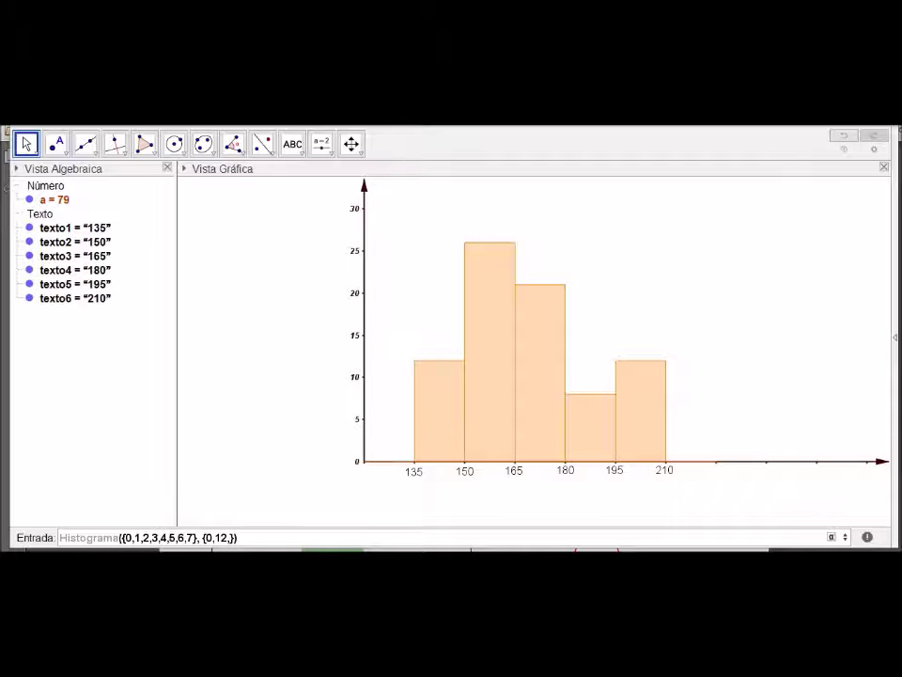
mouse_move(282, 551)
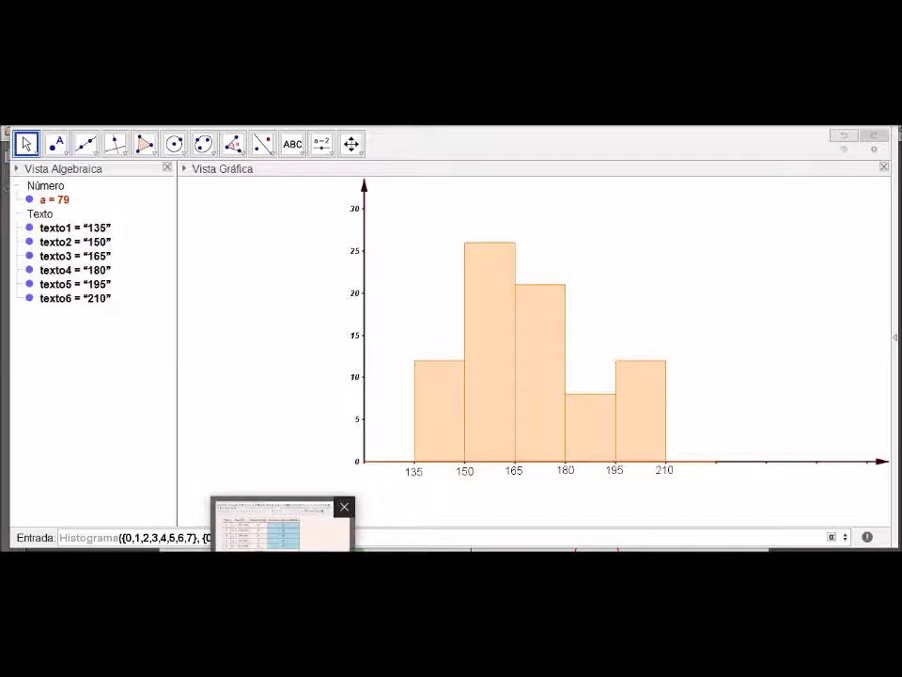
click(282, 528)
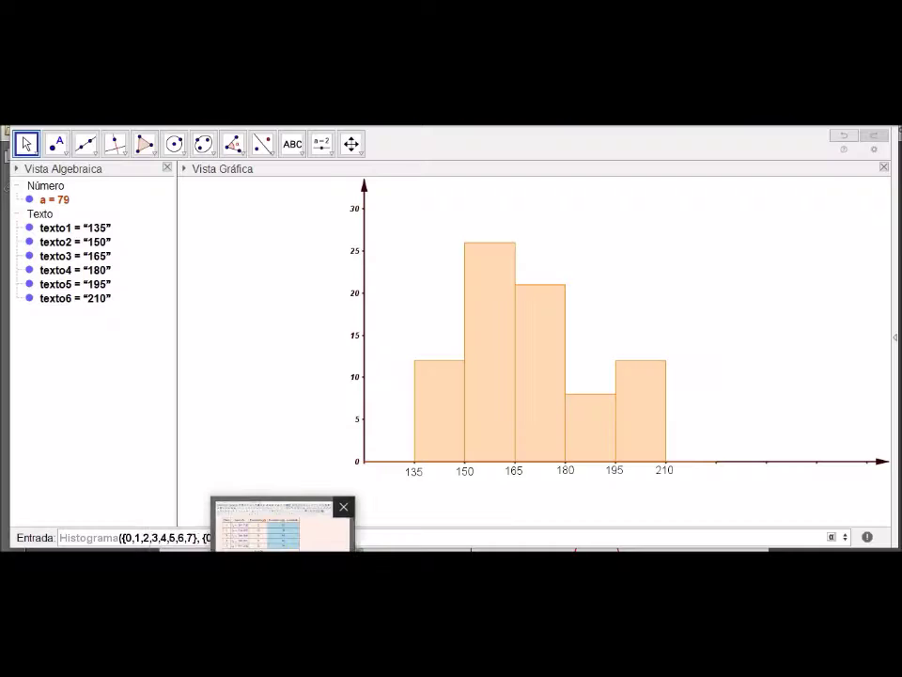
mouse_move(294, 543)
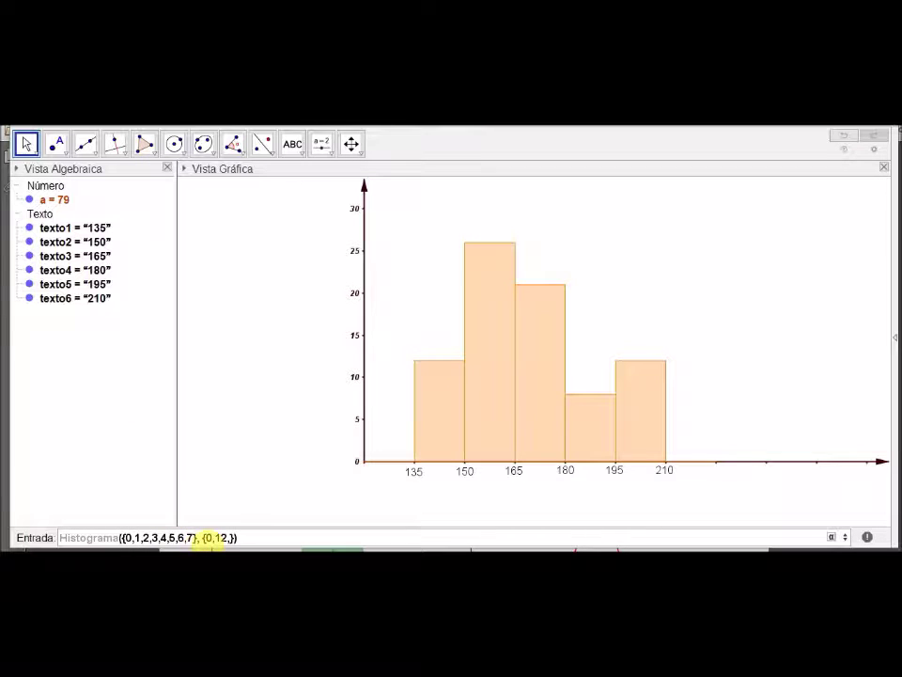
text(38,59)
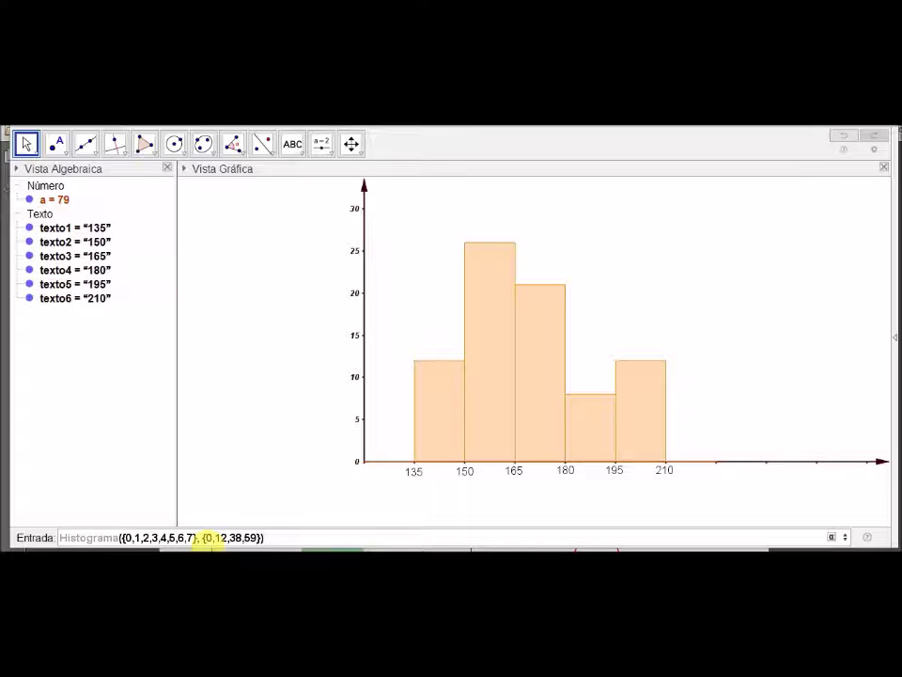
text(,)
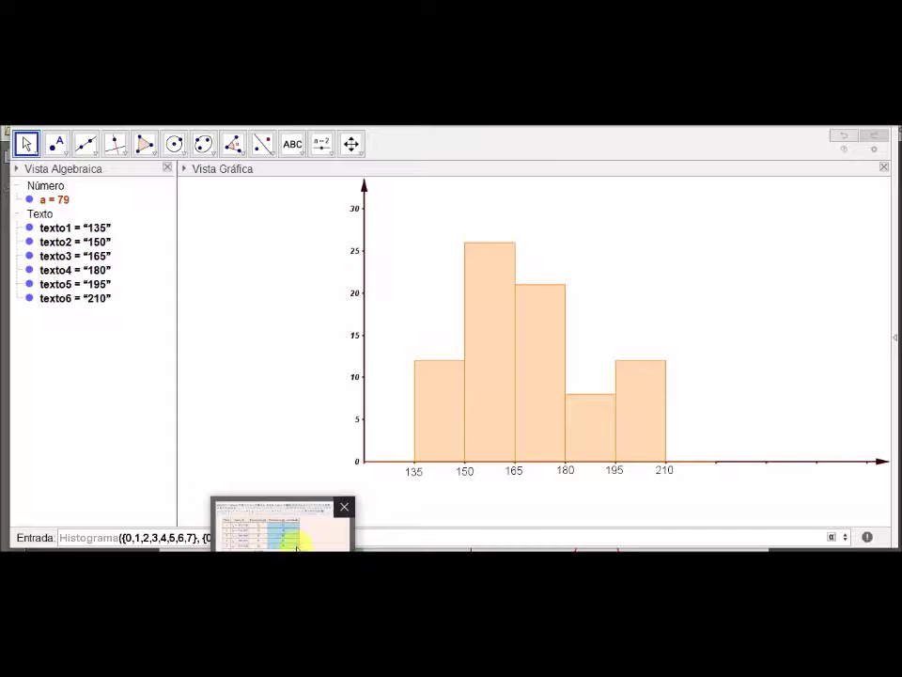
click(285, 535)
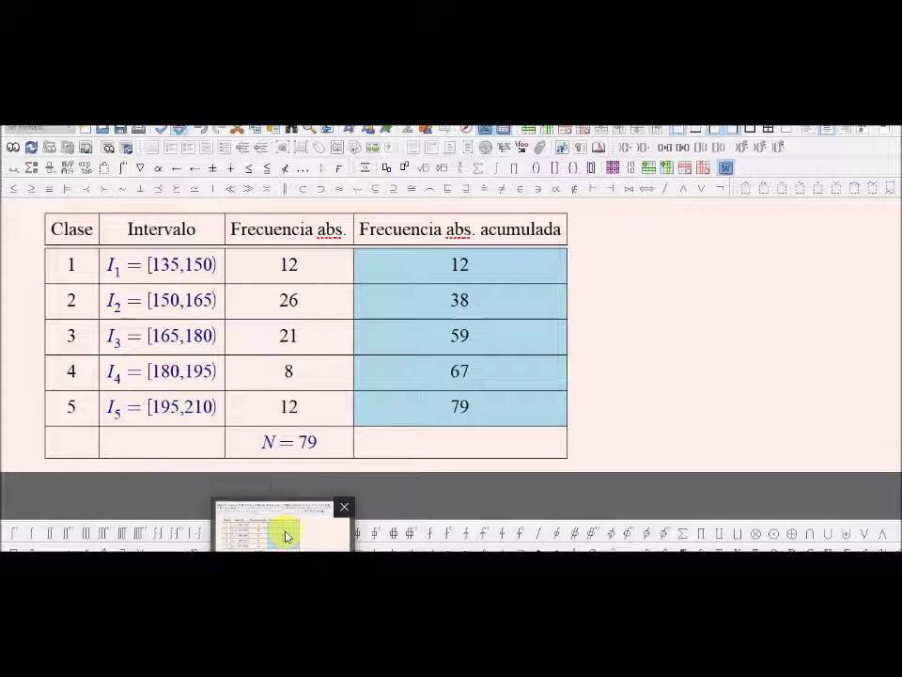
mouse_move(208, 562)
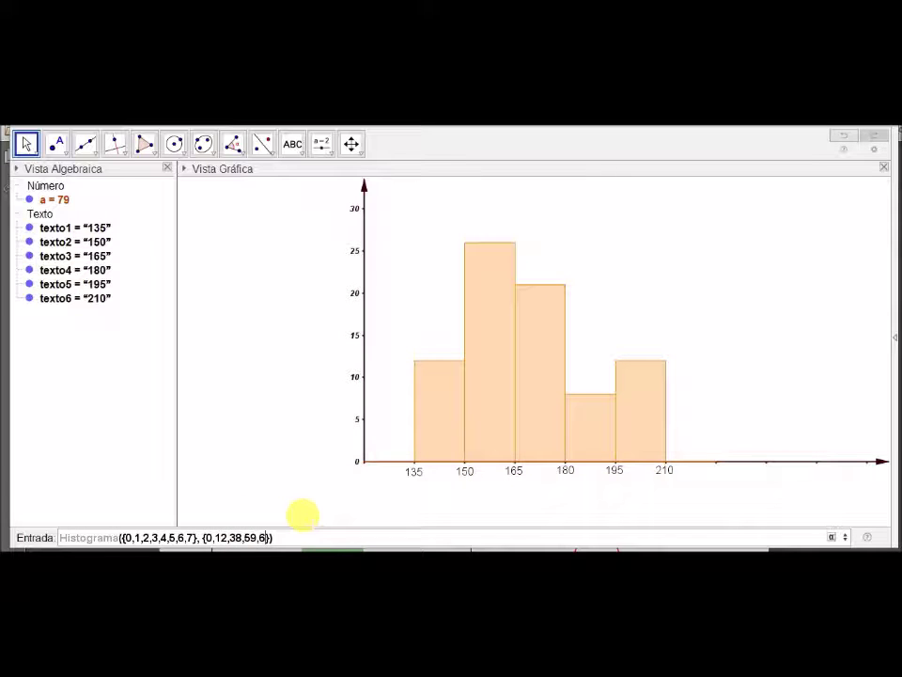
text(,79)
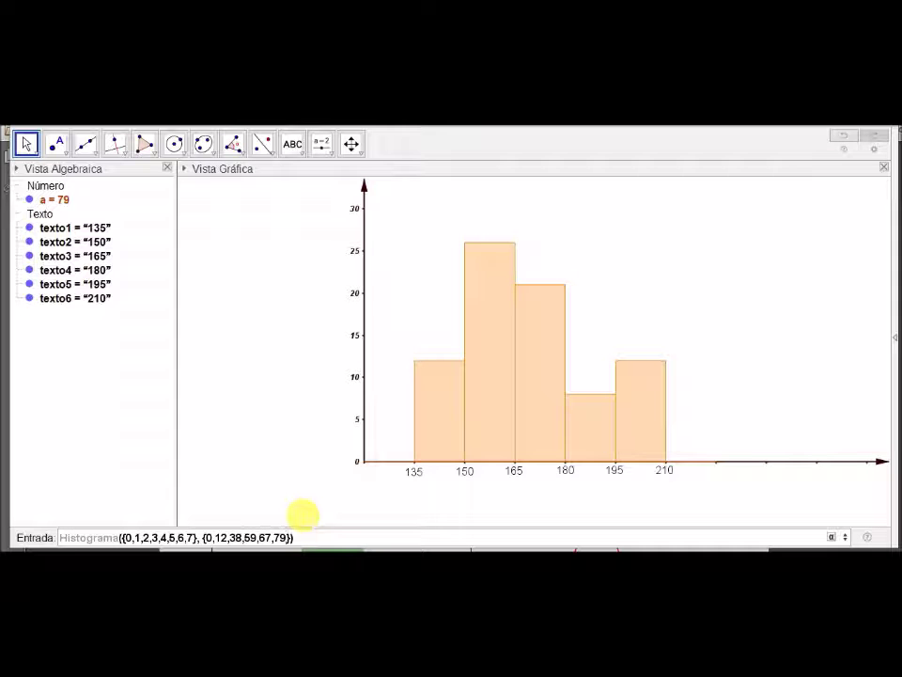
key(Return)
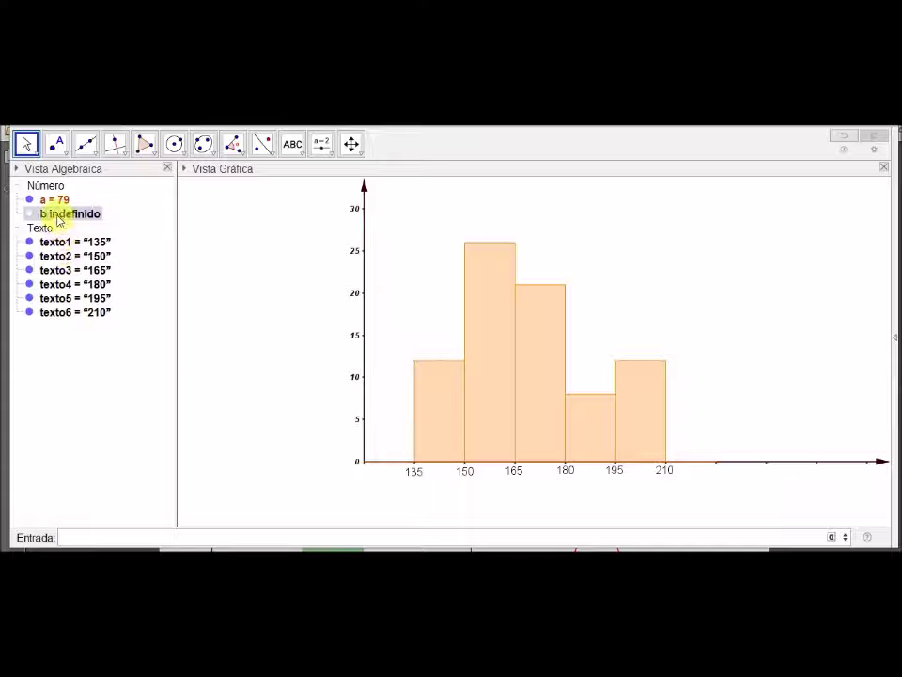
Redefine histogram b by removing 7 from the class limits, leaving {0,1,2,3,4,5,6}.
mouse_move(42, 217)
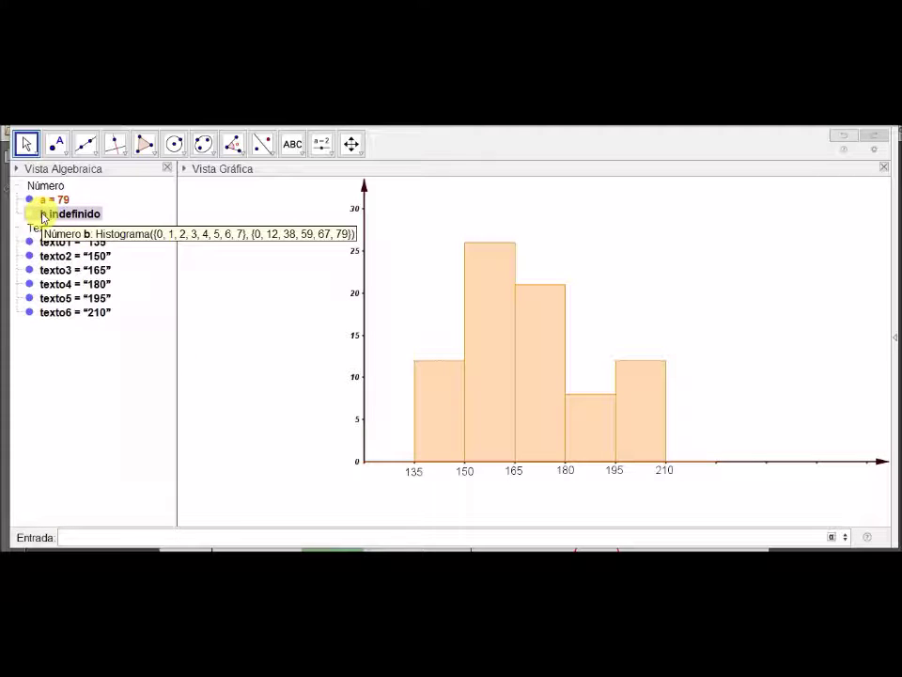
double_click(40, 216)
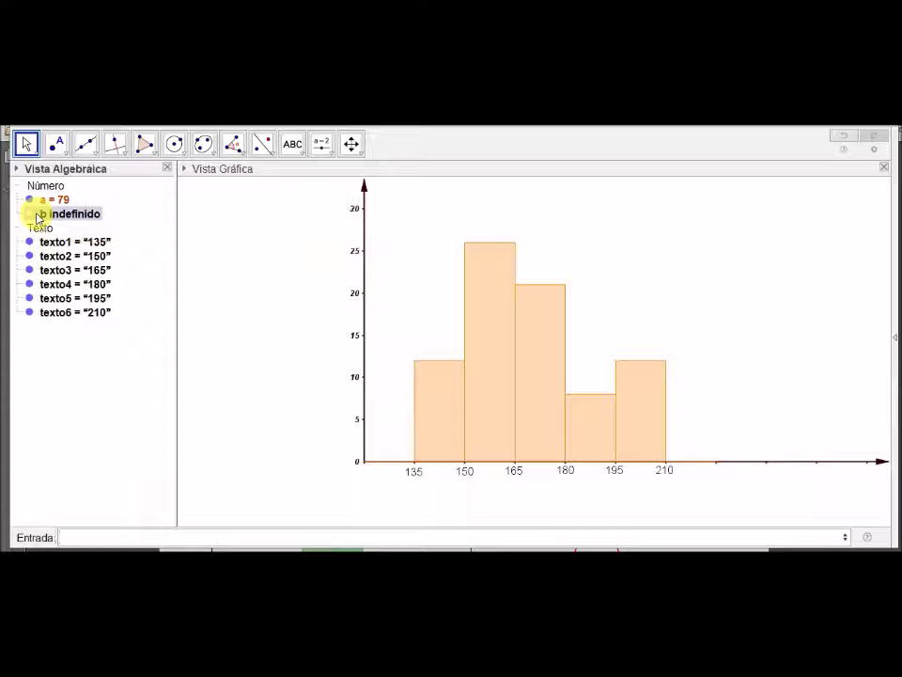
click(458, 324)
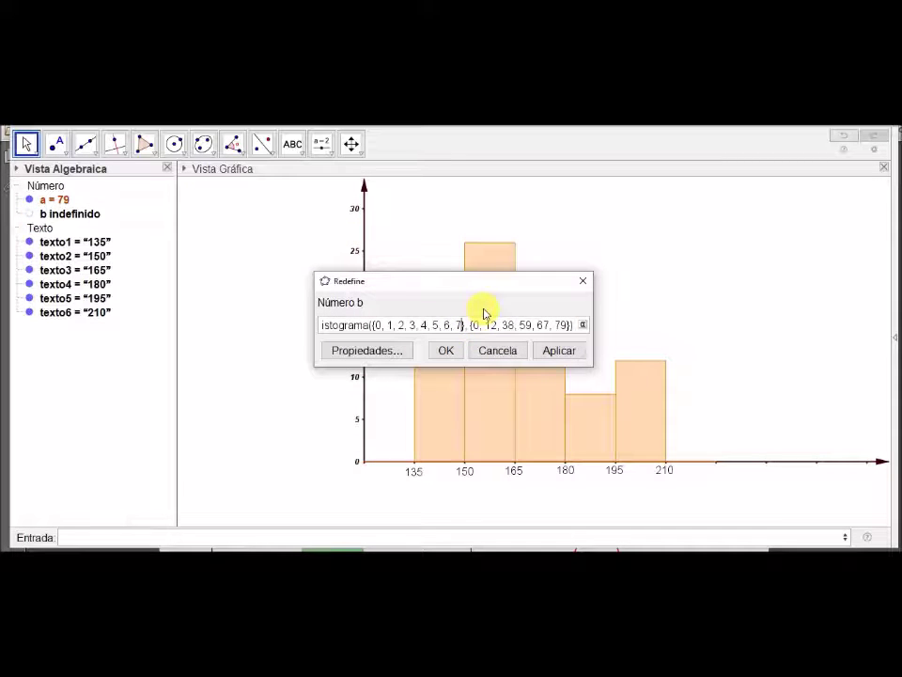
key(BackSpace)
key(BackSpace)
key(BackSpace)
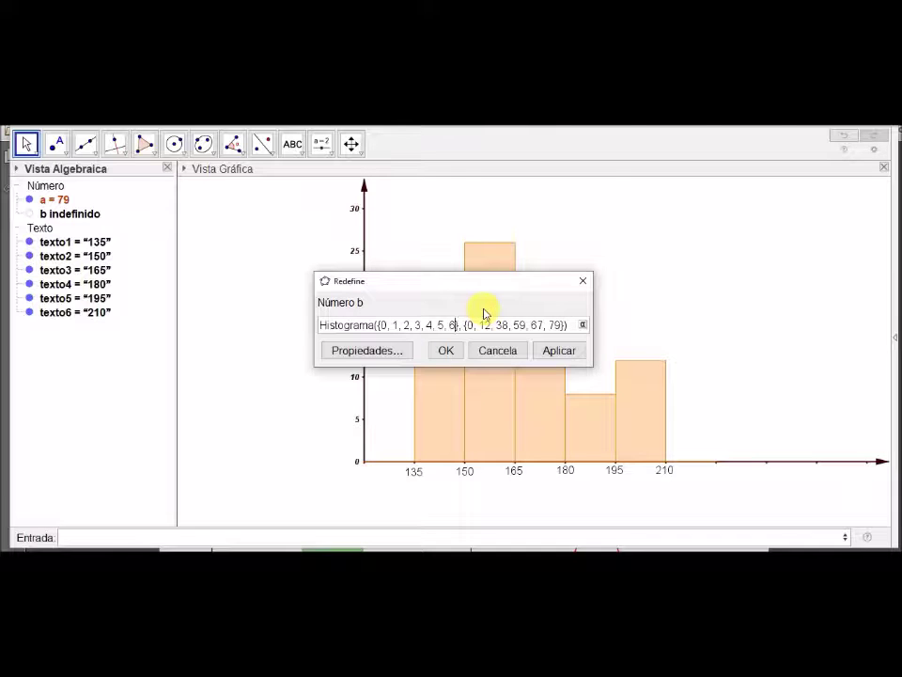
key(Return)
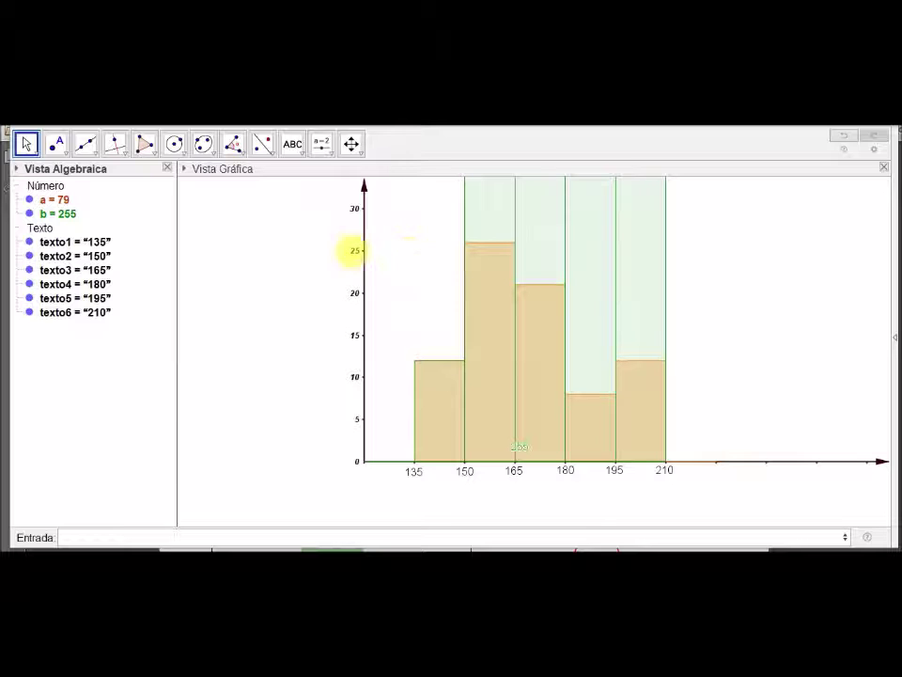
Hide histogram a and compress the y-axis scale until all bars of the cumulative histogram fit in the view.
click(29, 200)
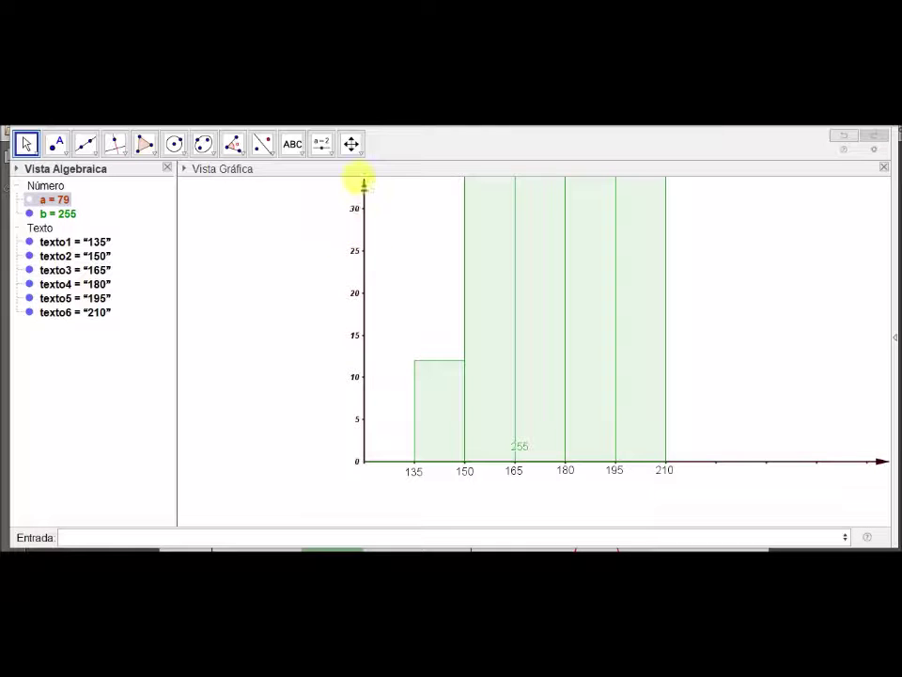
click(352, 144)
drag(368, 208, 382, 384)
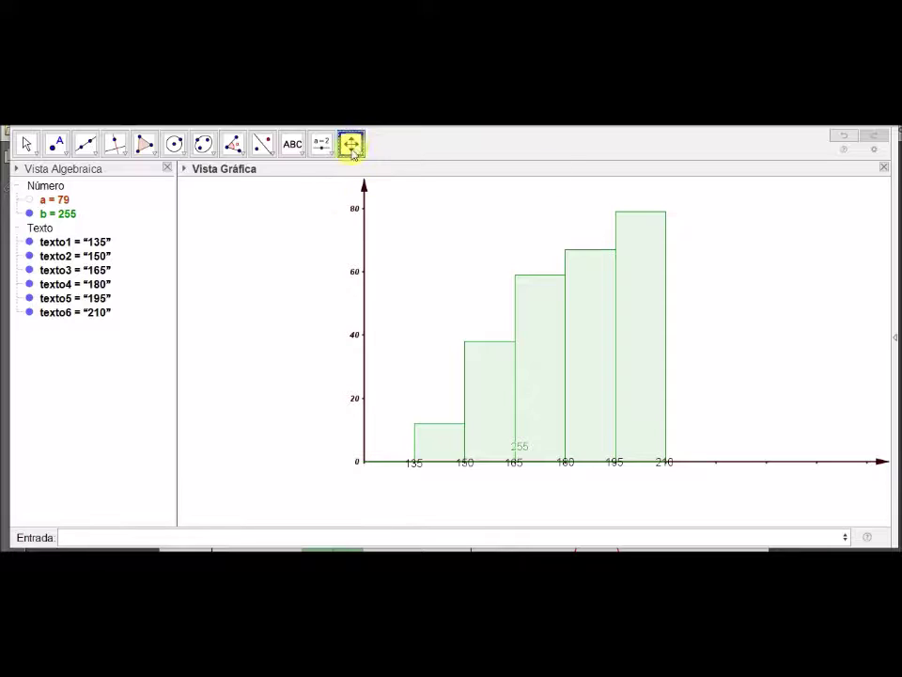
drag(366, 264, 400, 264)
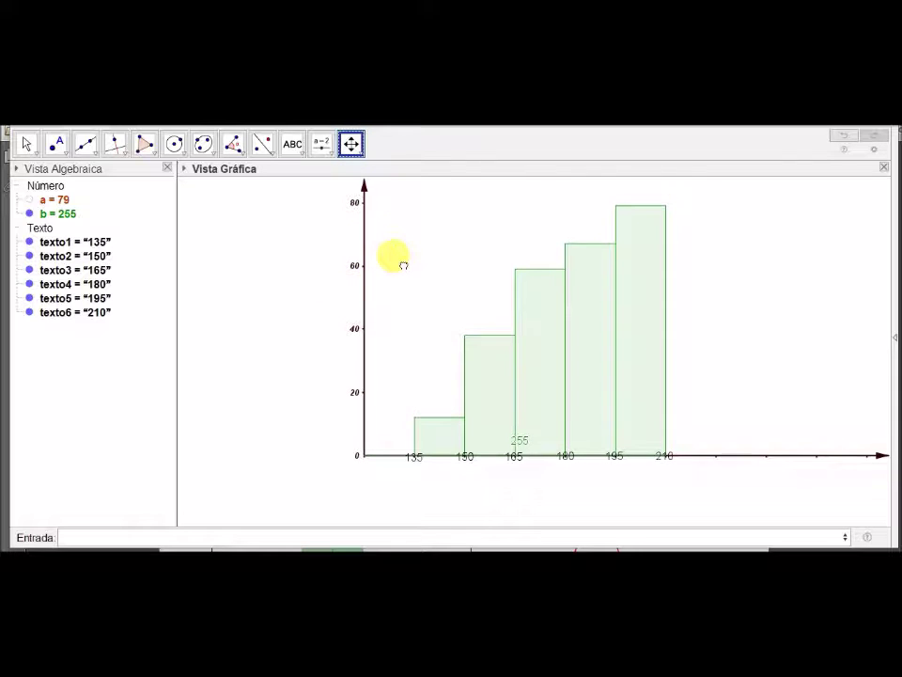
Move the class-limit labels 135, 150, 165, 180, 195 and 210 just below the x-axis, under their bar edges.
click(27, 143)
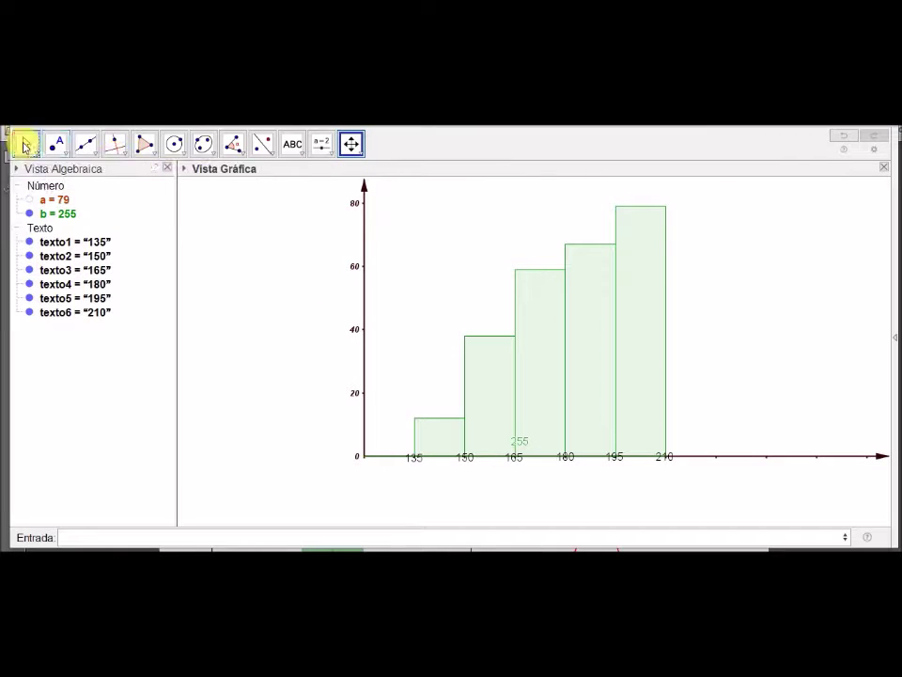
drag(420, 466, 423, 470)
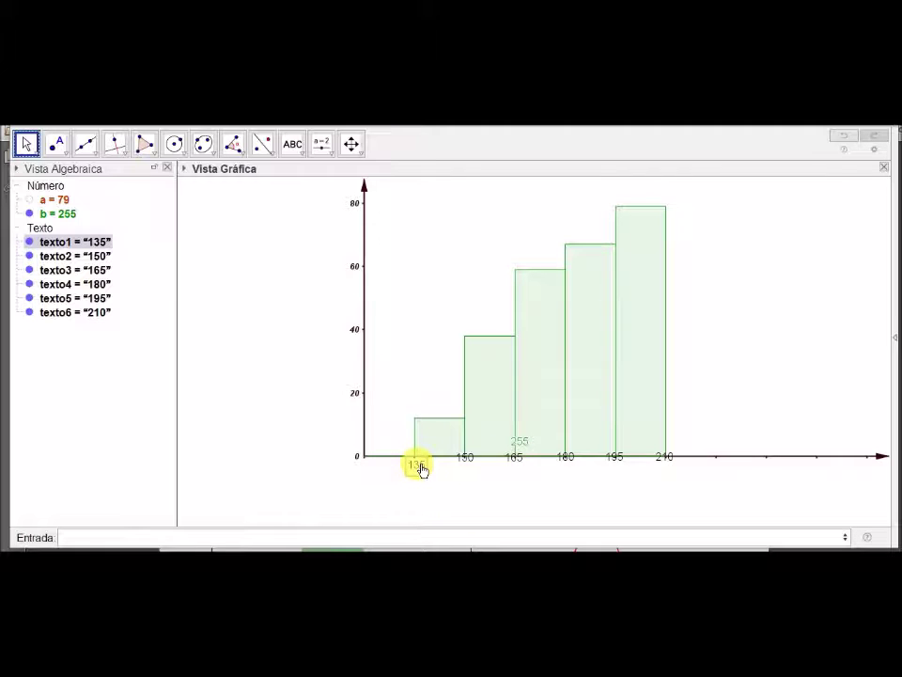
click(464, 464)
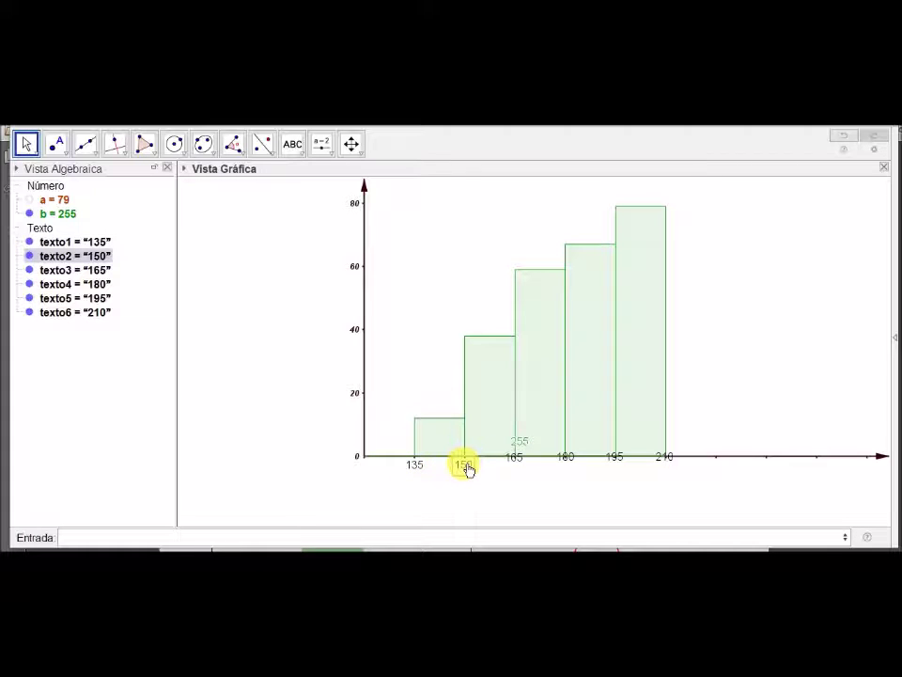
drag(515, 458, 671, 472)
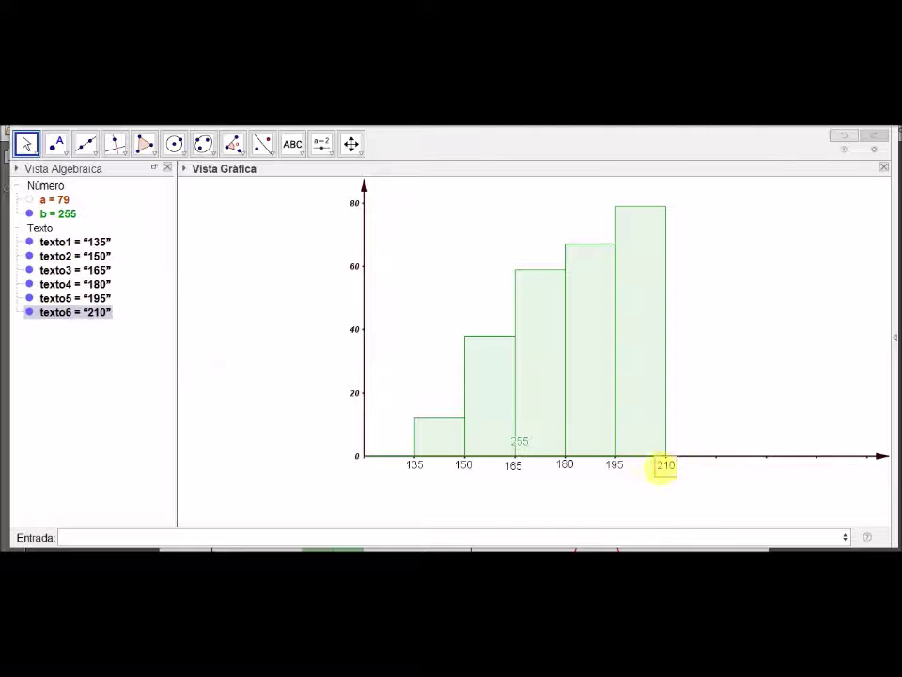
Hide the label of the cumulative histogram b.
right_click(67, 218)
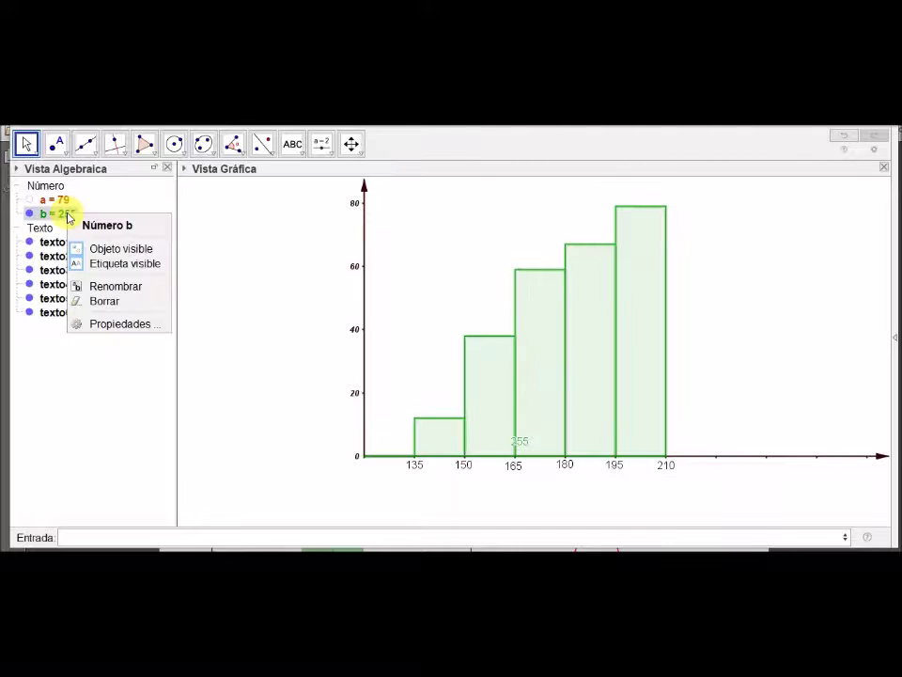
click(117, 267)
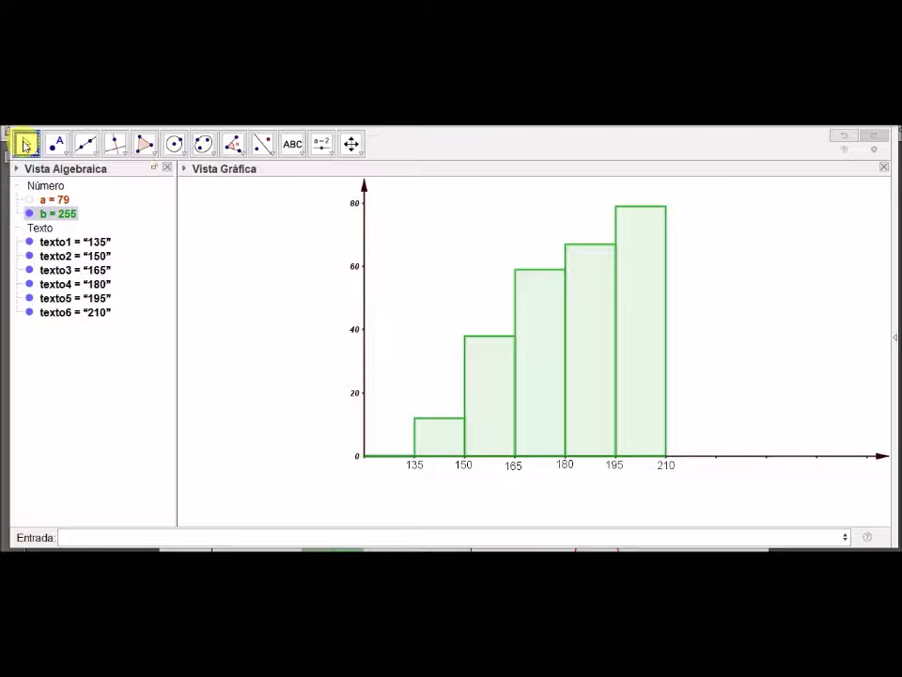
mouse_move(530, 283)
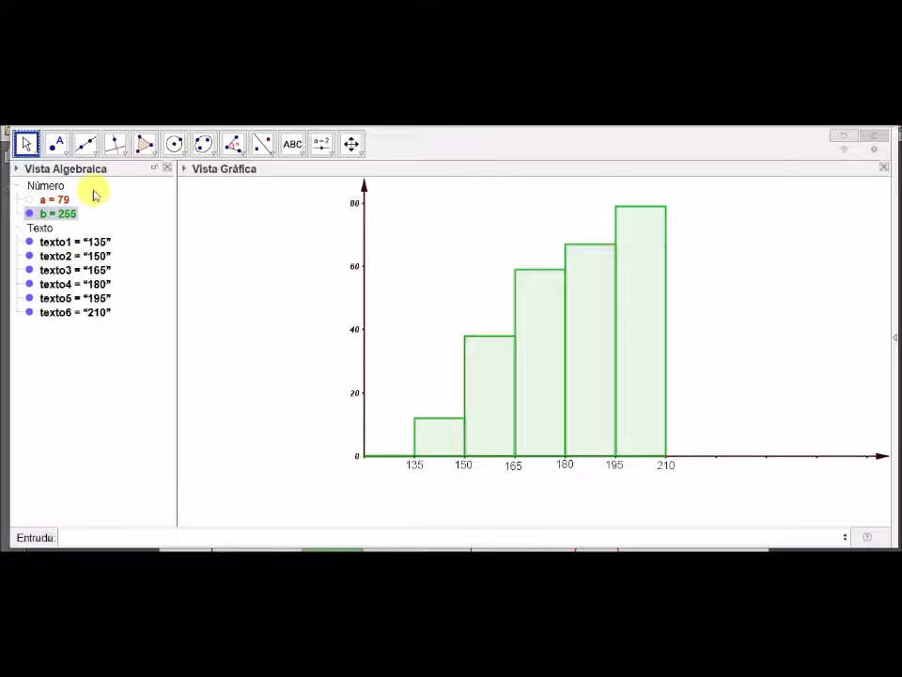
Place a point at (1, 0) on the x-axis and another at the 135–150 bar's upper-right corner, about (1.98, 12.62).
click(55, 143)
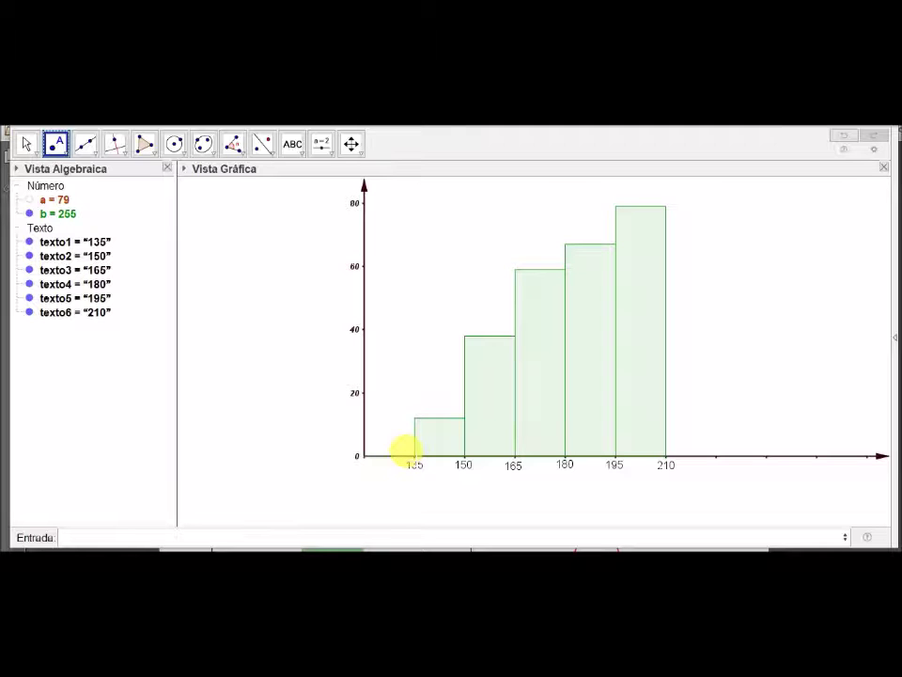
click(415, 458)
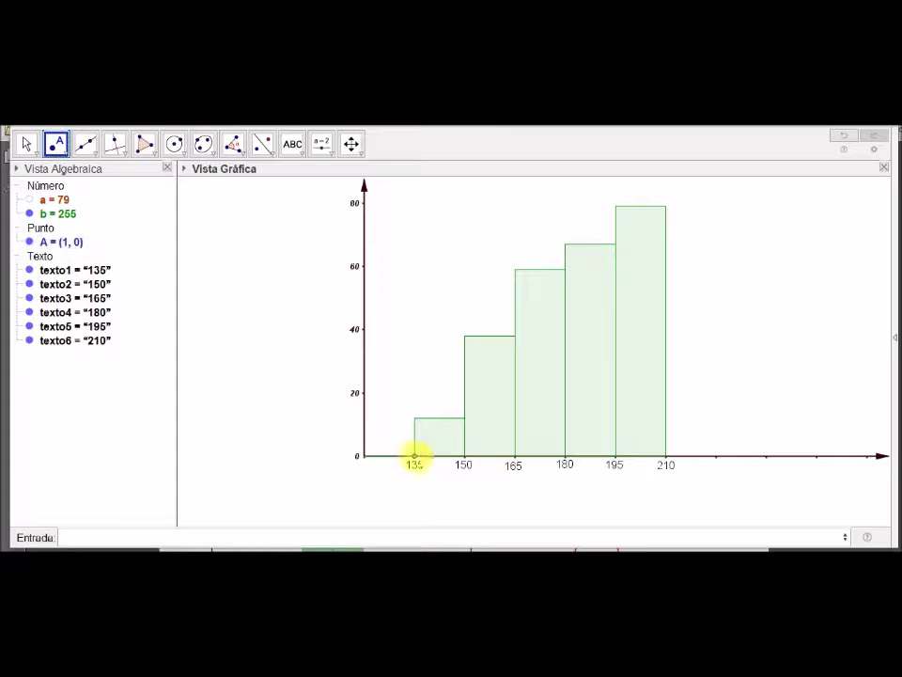
click(463, 417)
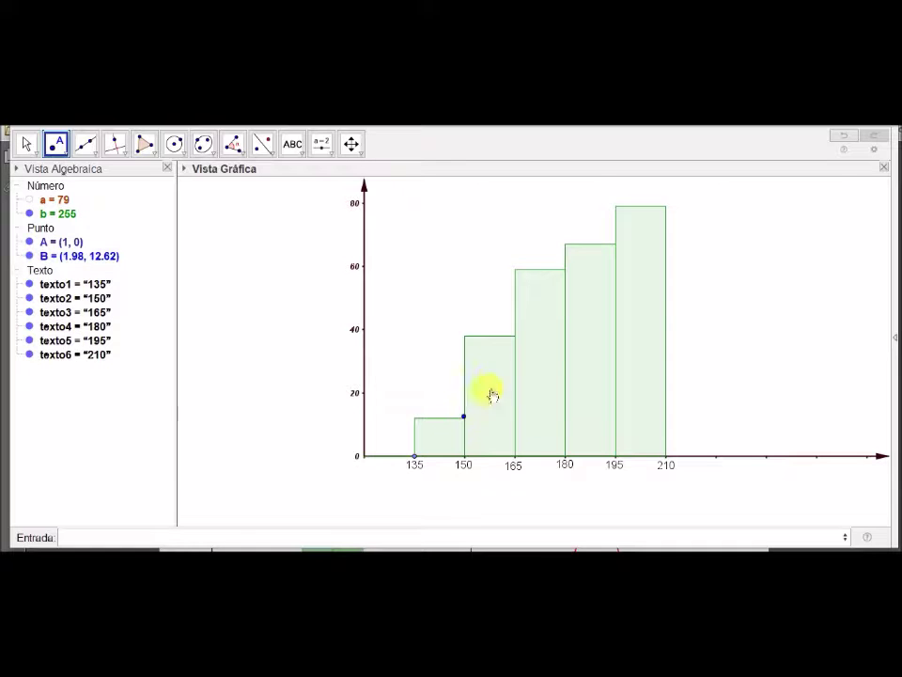
click(515, 330)
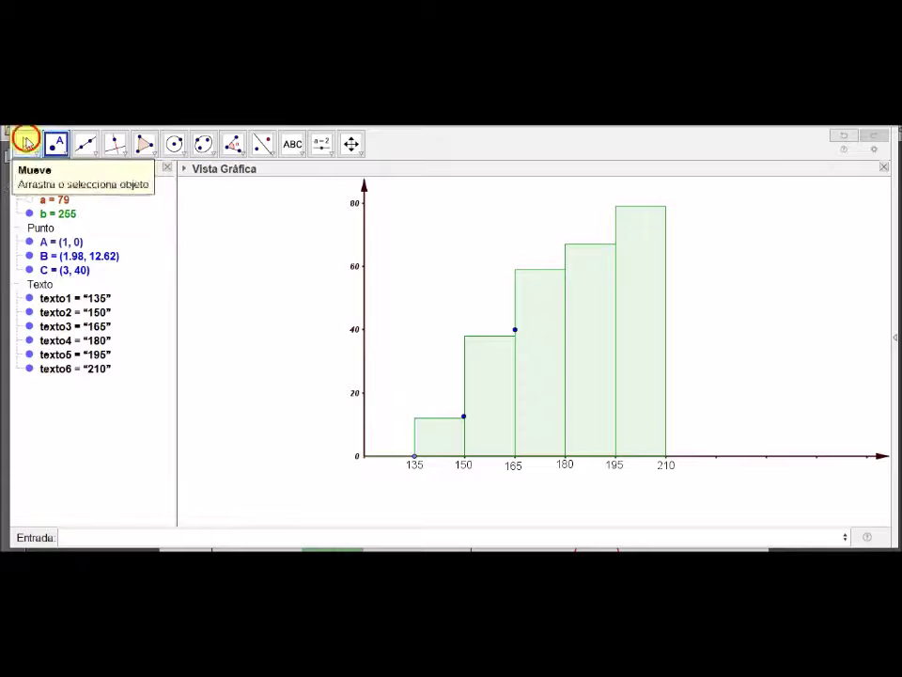
click(27, 142)
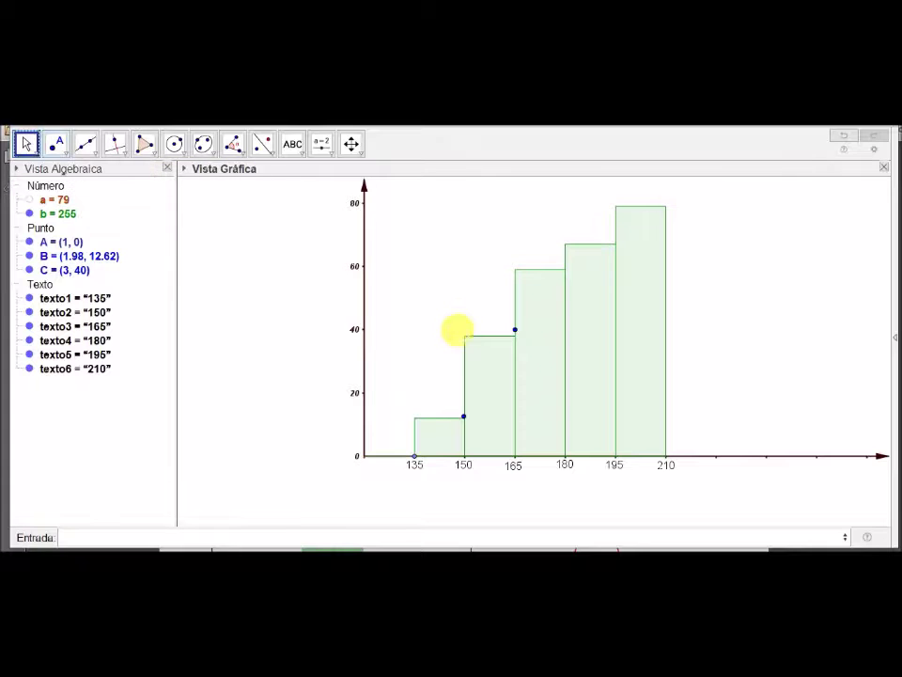
click(843, 135)
Place point C near the upper-right corner of the 150–165 bar and adjust it to (3, 38).
click(56, 143)
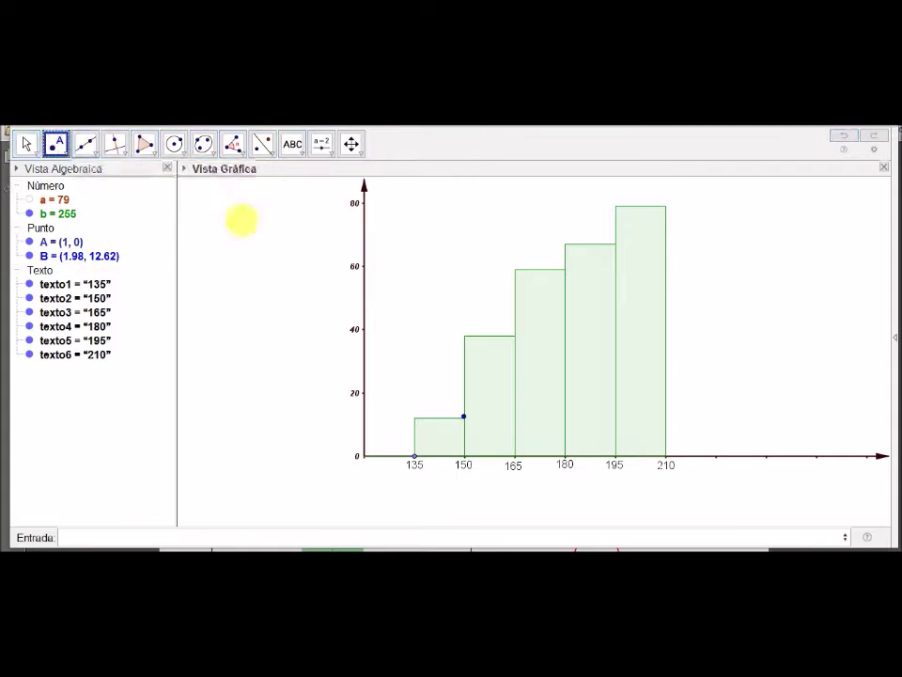
click(517, 334)
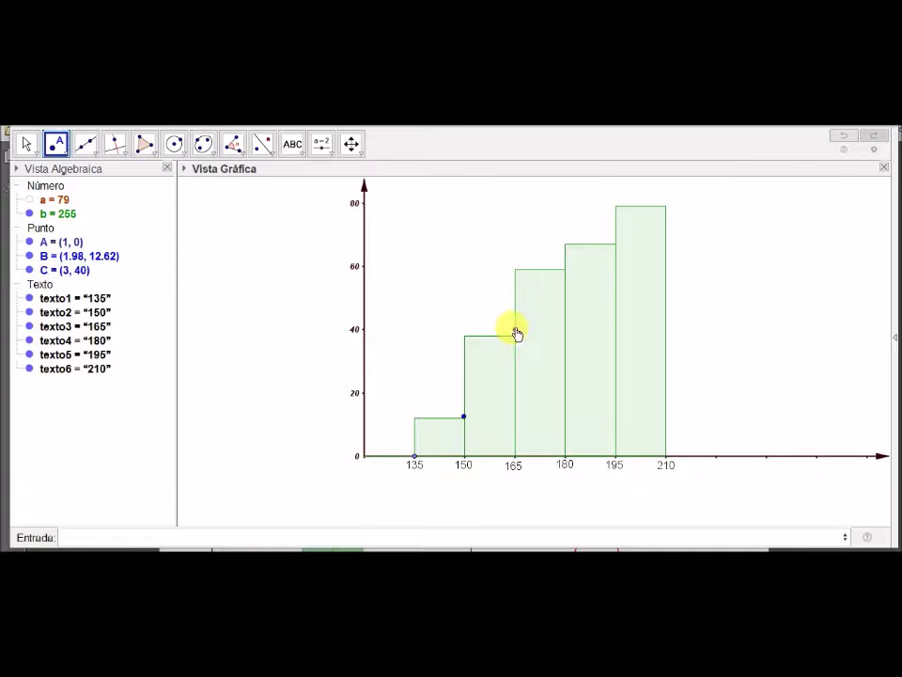
click(24, 145)
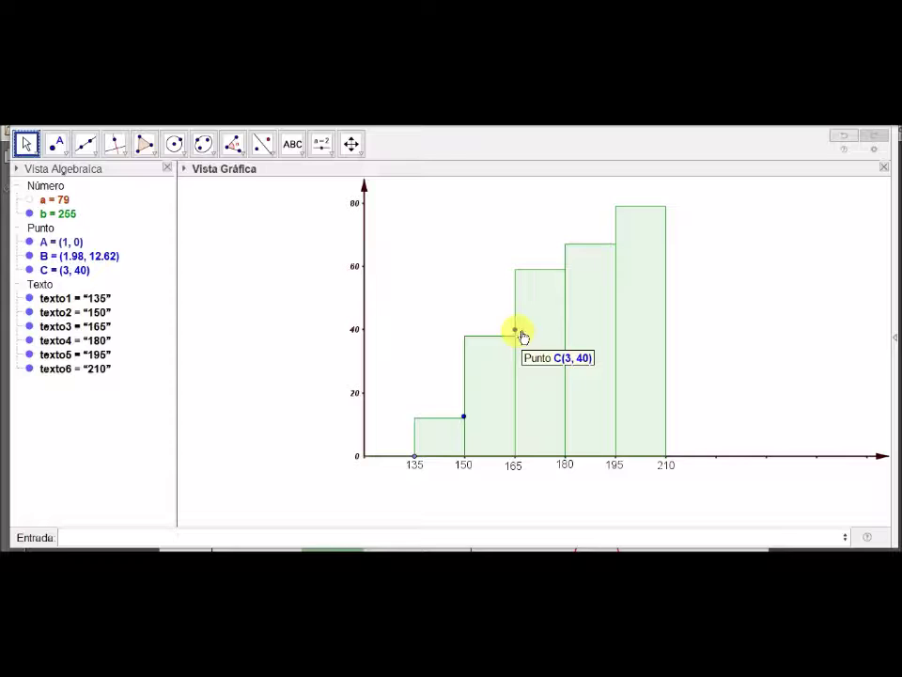
click(517, 331)
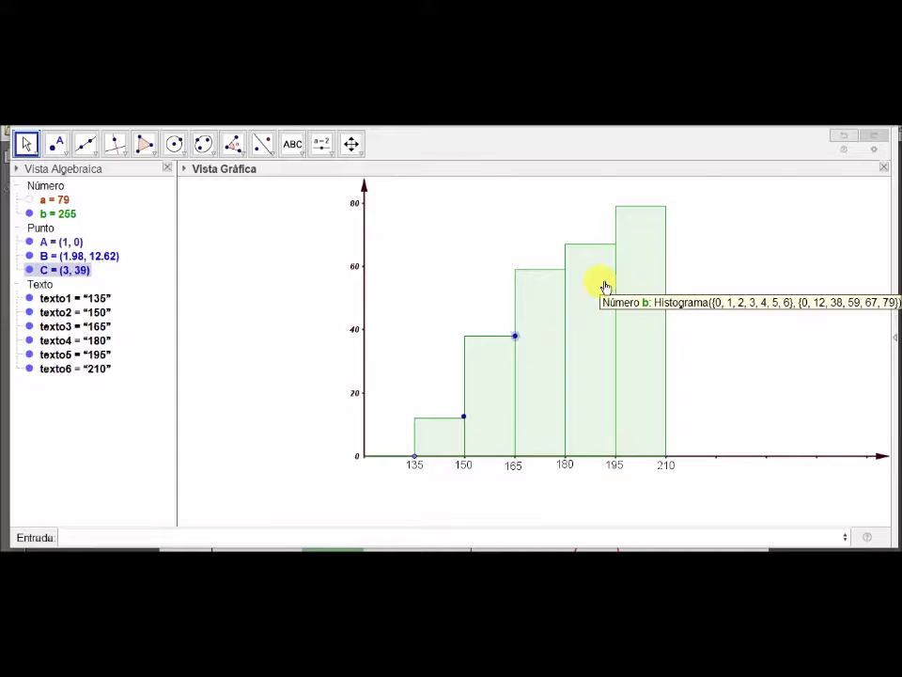
click(570, 274)
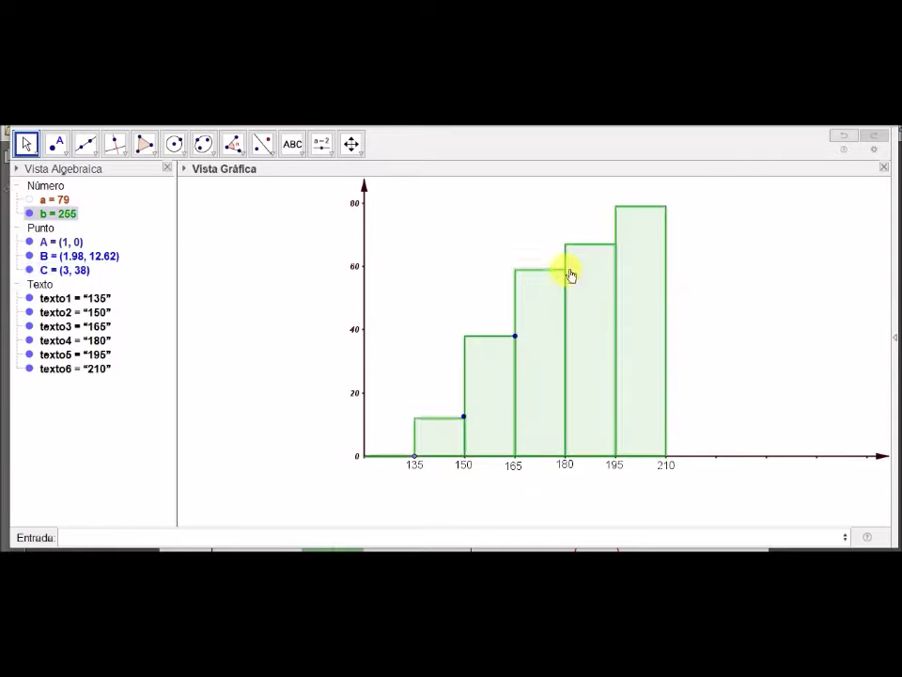
Place points at the upper-right corners of the last three bars, at about (4, 60), (4.99, 66.92) and (6, 80).
click(56, 143)
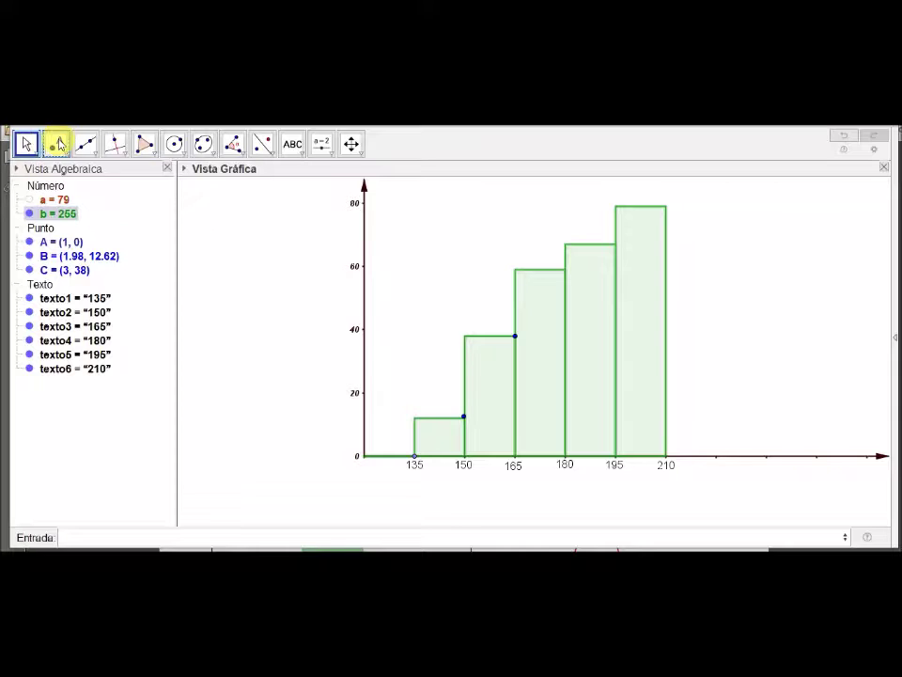
click(565, 266)
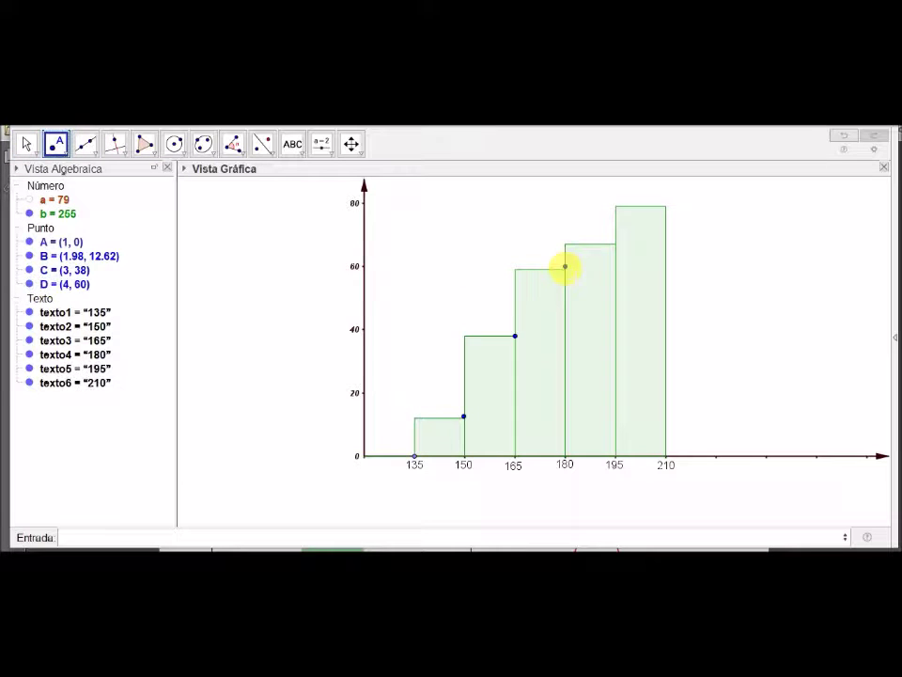
click(616, 245)
click(665, 203)
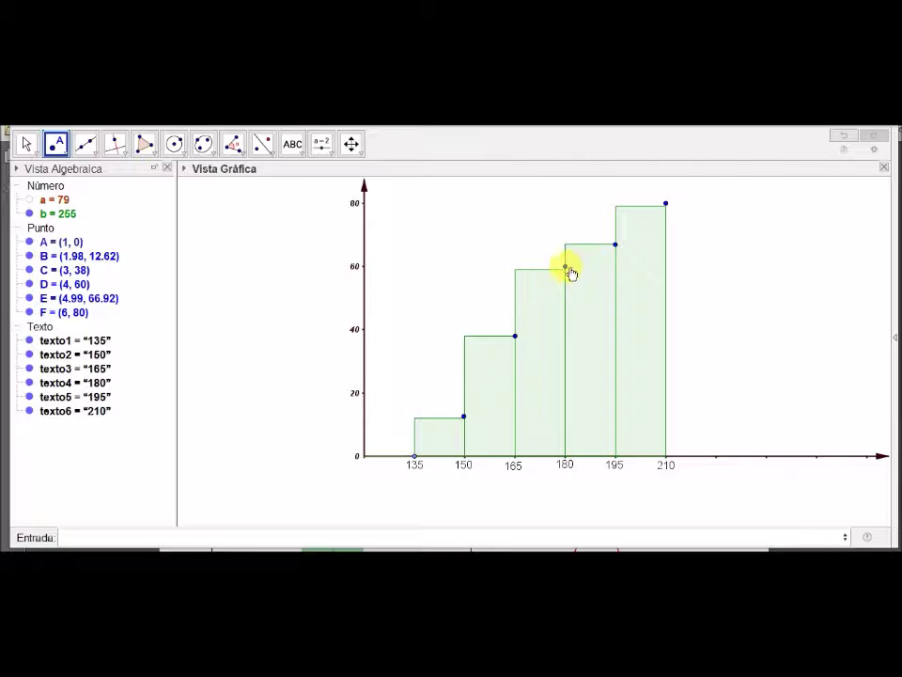
Adjust point D to (4, 59) and point F to (6, 79) so they sit on their bar corners.
click(26, 143)
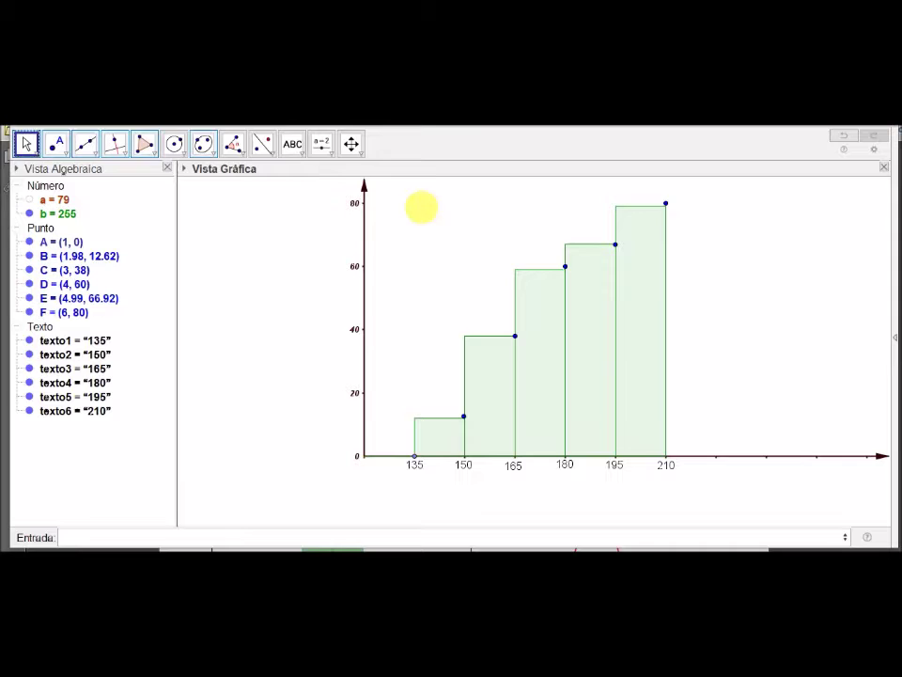
click(565, 266)
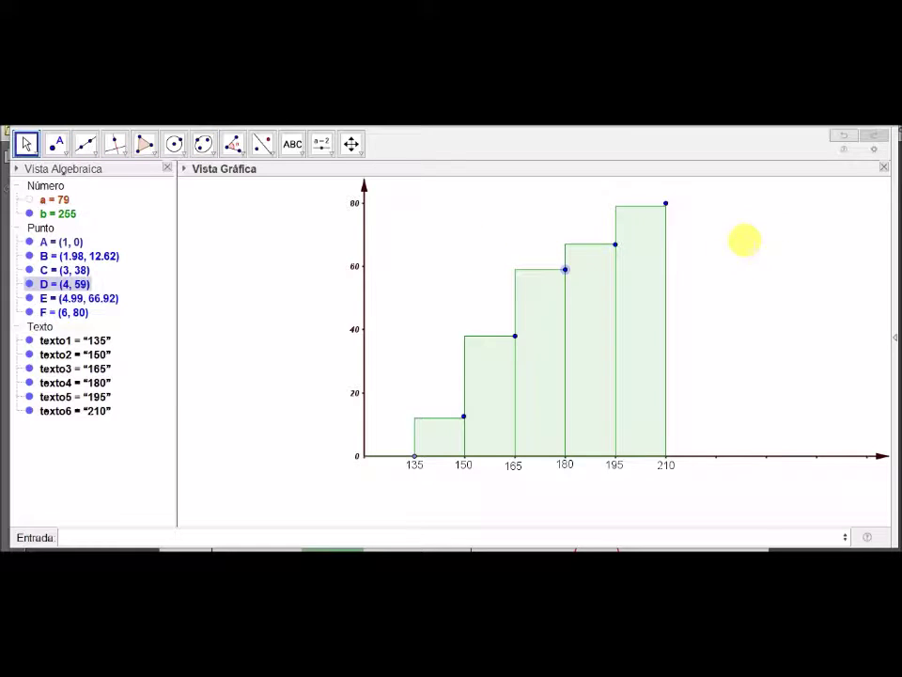
click(667, 204)
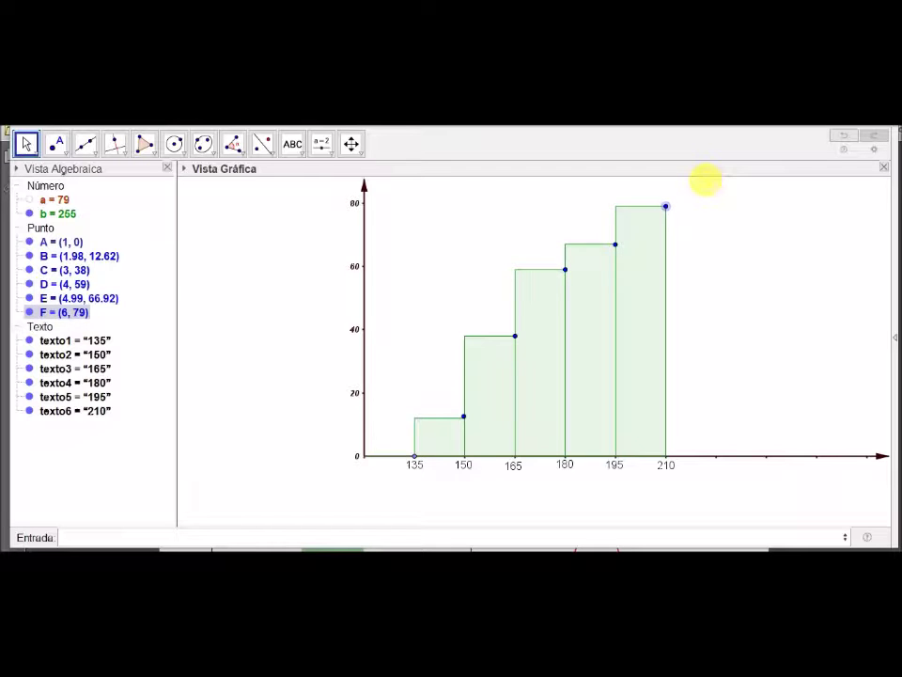
Draw a Poligonal from A through B, C, D, E and F, ending at a new point at about (7.5, 78.8).
click(98, 156)
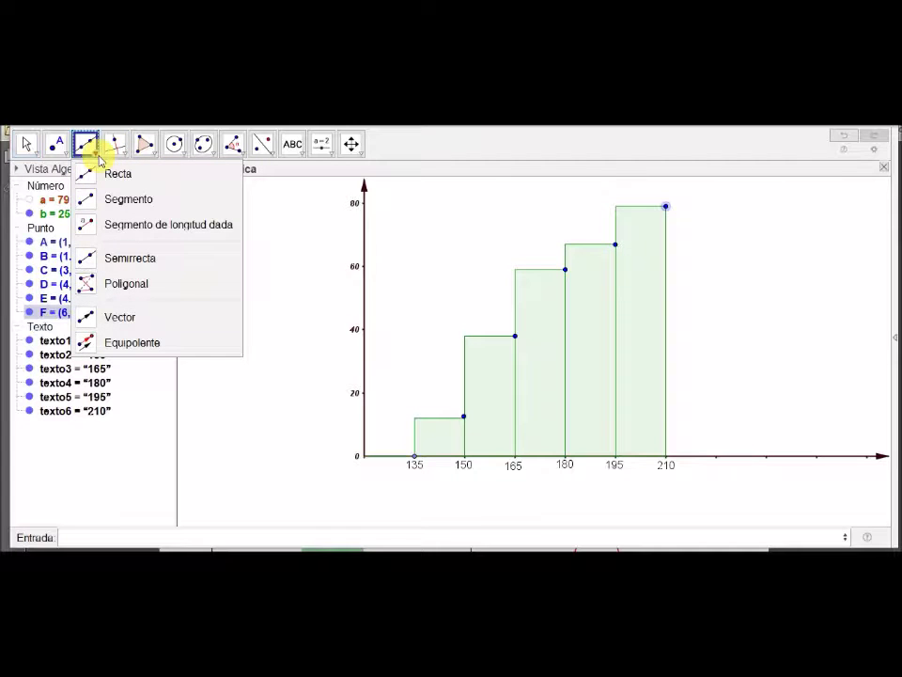
click(121, 284)
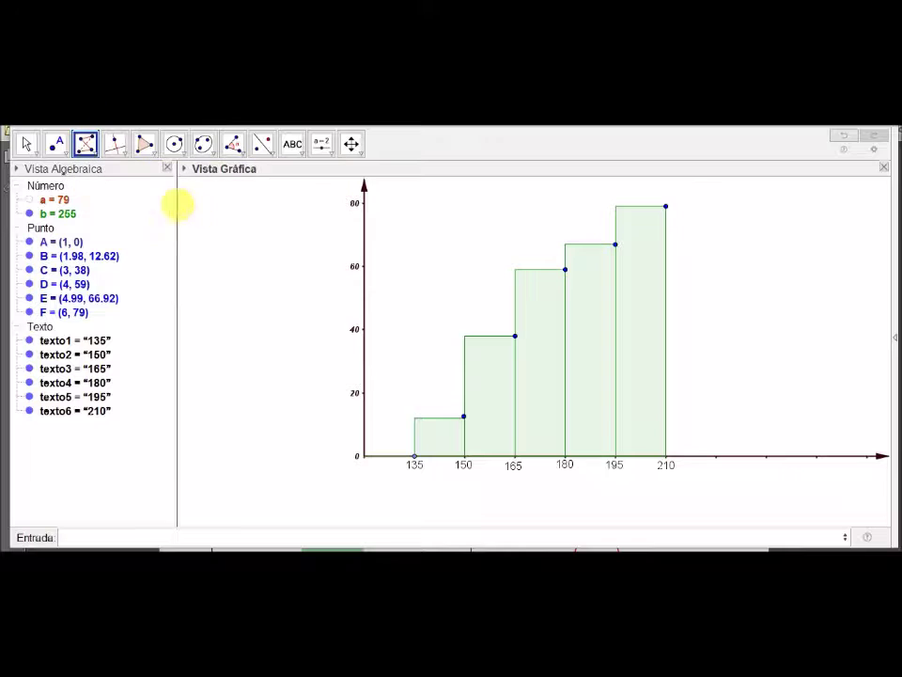
click(416, 458)
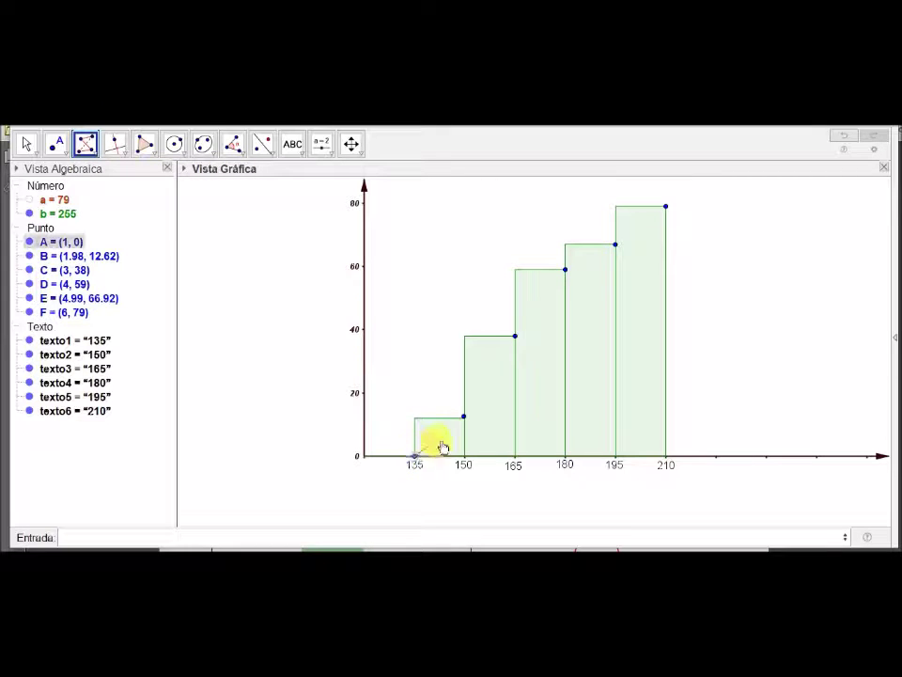
click(463, 416)
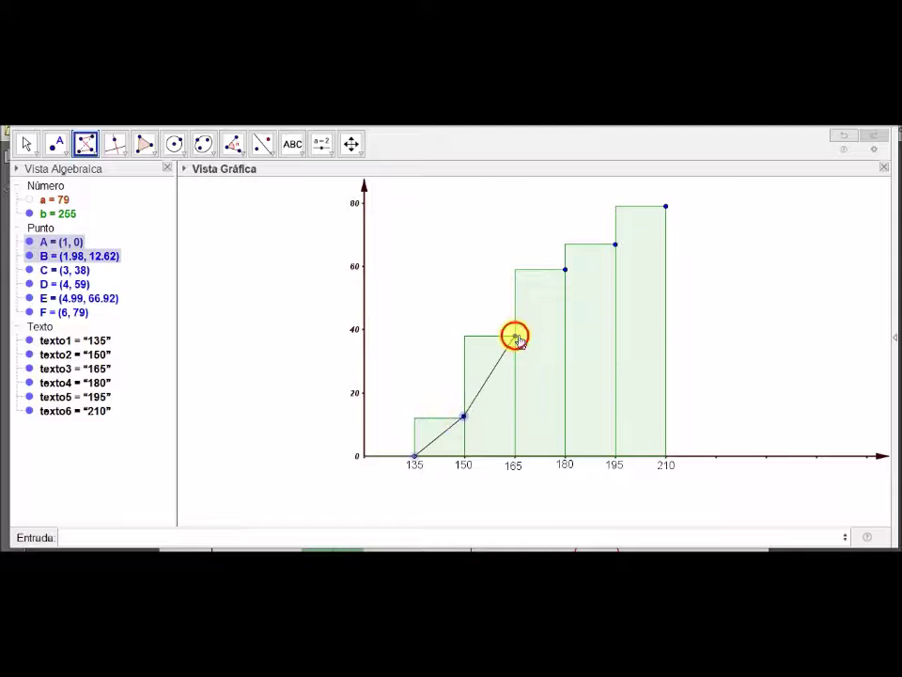
click(515, 337)
click(566, 271)
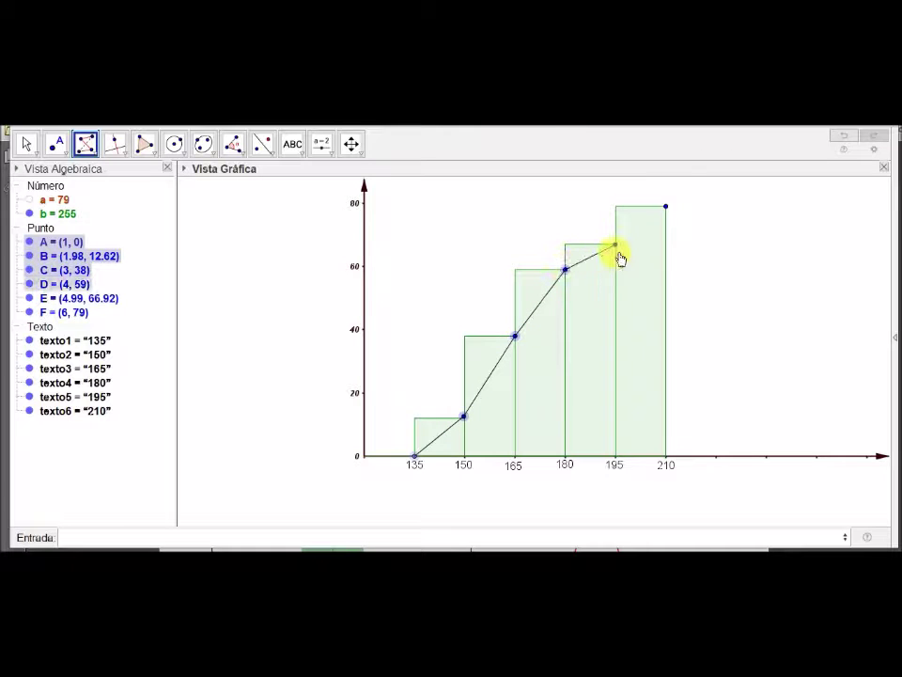
click(615, 244)
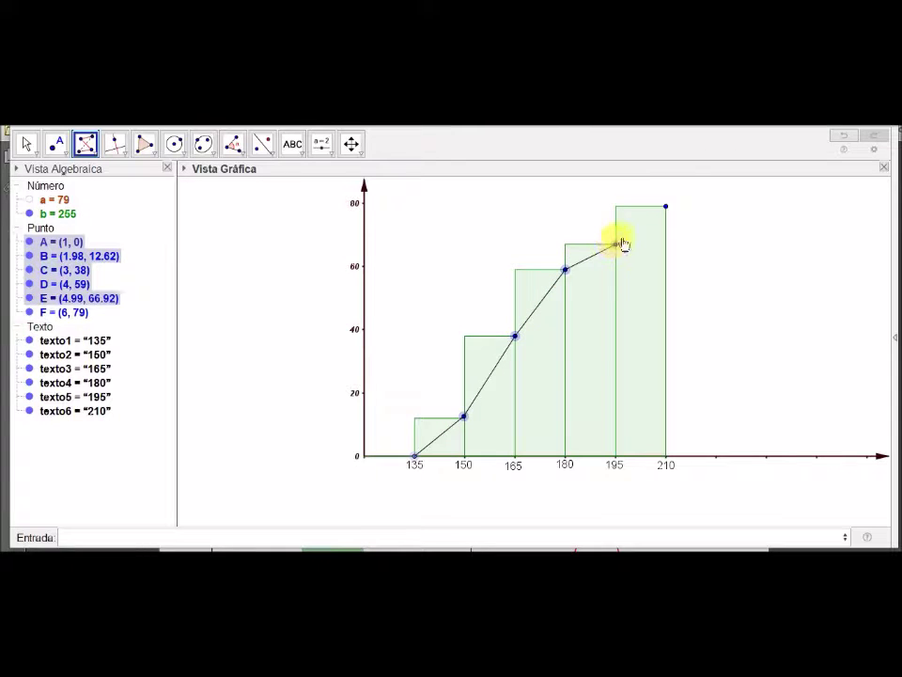
click(666, 206)
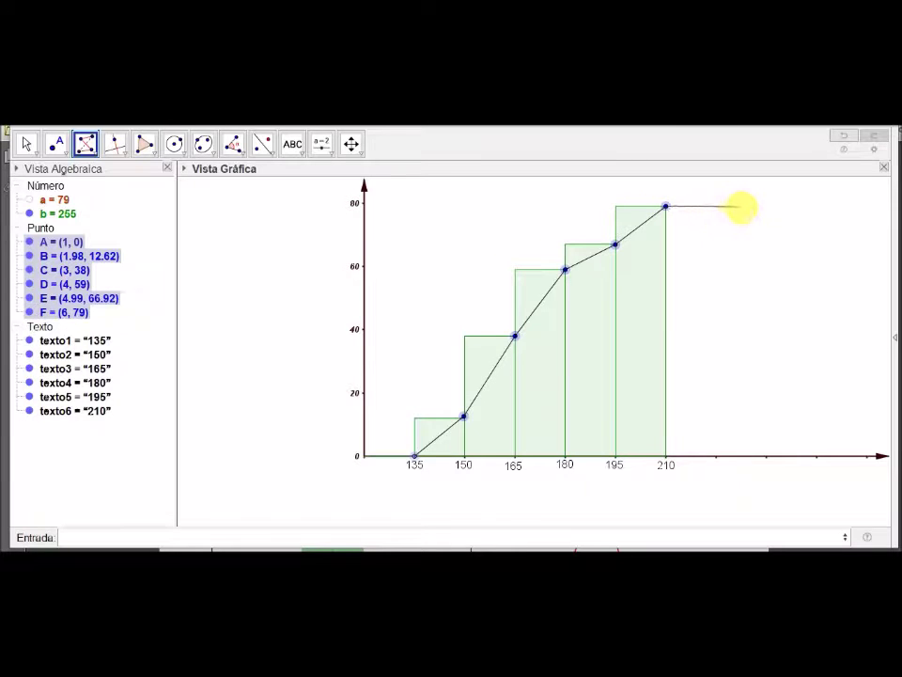
click(741, 206)
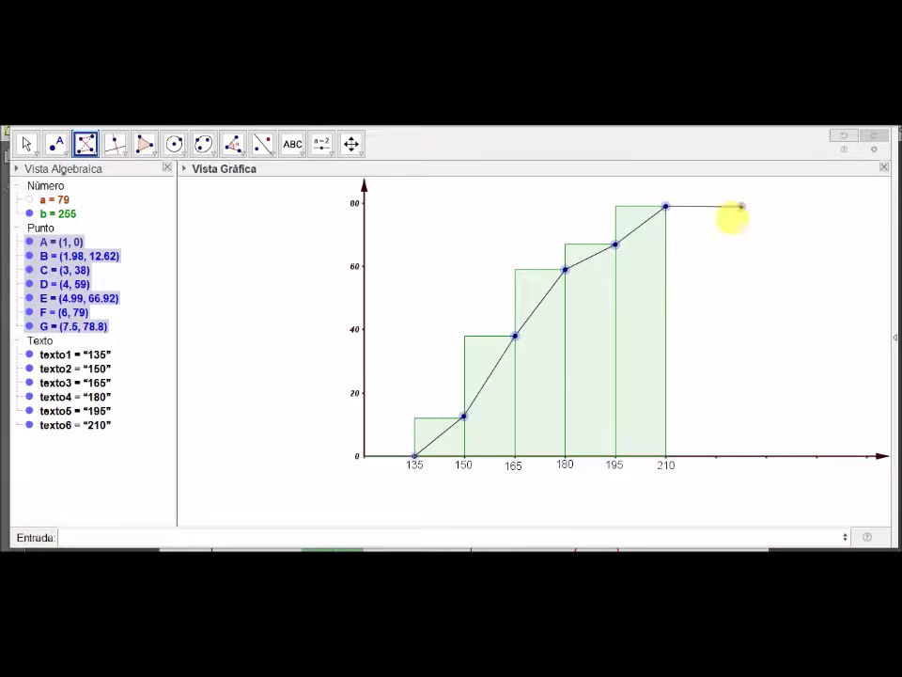
click(416, 458)
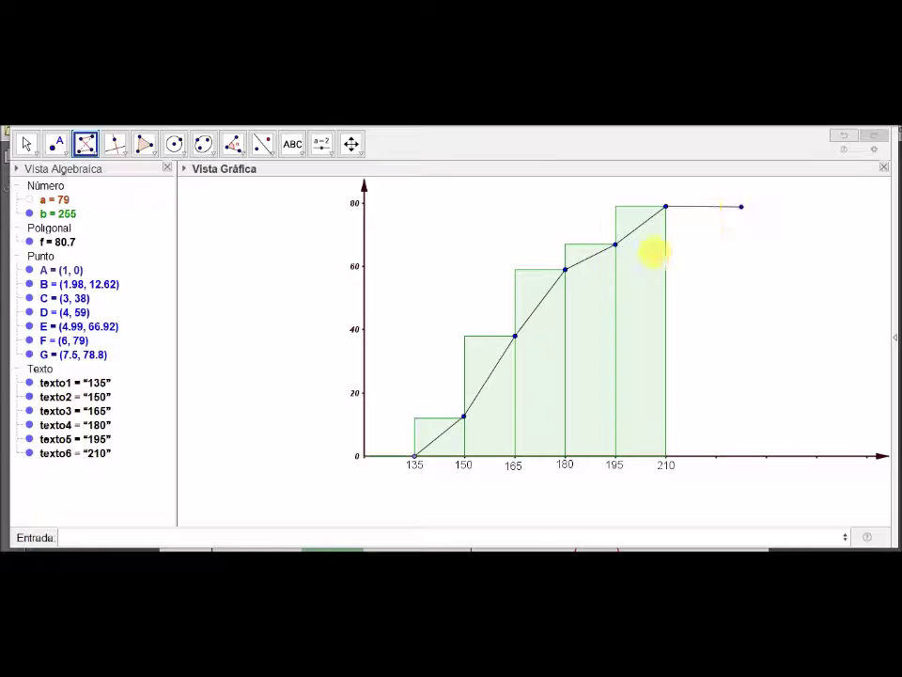
Color the cumulative Poligonal f brown (#993300) and set its line thickness to 7.
right_click(61, 243)
click(115, 370)
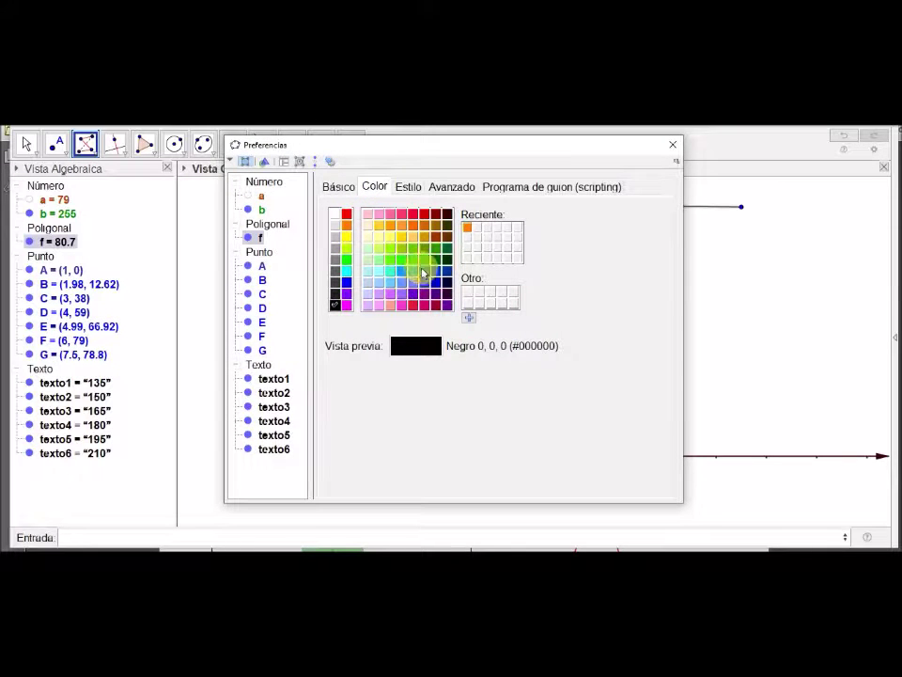
click(435, 237)
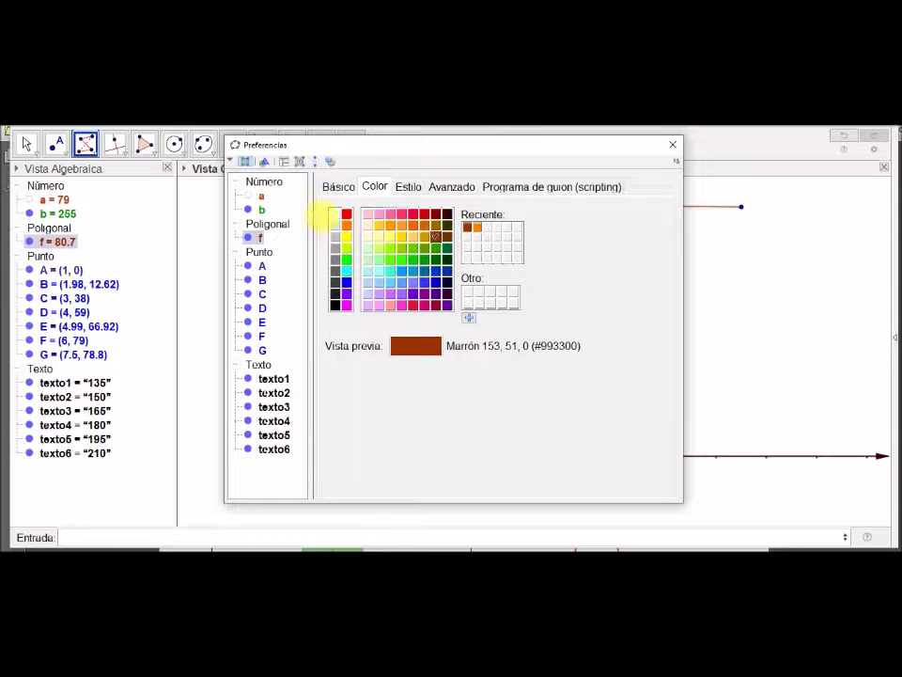
click(405, 187)
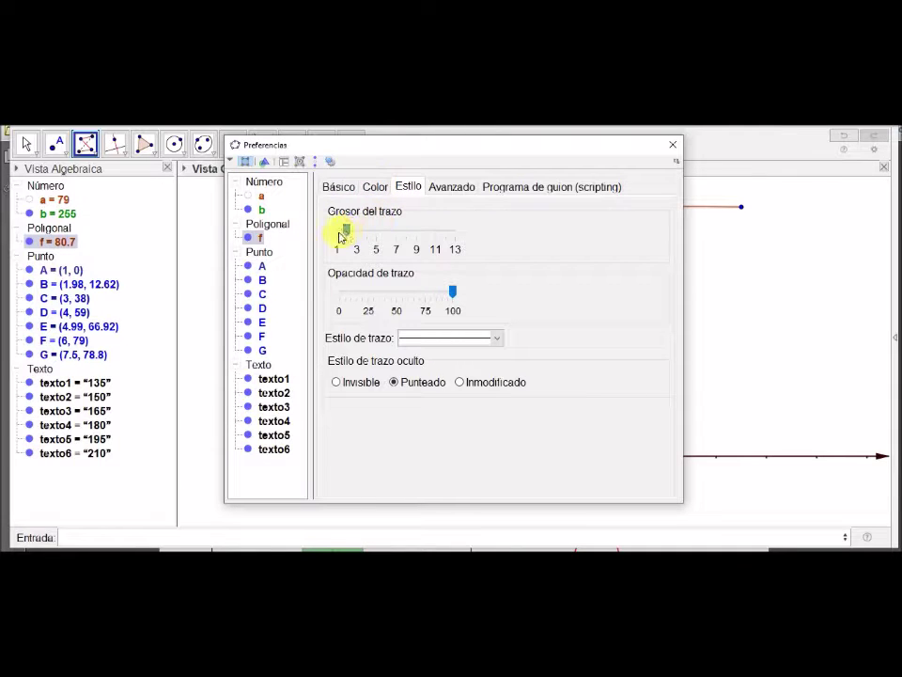
drag(350, 235, 400, 237)
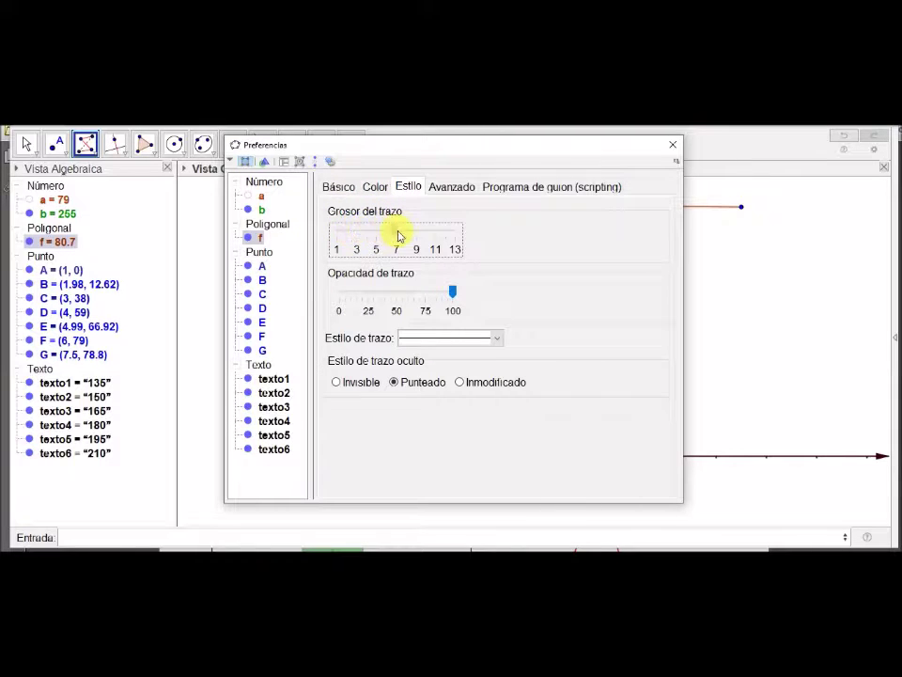
click(673, 145)
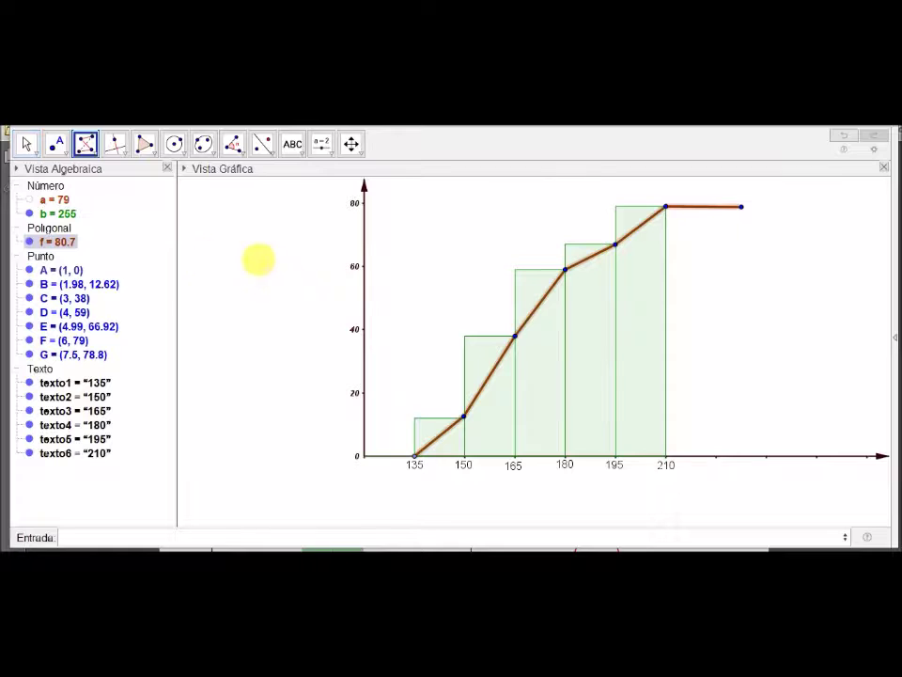
Draw a sample Poligonal through three points in the empty area beside the cumulative histogram, closing on its first point, and undo it.
click(263, 266)
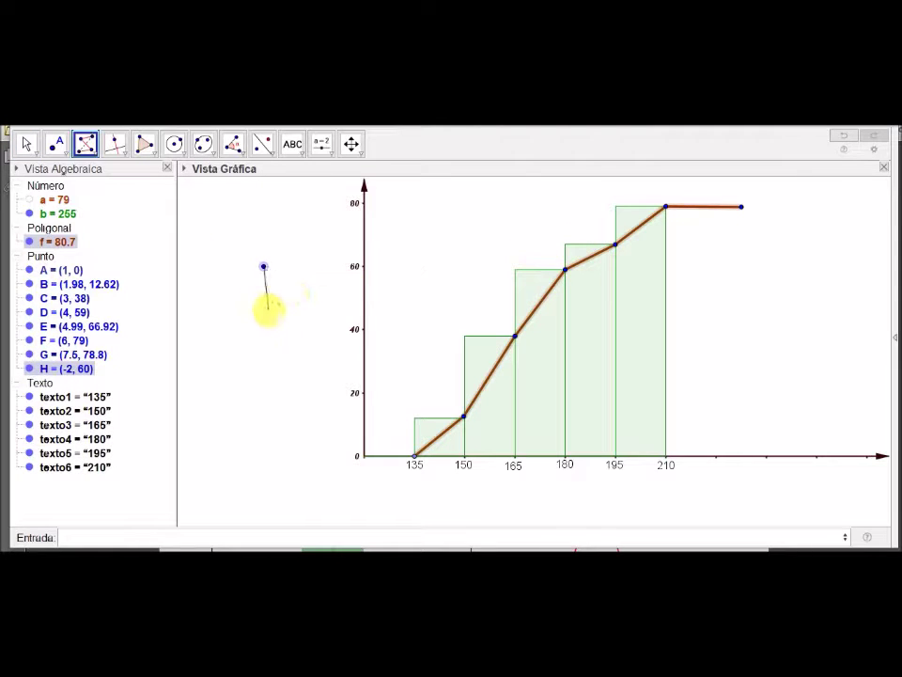
click(261, 304)
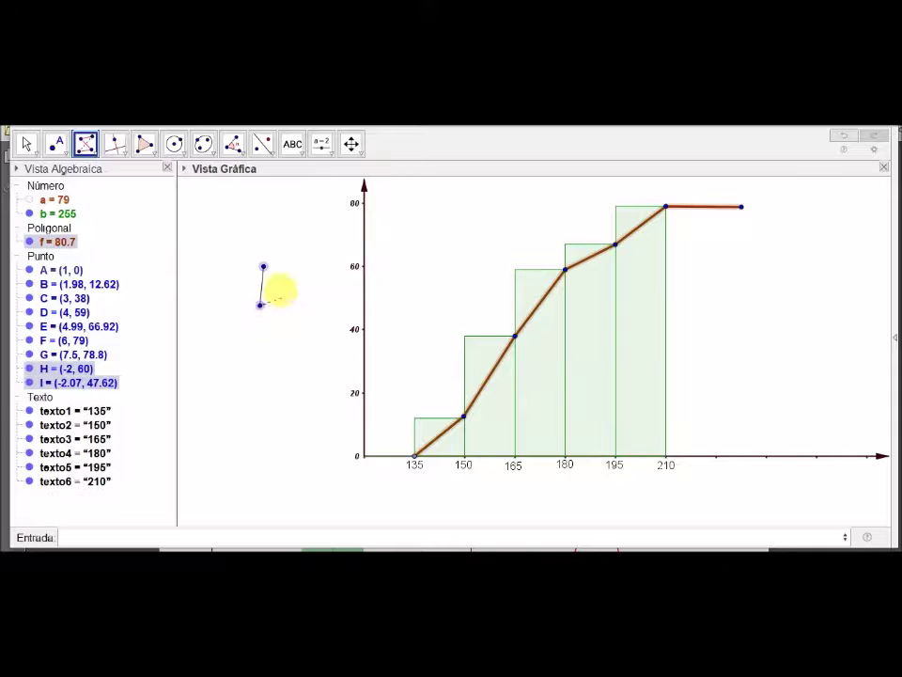
click(281, 281)
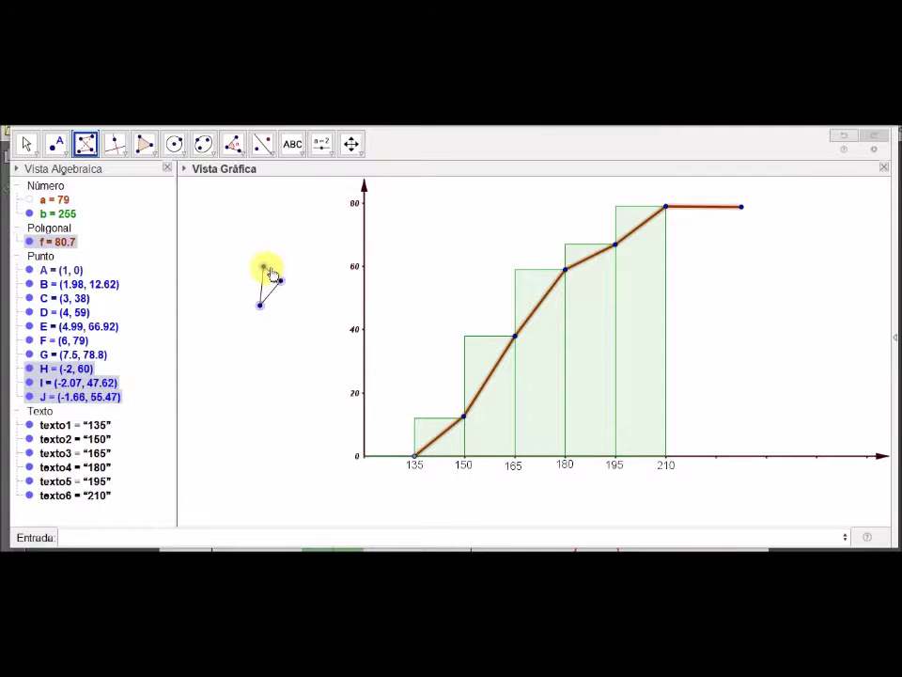
click(265, 269)
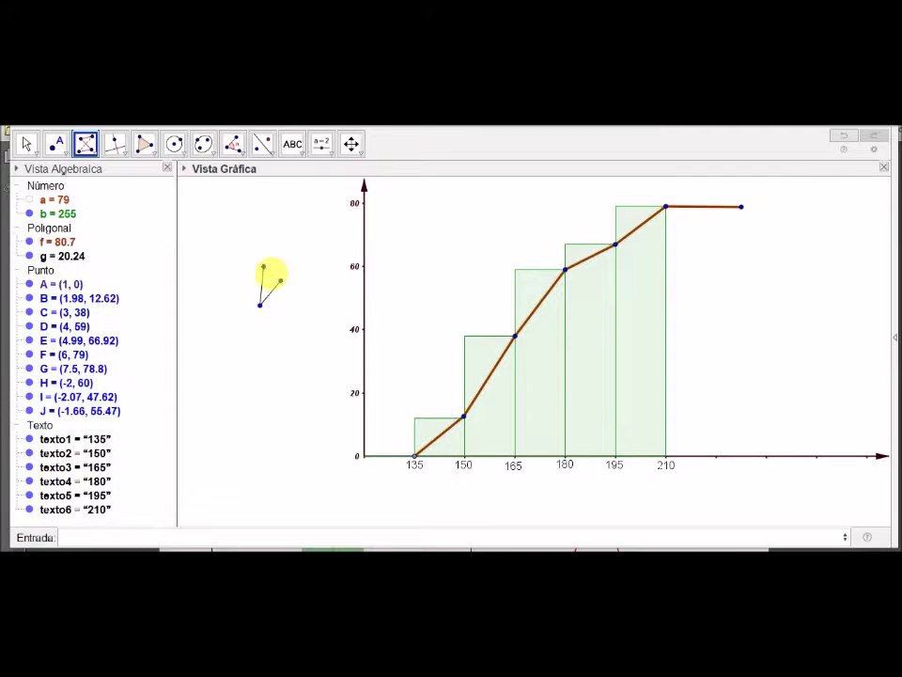
click(844, 137)
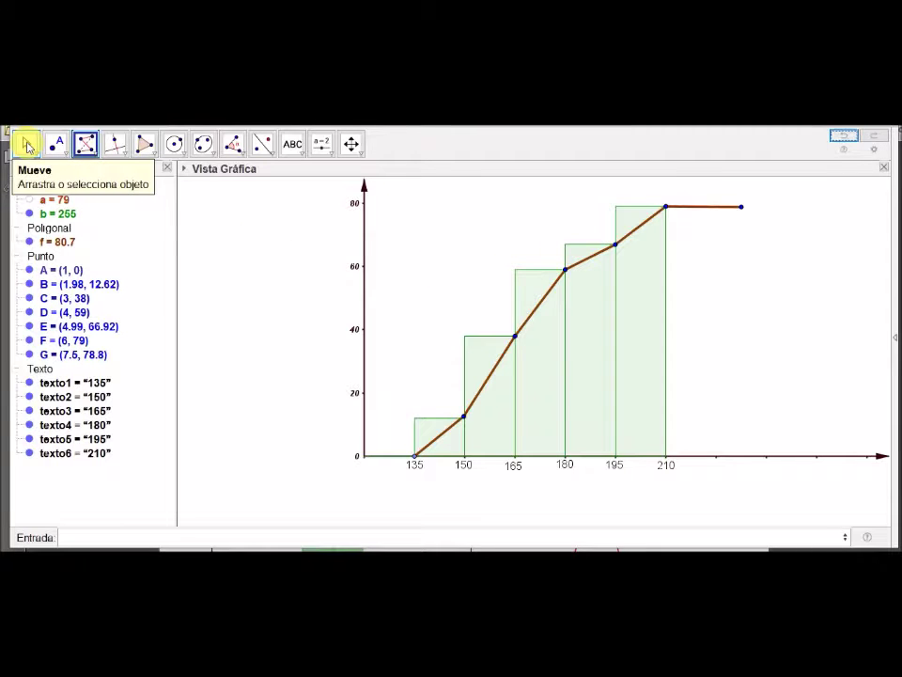
Hide the Poligonal f and its points A through G.
click(29, 243)
click(29, 270)
click(29, 284)
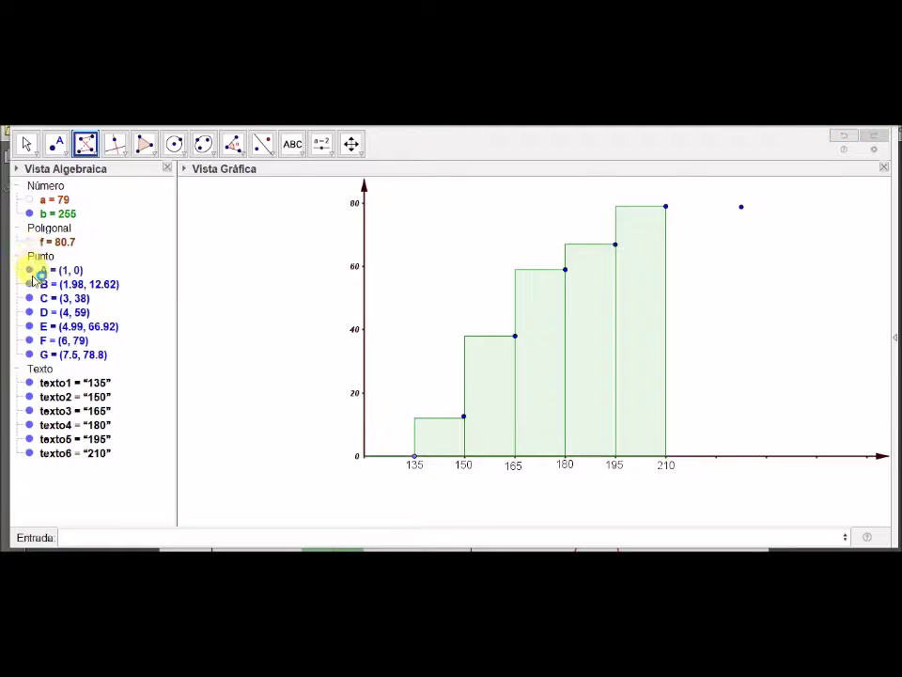
click(29, 298)
click(29, 312)
click(29, 328)
click(29, 342)
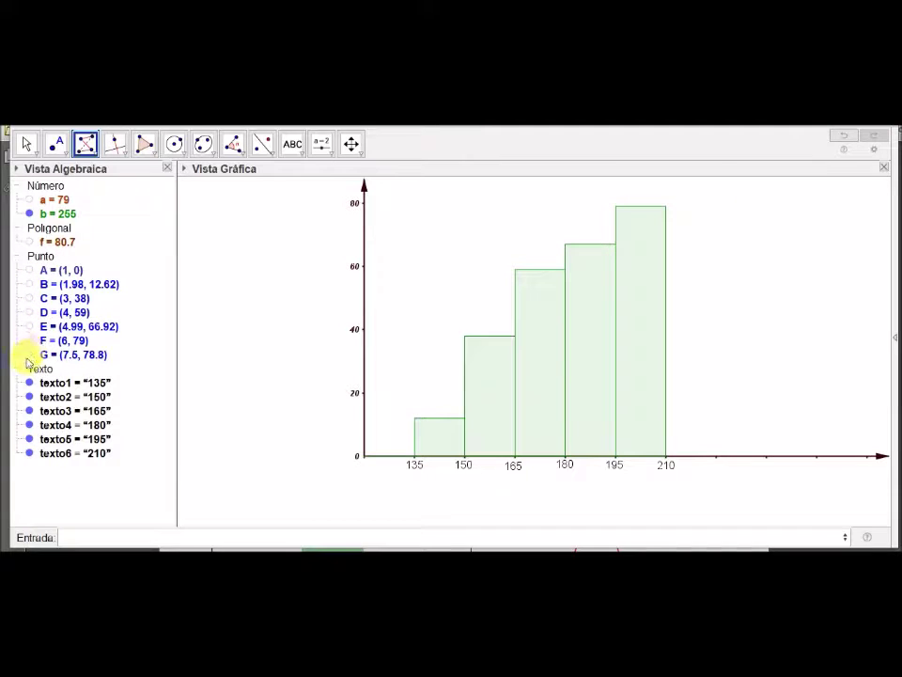
Hide the cumulative histogram b and show the absolute frequency histogram a.
click(21, 214)
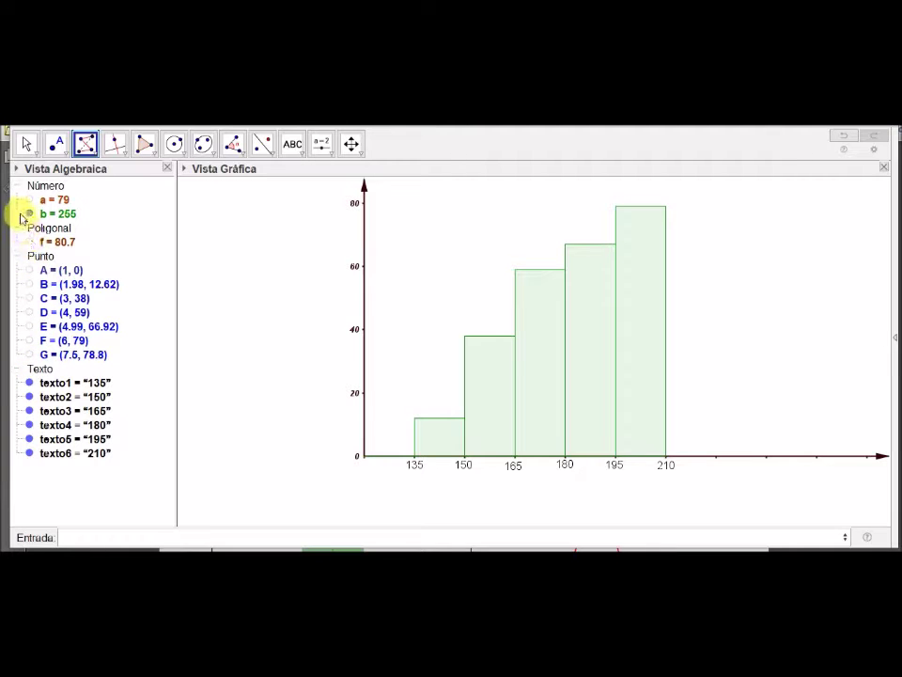
click(30, 214)
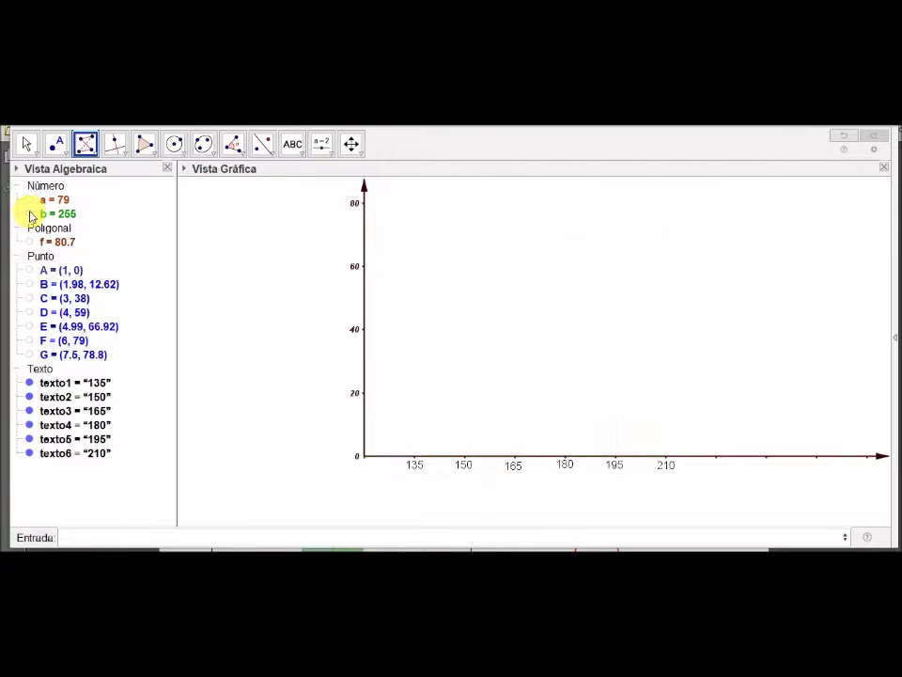
click(30, 201)
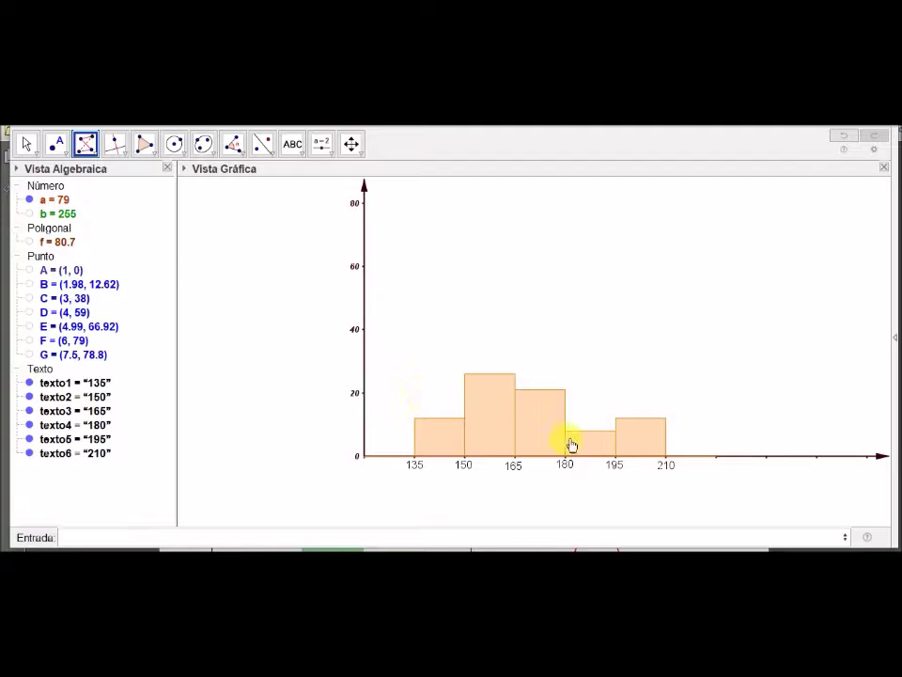
Stretch the vertical axis so its visible scale ends near 30 and the absolute frequency bars fill the view.
click(349, 144)
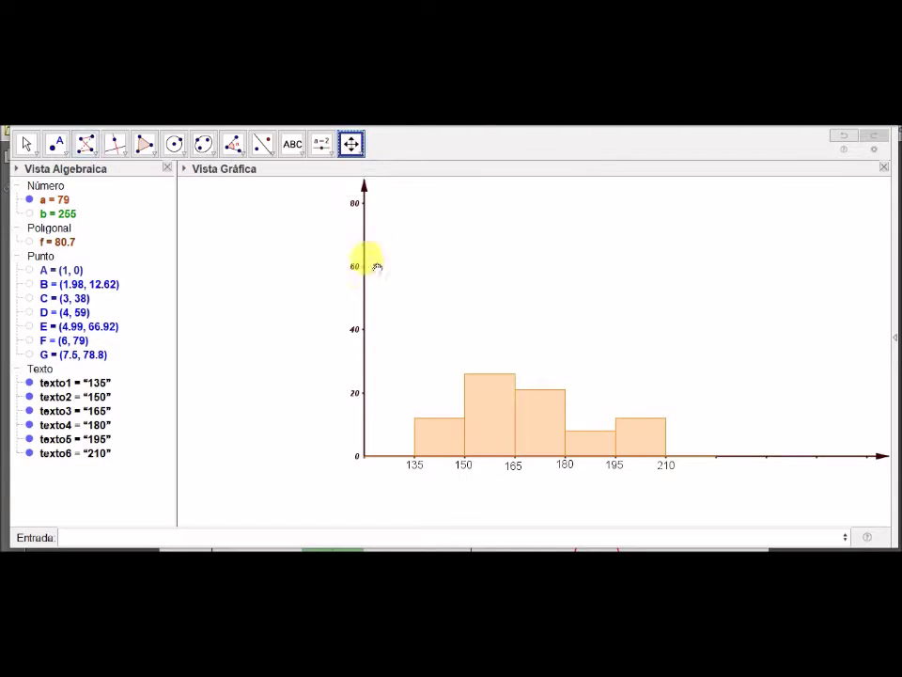
drag(366, 299, 379, 215)
drag(367, 298, 363, 201)
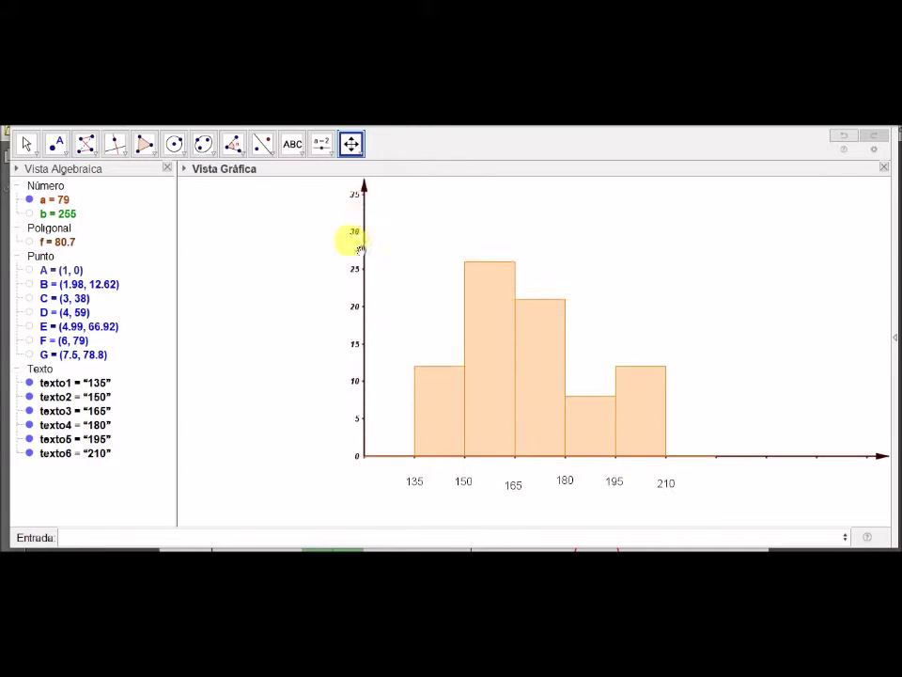
mouse_move(369, 298)
mouse_down()
mouse_move(369, 257)
mouse_move(366, 275)
mouse_up()
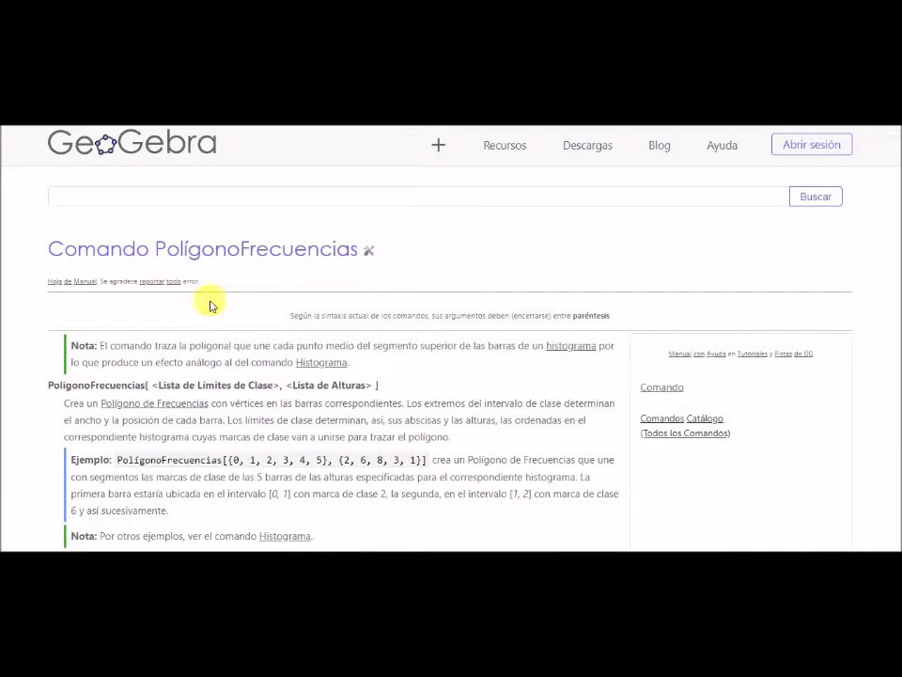
Review the PolígonoFrecuencias syntax in the online GeoGebra manual, and copy the class-limit and height lists from histogram a's definition in GeoGebra.
scroll(371, 276, down, 1)
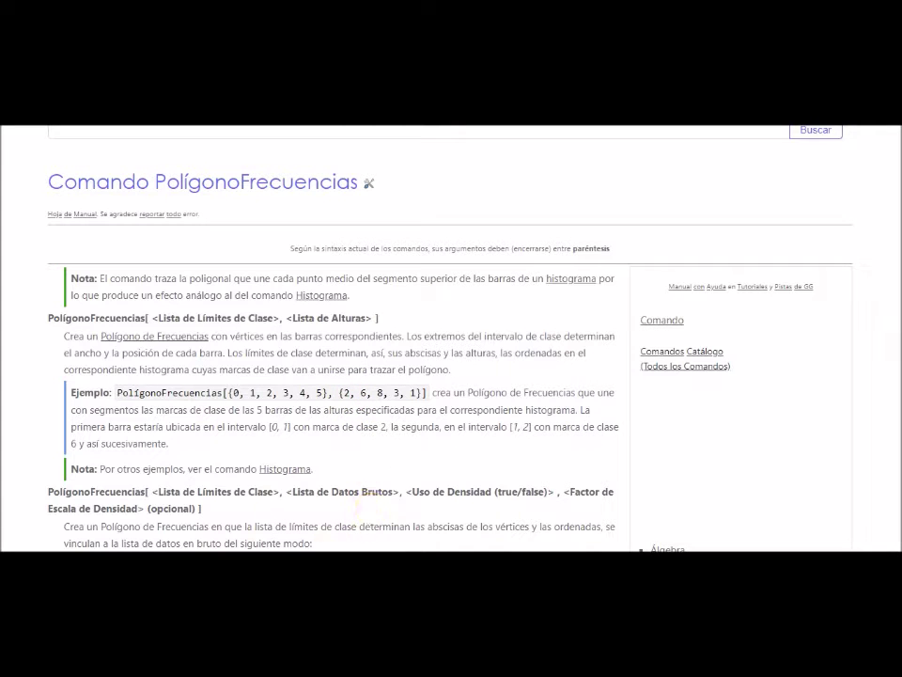
key(alt+Tab)
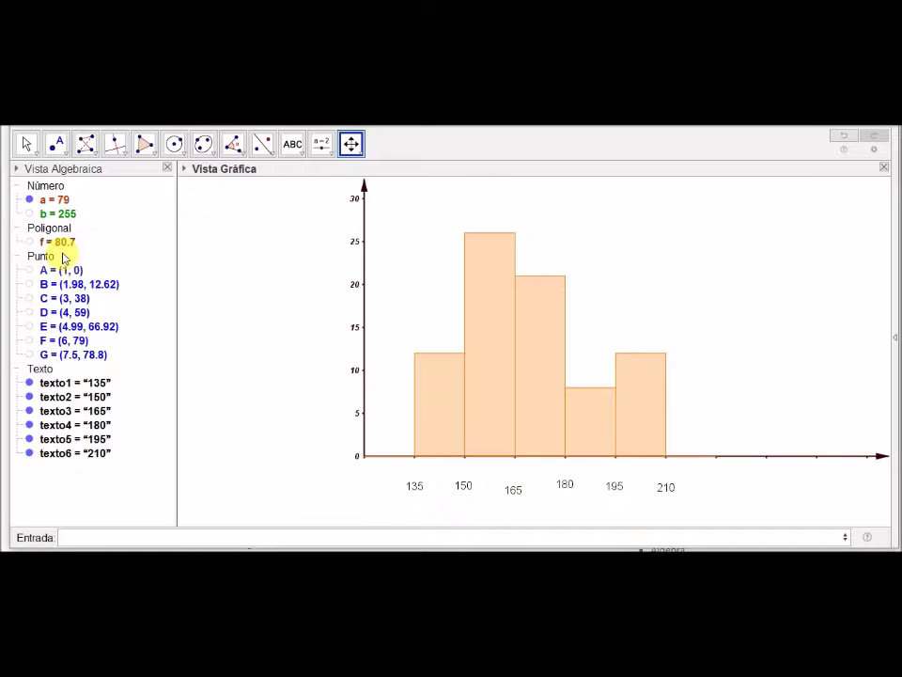
double_click(58, 202)
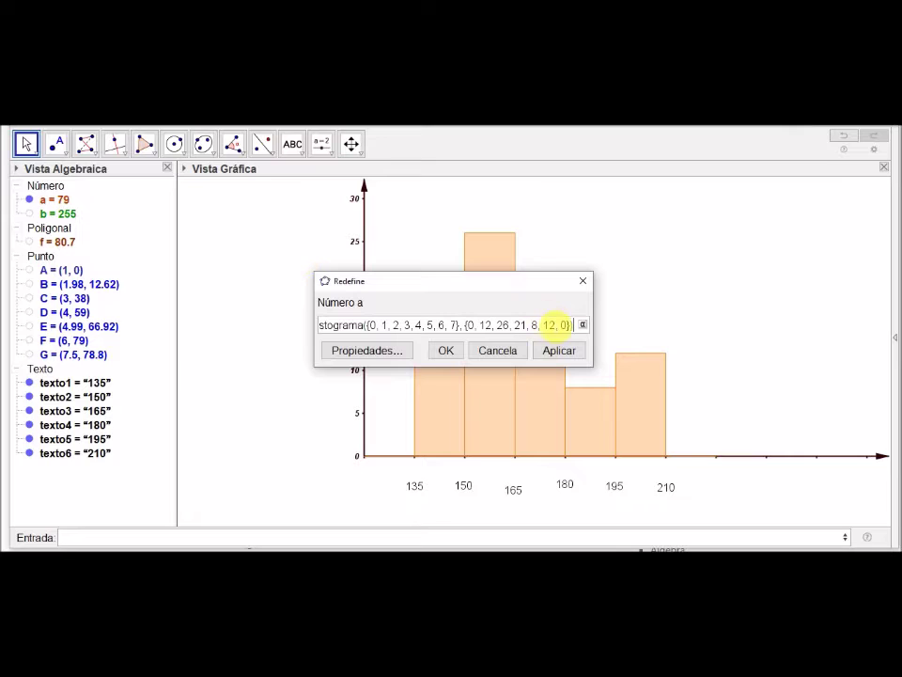
drag(577, 324, 383, 324)
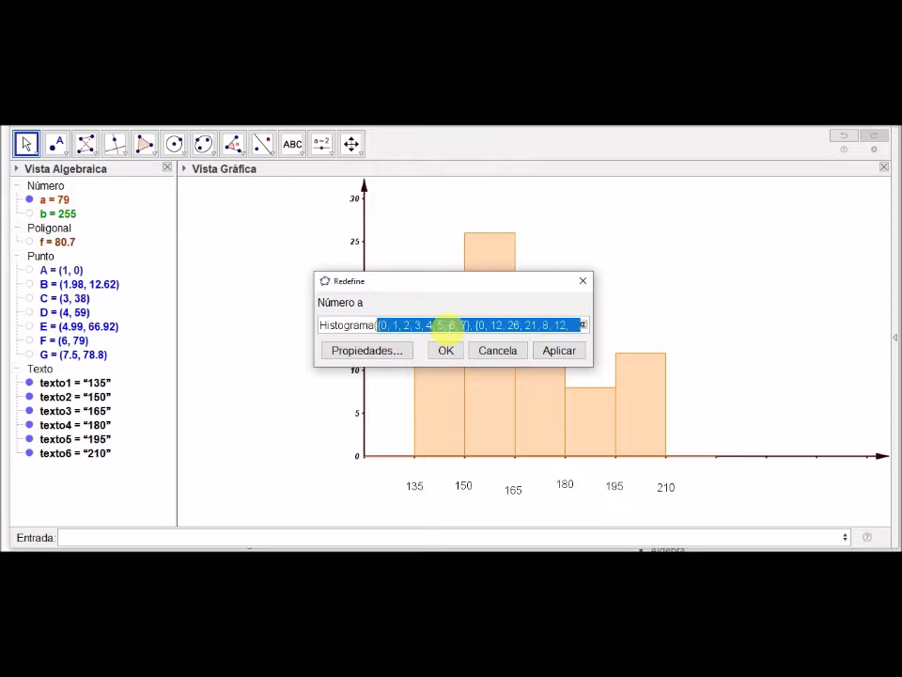
click(581, 284)
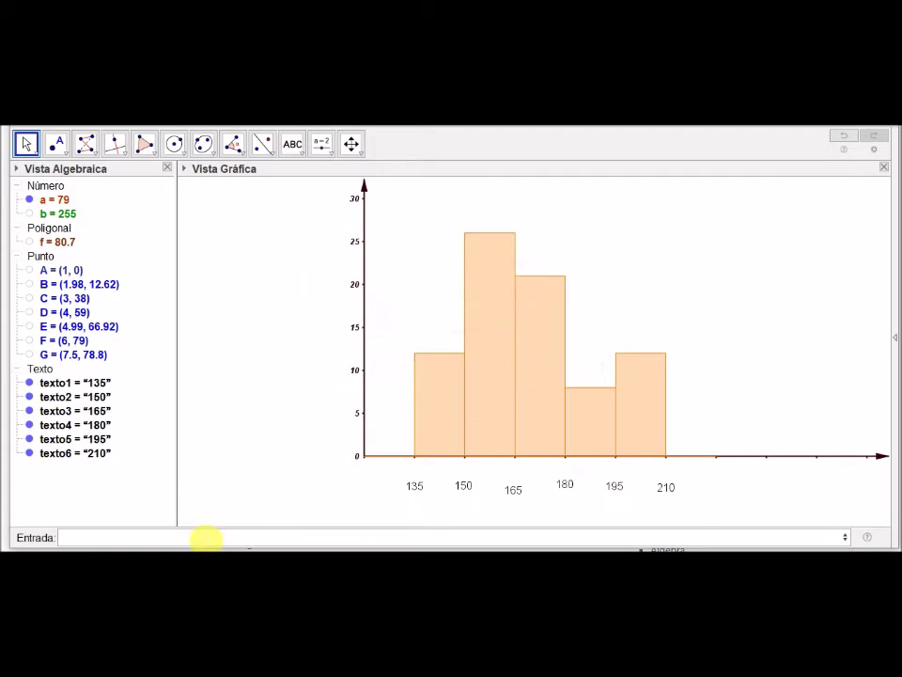
Enter the PolígonoFrecuencias command in its form with a list of class limits and a list of heights.
click(207, 538)
text(pol)
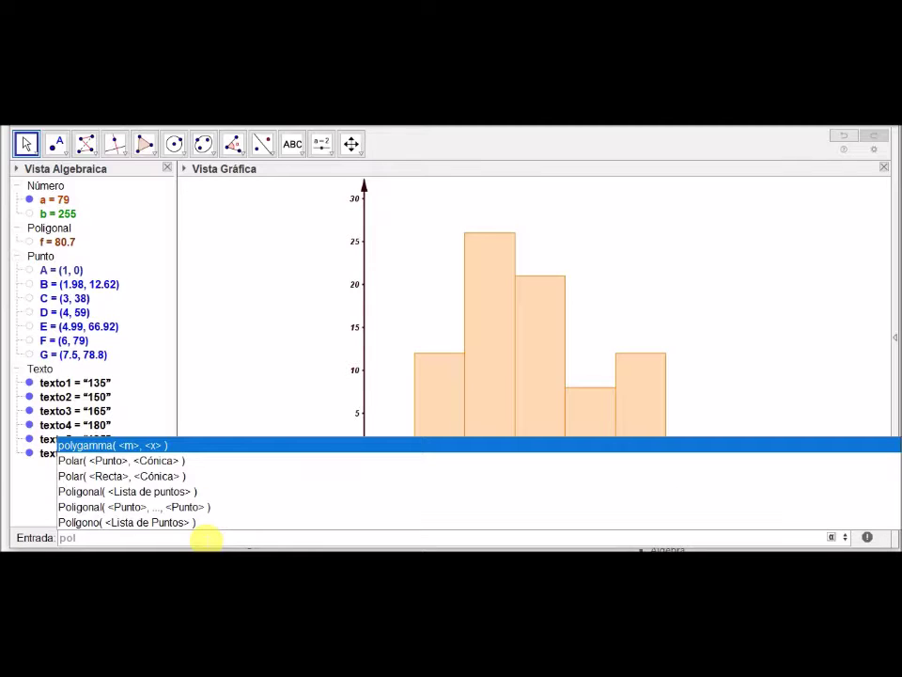
key(Down)
key(Down)
key(Down)
key(Down)
key(Down)
key(Down)
key(Down)
key(Down)
key(Down)
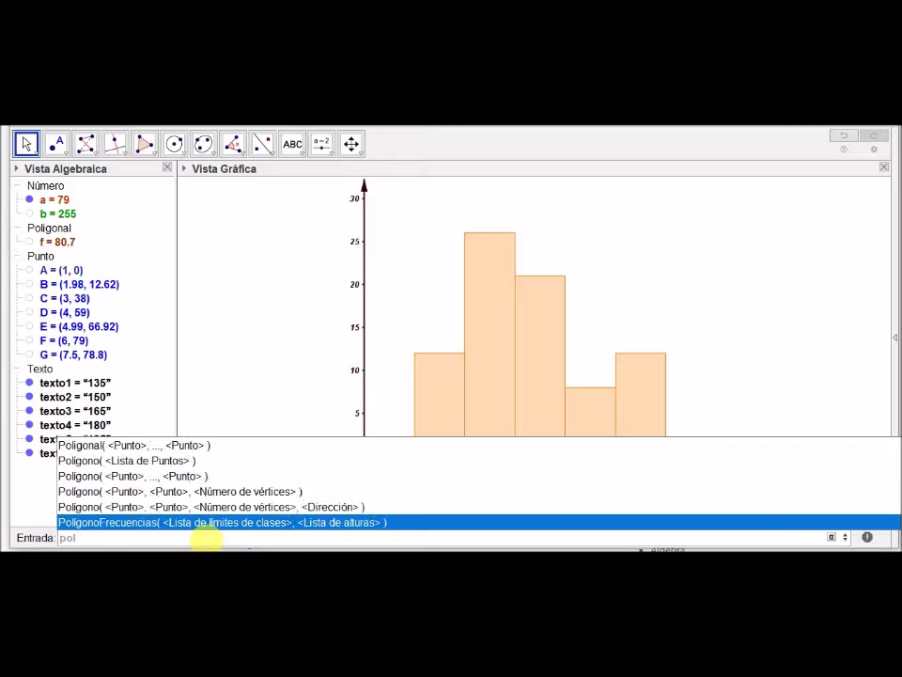
key(Down)
key(Up)
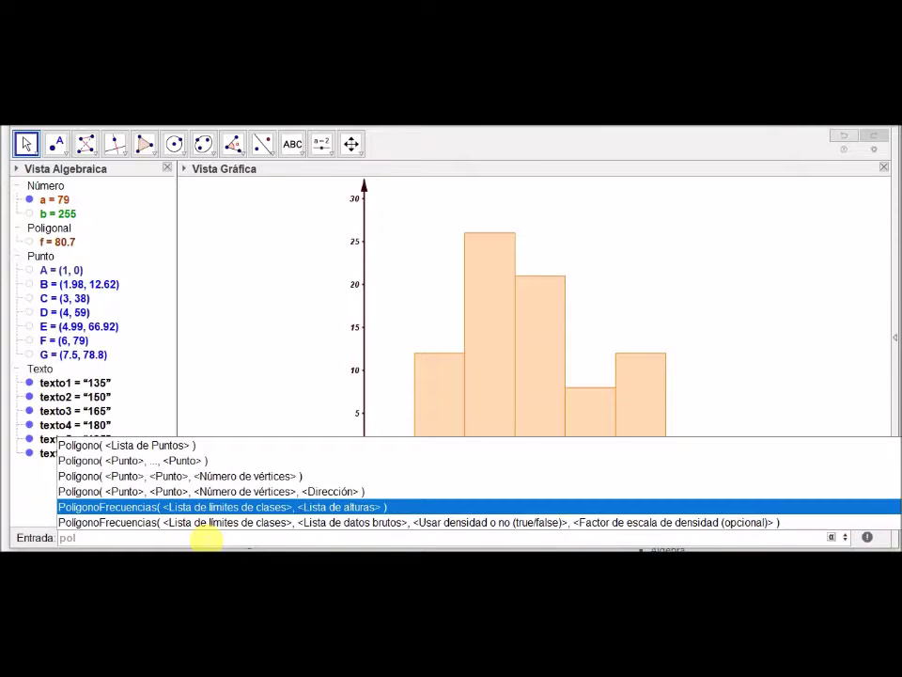
key(Return)
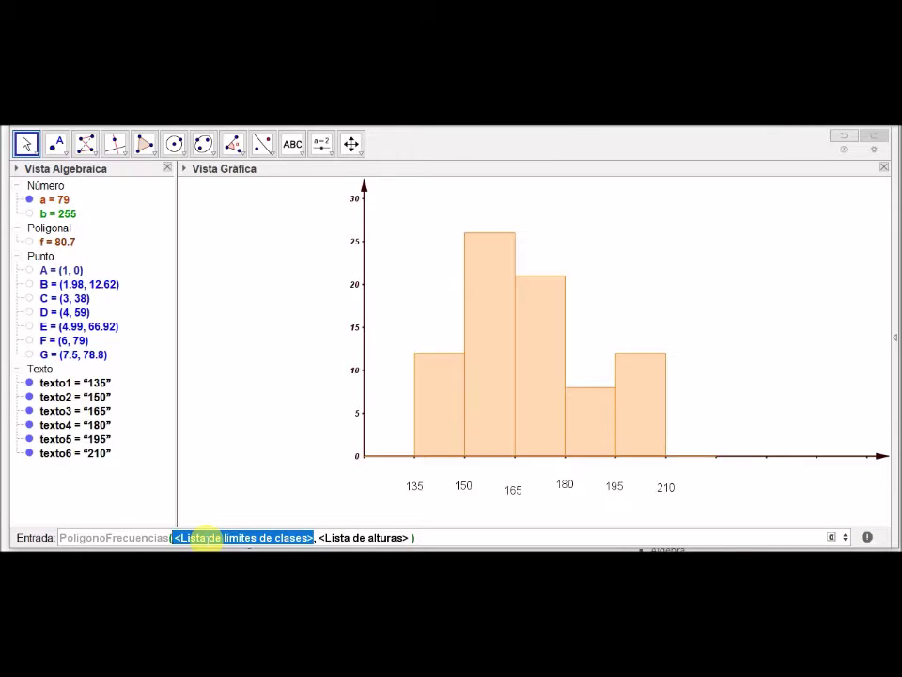
Create the frequency polygon with limits {0, 1, 2, 3, 4, 5, 6, 7} and heights {0, 12, 26, 21, 8, 12, 0}, removing the leftover placeholder.
text({0, 1, 2, 3, 4, 5, 6, 7}, {0, 12, 26, 21, 8, 12, 0})
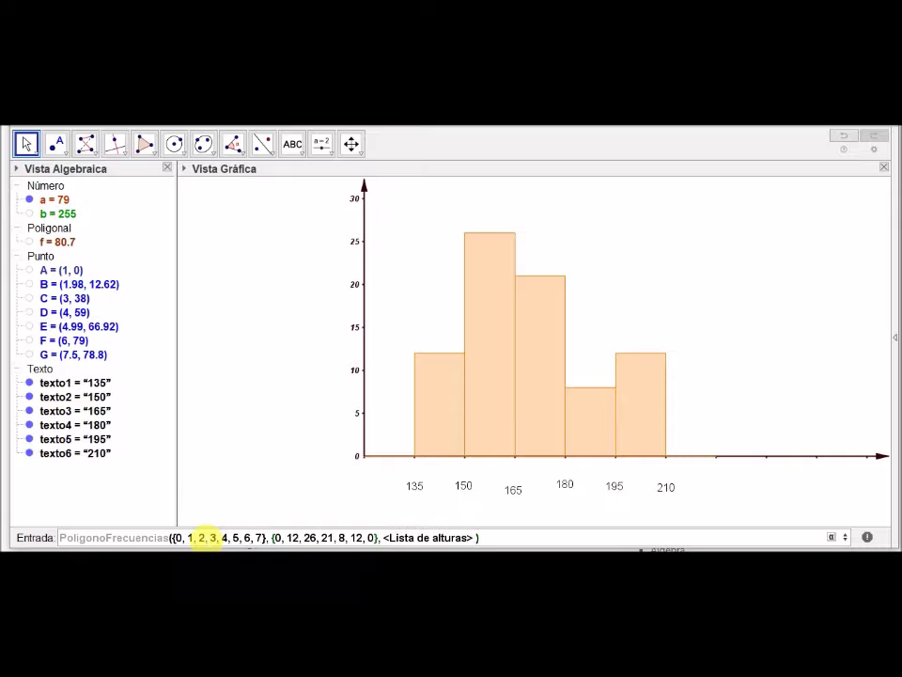
key(Delete)
key(Delete)
key(Delete)
key(Delete)
key(Delete)
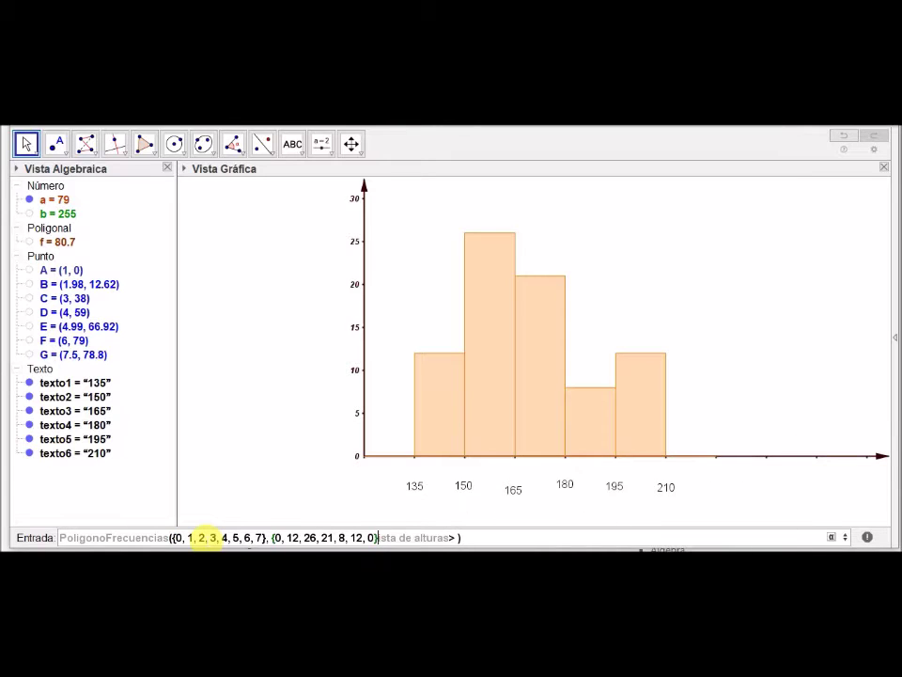
key(Delete)
key(Delete)
key(Delete)
key(Delete)
key(Delete)
key(Delete)
key(Delete)
key(Delete)
key(Delete)
key(Delete)
key(Delete)
key(Delete)
key(Delete)
key(Delete)
key(Delete)
key(Delete)
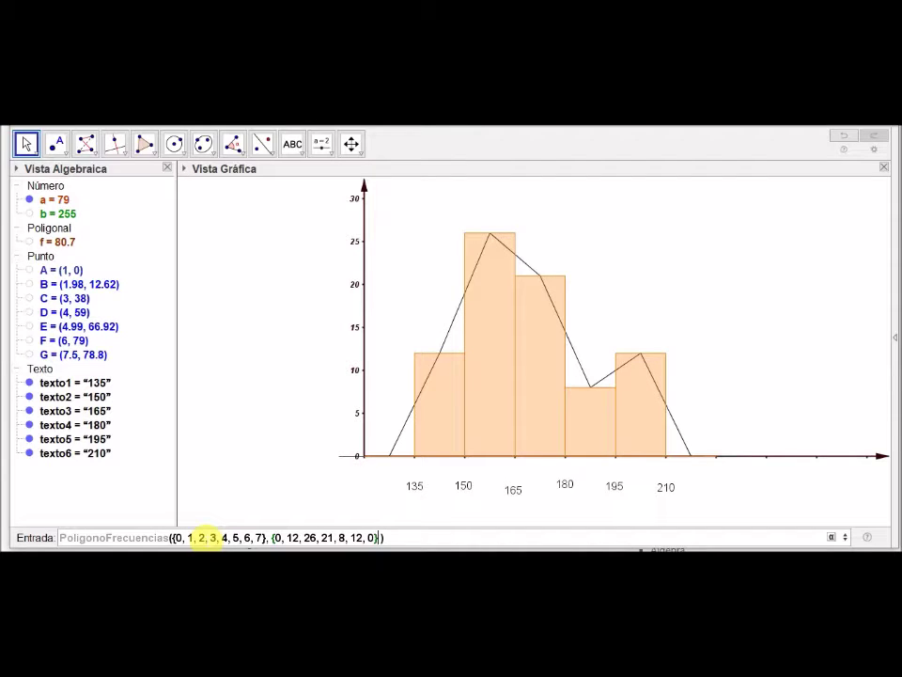
key(Return)
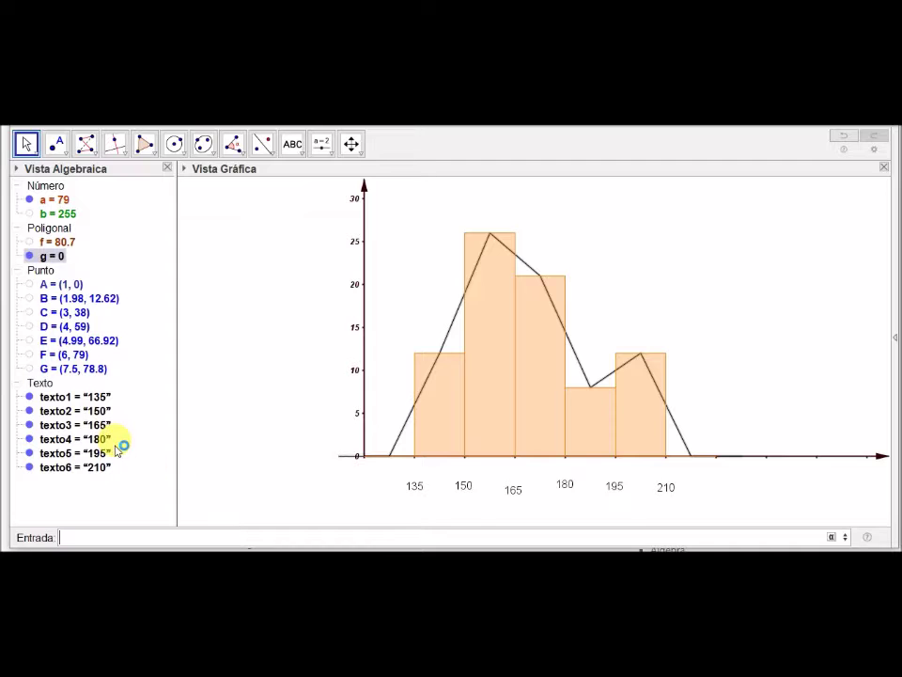
Style the frequency polygon g with a blue colour and a line thickness of 5.
right_click(44, 256)
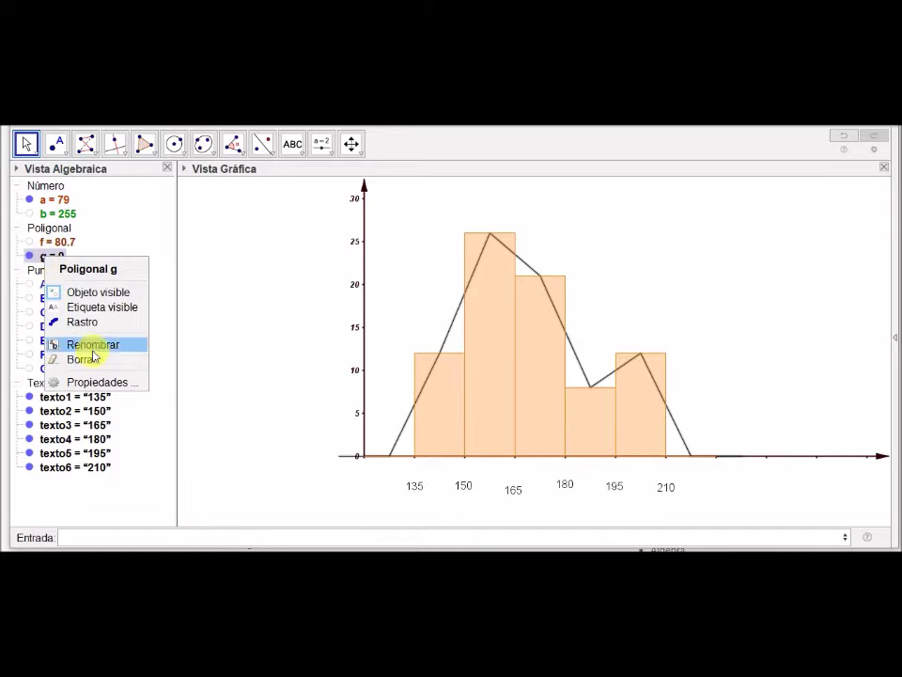
click(100, 382)
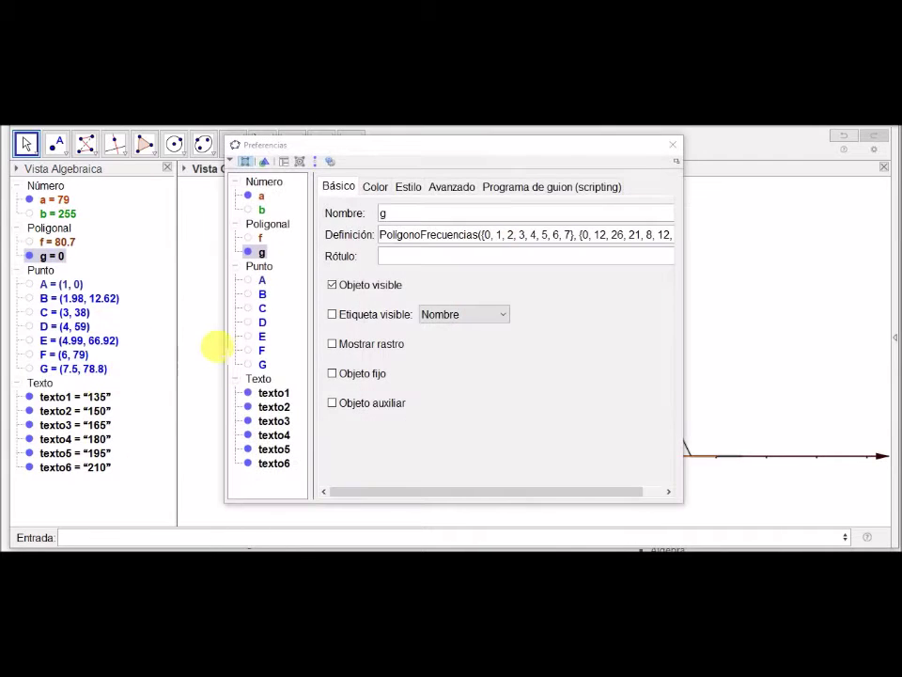
click(378, 191)
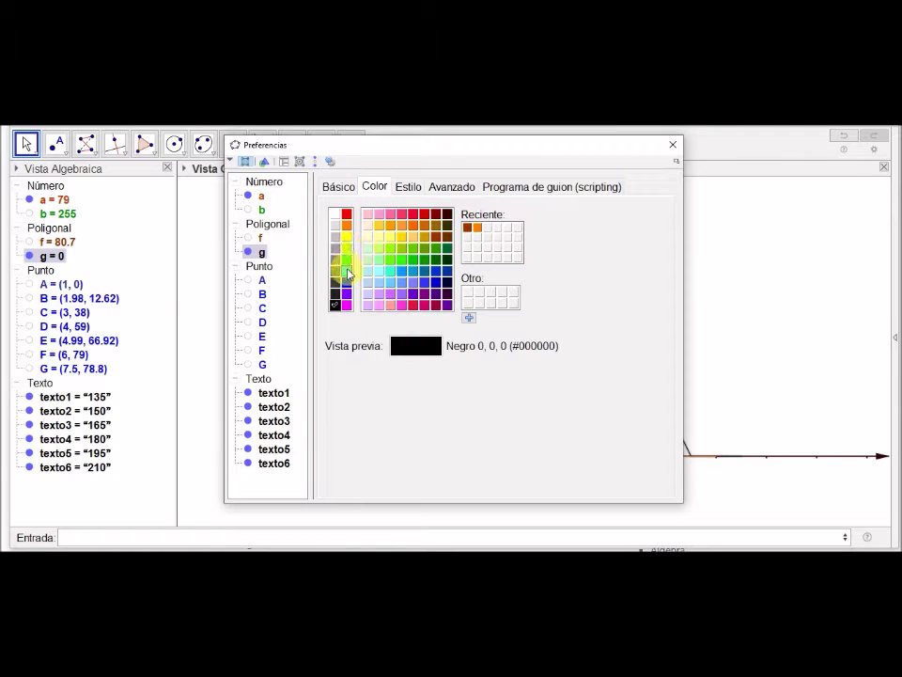
click(347, 282)
click(408, 186)
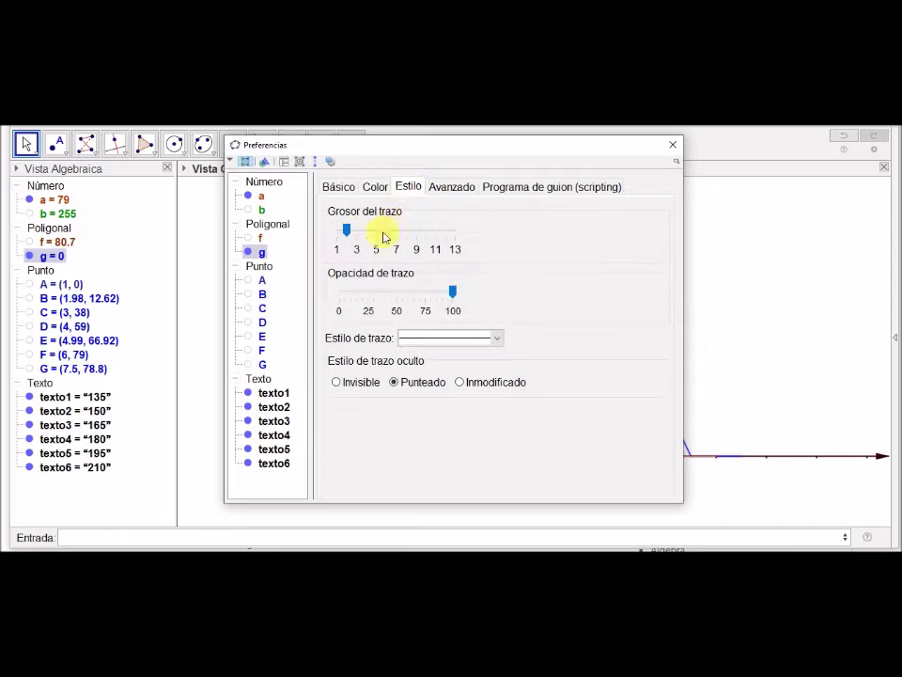
click(379, 232)
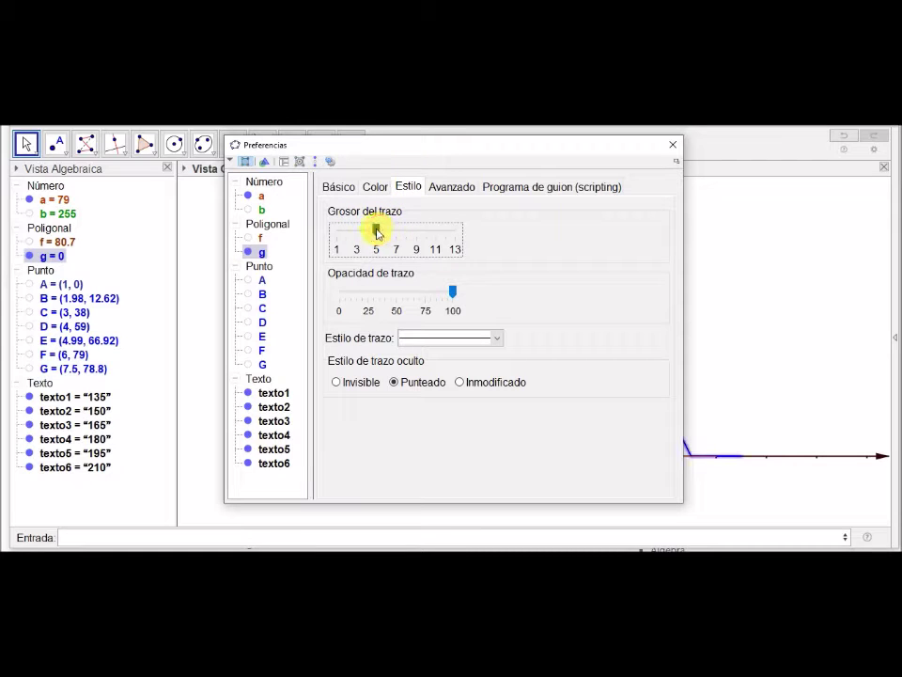
click(671, 147)
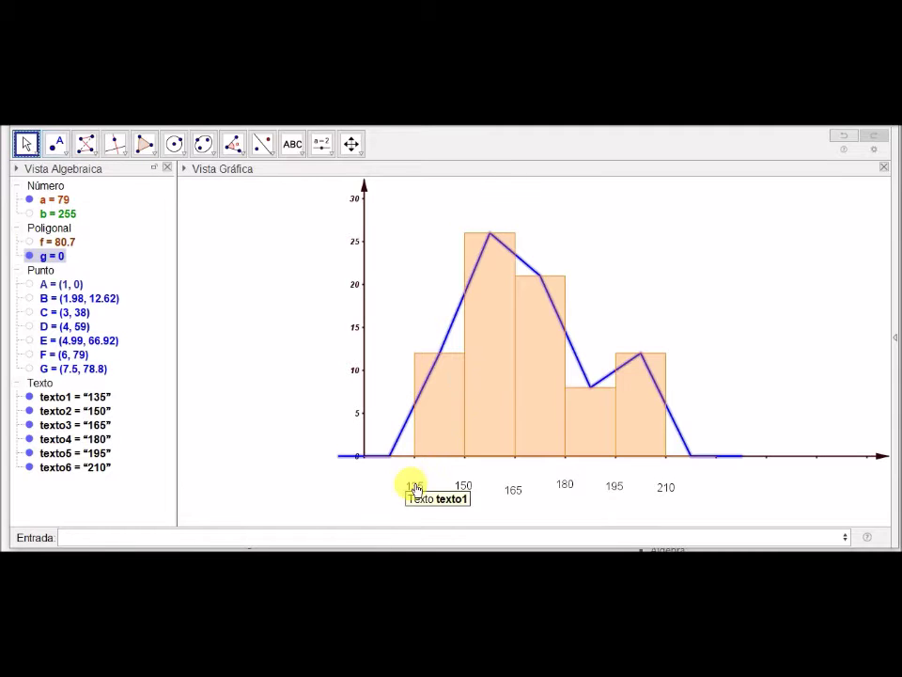
Move the class-limit labels 135, 150, 165, 180, 195 and 210 up to sit just beneath the horizontal axis.
drag(414, 487, 416, 469)
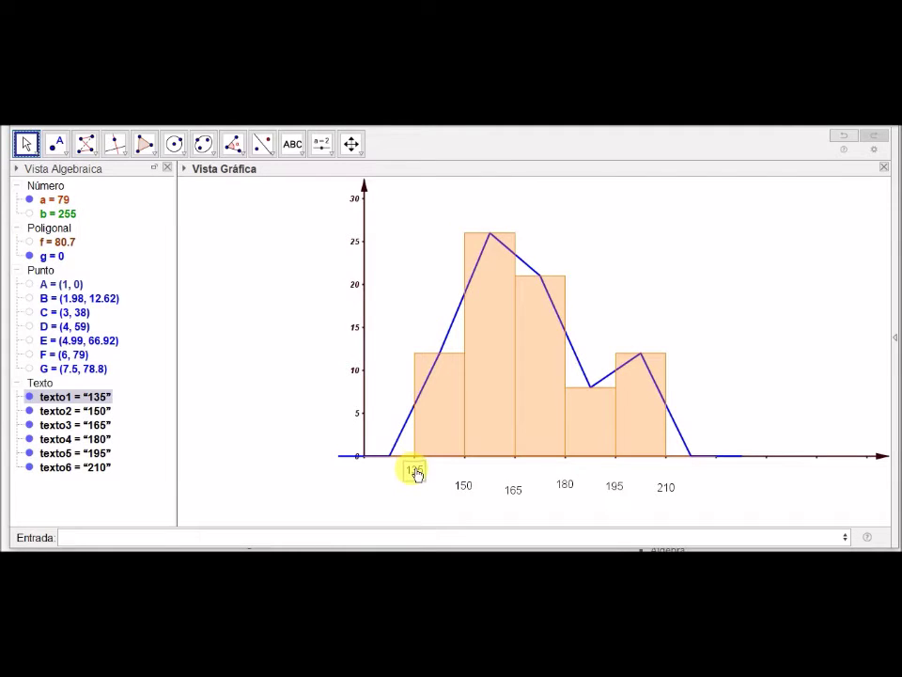
drag(461, 486, 614, 476)
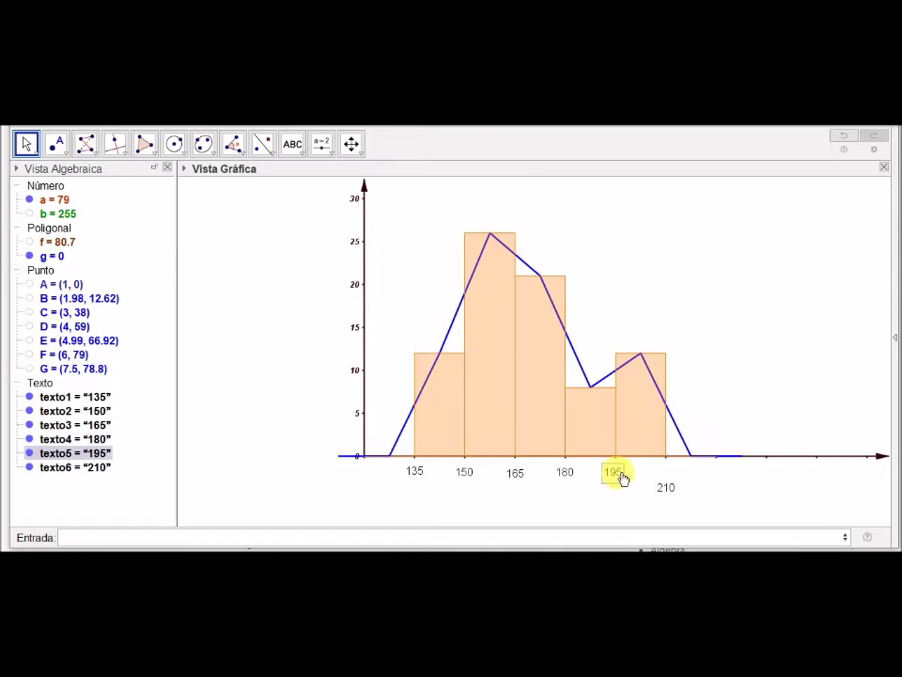
drag(671, 490, 669, 481)
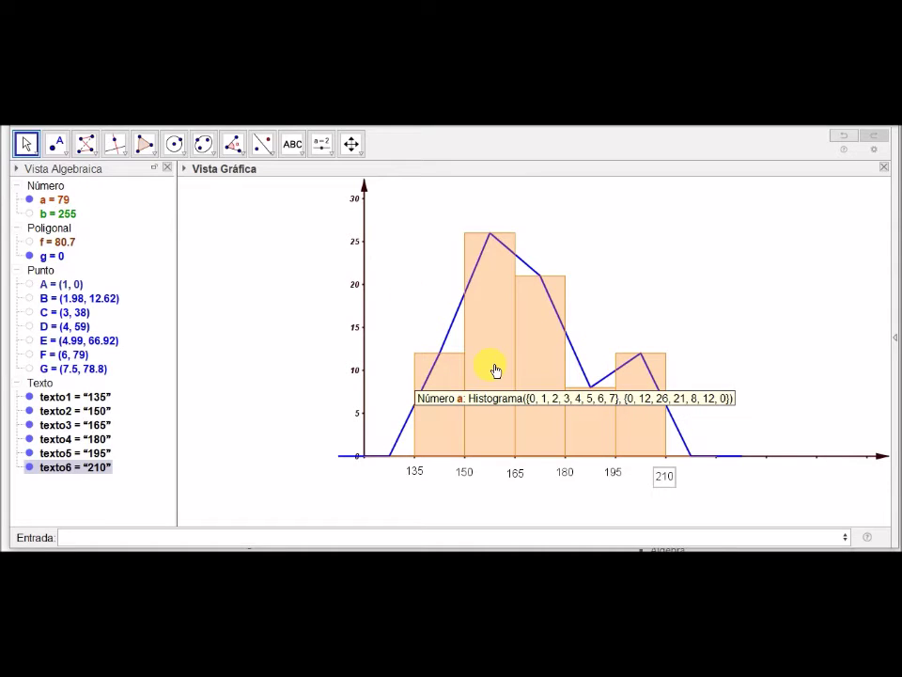
Replace polygon g and histogram a with cumulative histogram b in the graph, compressing the vertical scale to reach just above 80.
click(29, 256)
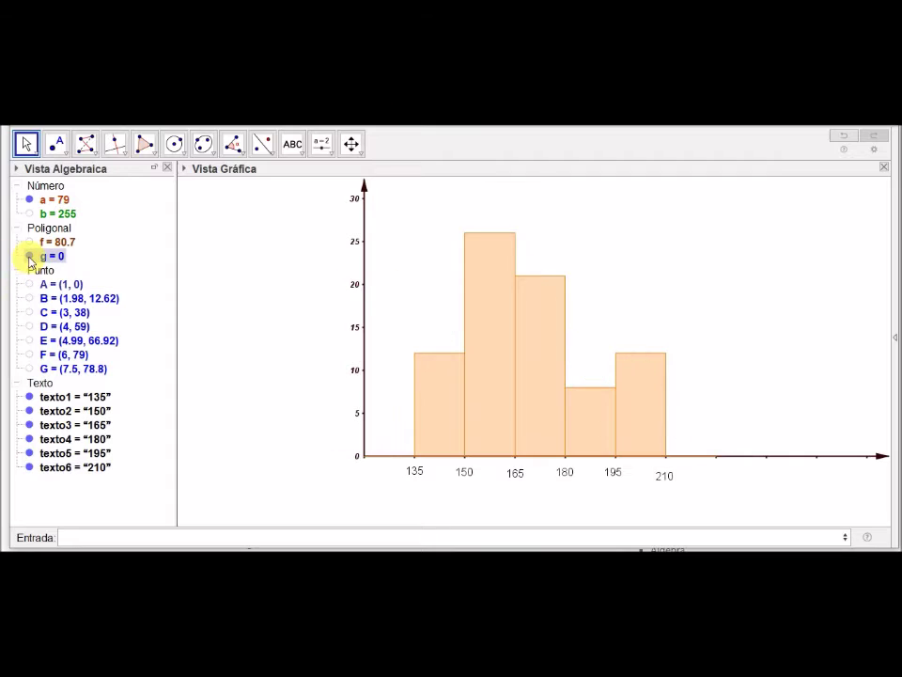
click(30, 200)
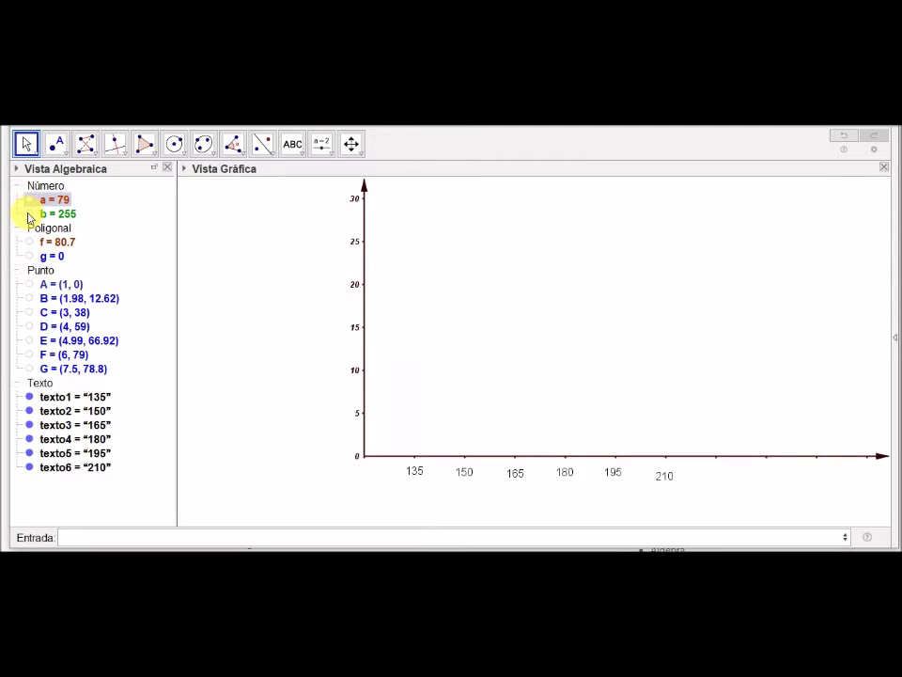
click(30, 215)
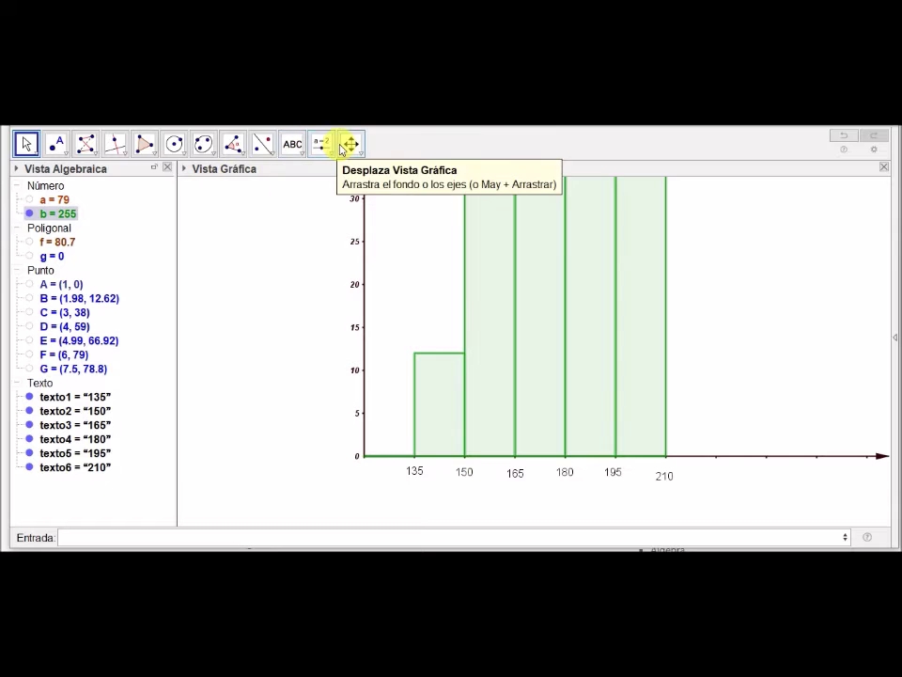
click(348, 144)
drag(368, 225, 376, 379)
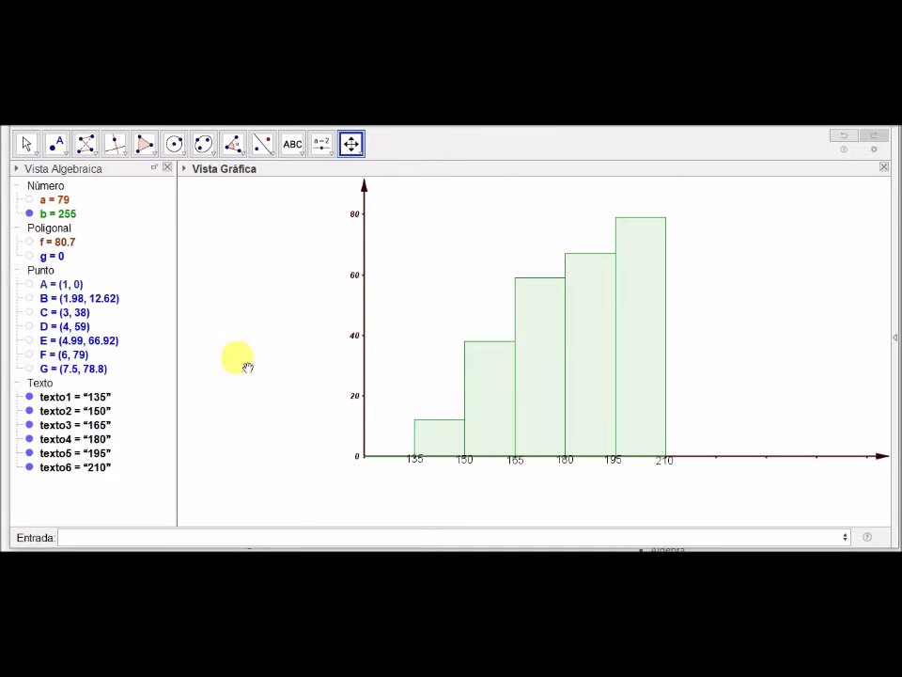
Briefly display the cumulative polyline f over the cumulative histogram and hide it again.
click(30, 257)
click(30, 254)
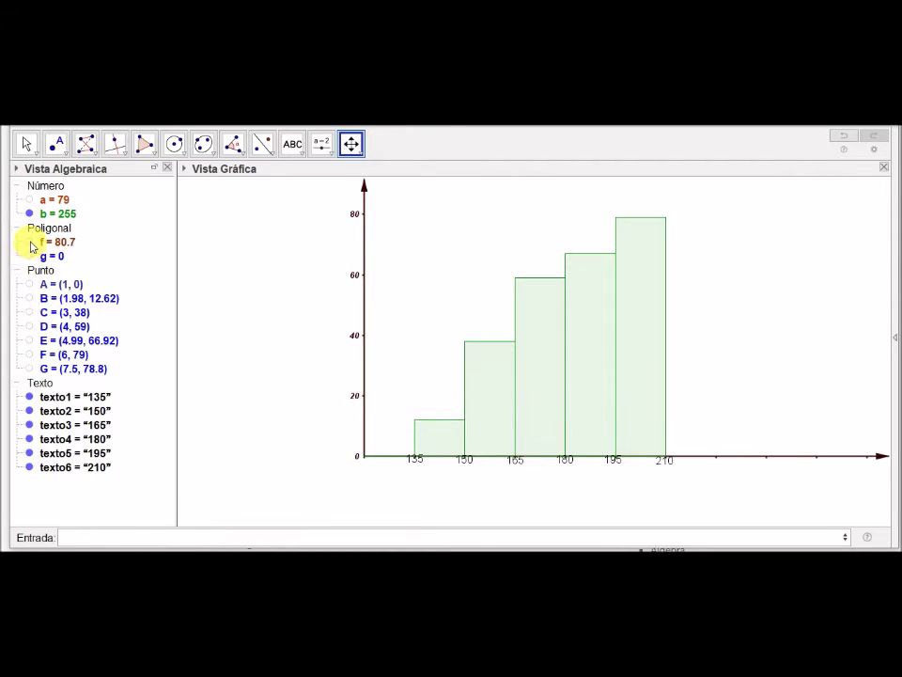
click(30, 242)
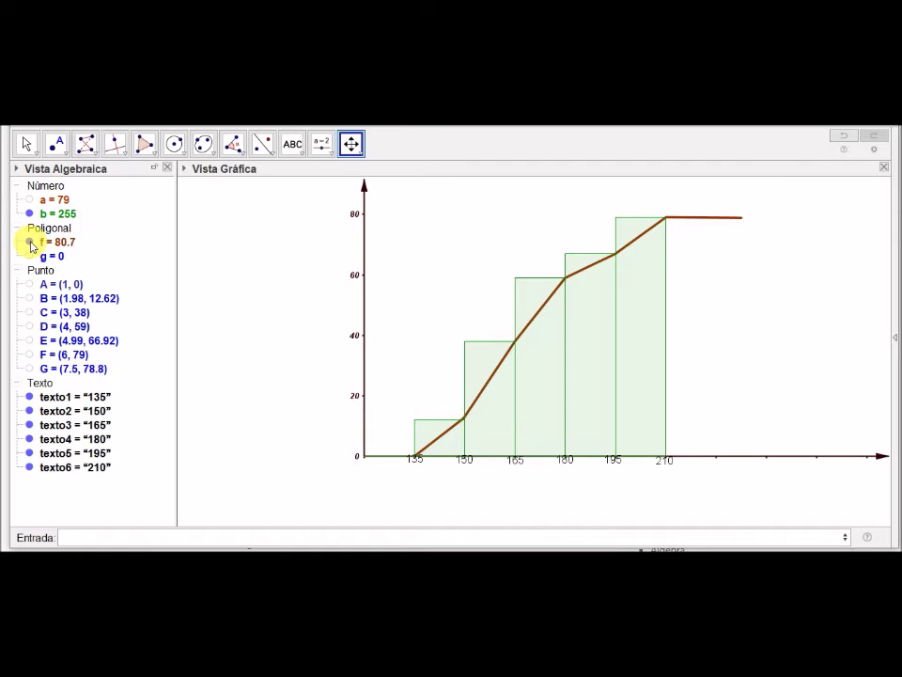
click(30, 242)
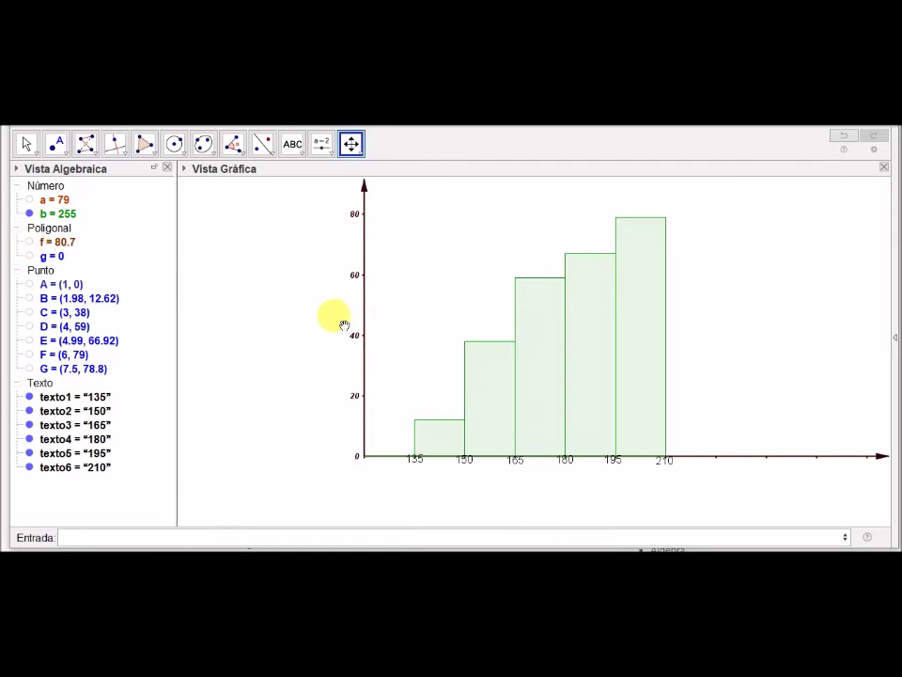